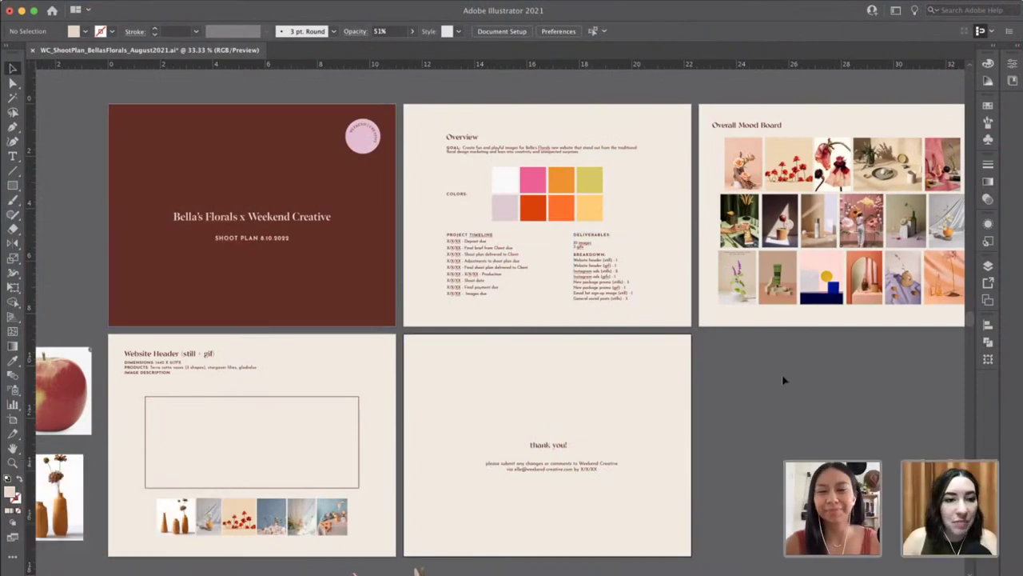
Zoom in on the Overview artboard, pan across the artboards, then zoom back out to see them all.
{"action": "key", "text": "z"}
{"action": "left_click", "coordinate": [458, 293]}
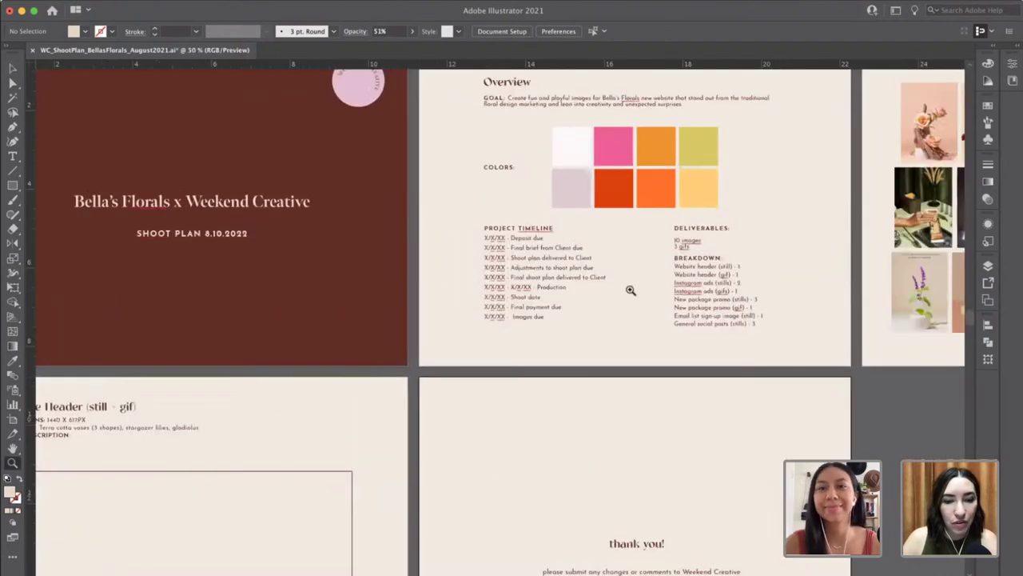
{"action": "key", "text": "h"}
{"action": "left_click_drag", "start_coordinate": [473, 274], "coordinate": [563, 278]}
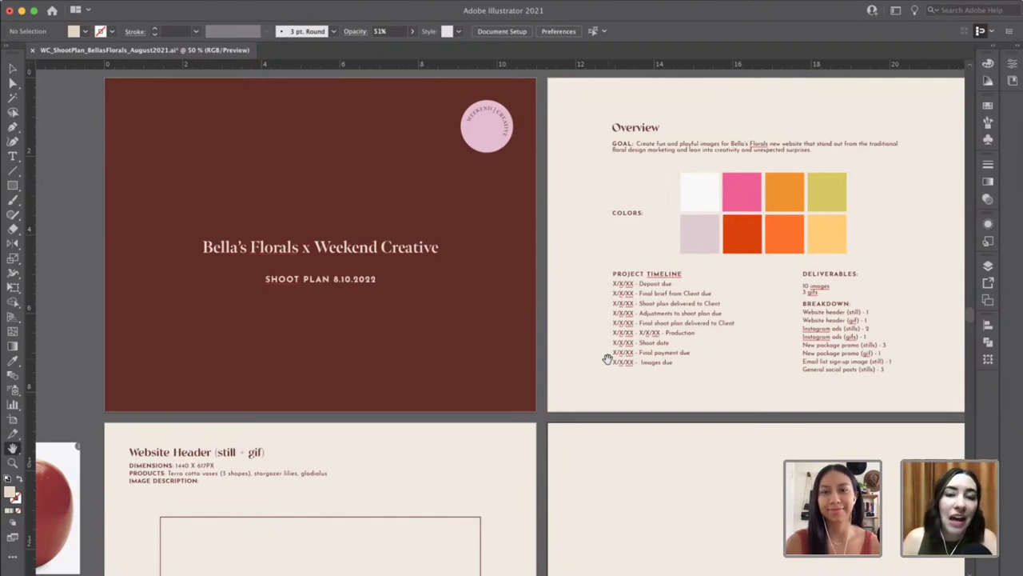
{"action": "scroll", "coordinate": [505, 324], "scroll_direction": "right", "scroll_amount": 3}
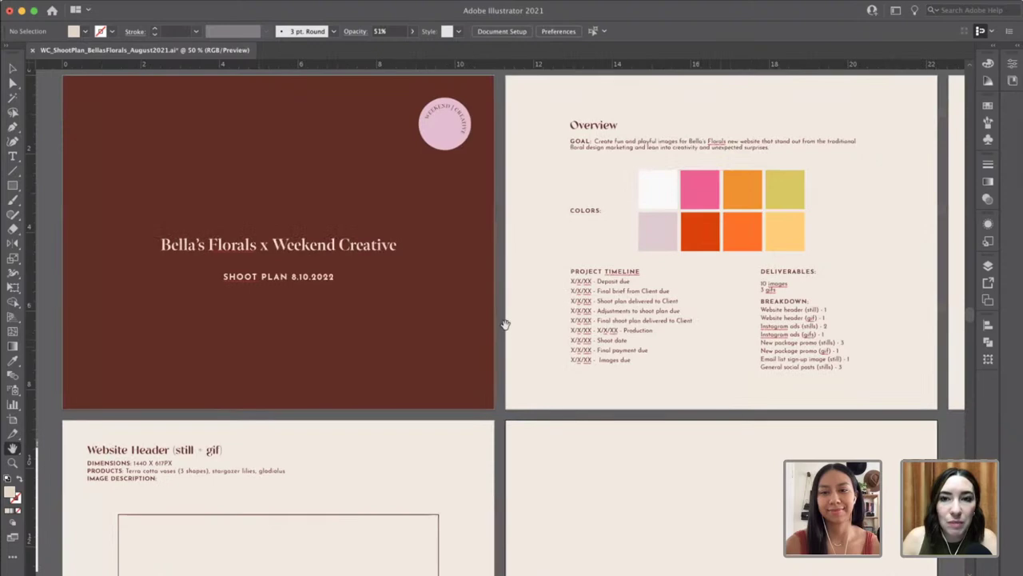
{"action": "scroll", "coordinate": [505, 324], "scroll_direction": "right", "scroll_amount": 10}
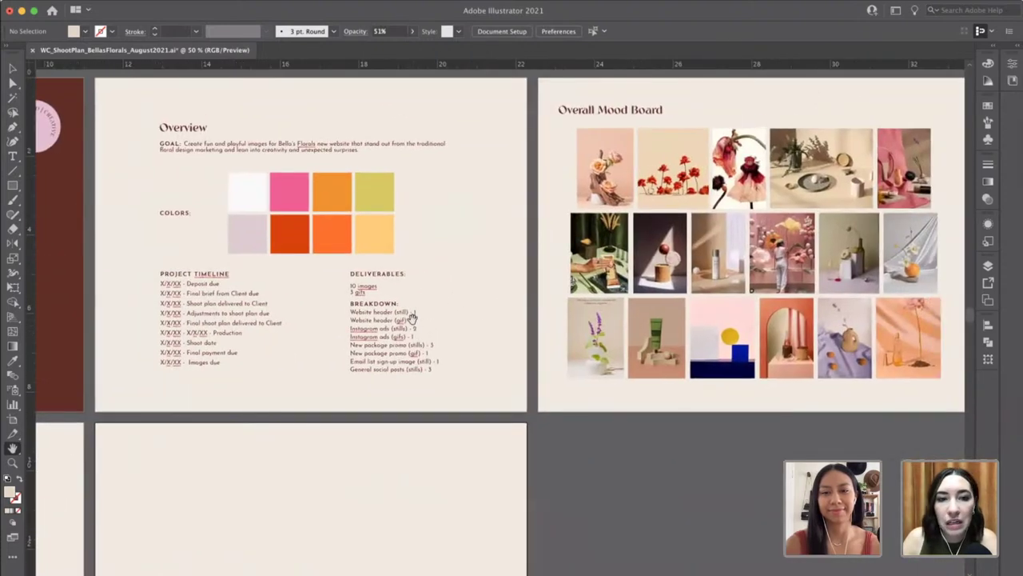
{"action": "scroll", "coordinate": [412, 318], "scroll_direction": "left", "scroll_amount": 12}
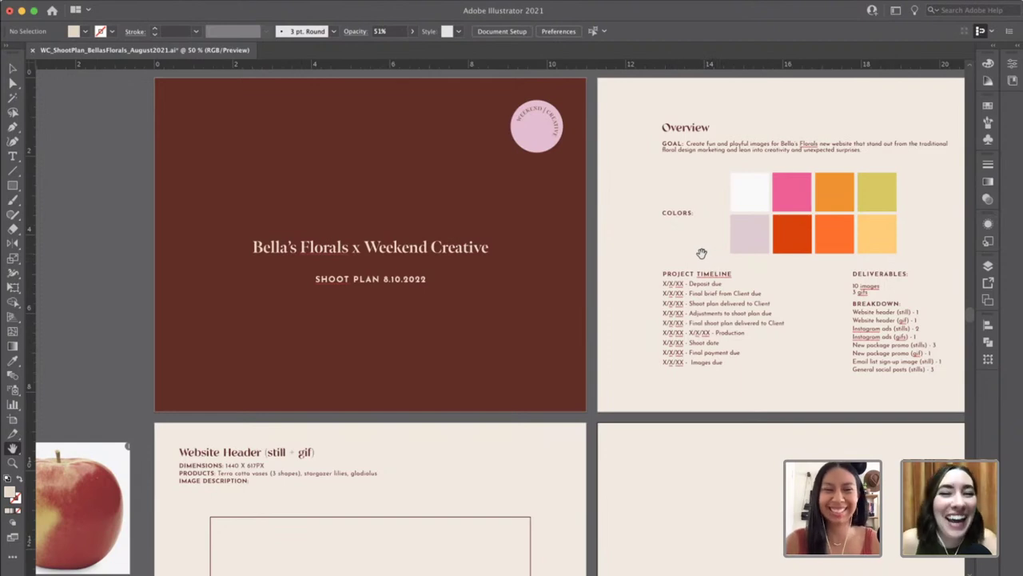
{"action": "left_click_drag", "start_coordinate": [713, 254], "coordinate": [547, 254]}
{"action": "left_click_drag", "start_coordinate": [755, 252], "coordinate": [728, 253]}
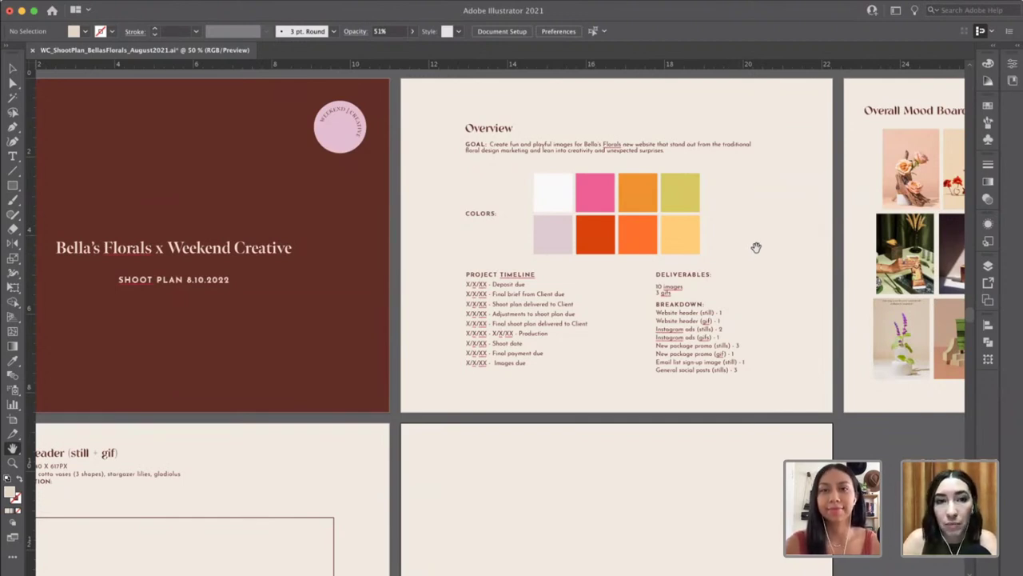
{"action": "scroll", "coordinate": [691, 262], "scroll_direction": "left", "scroll_amount": 5}
{"action": "scroll", "coordinate": [691, 263], "scroll_direction": "left", "scroll_amount": 1}
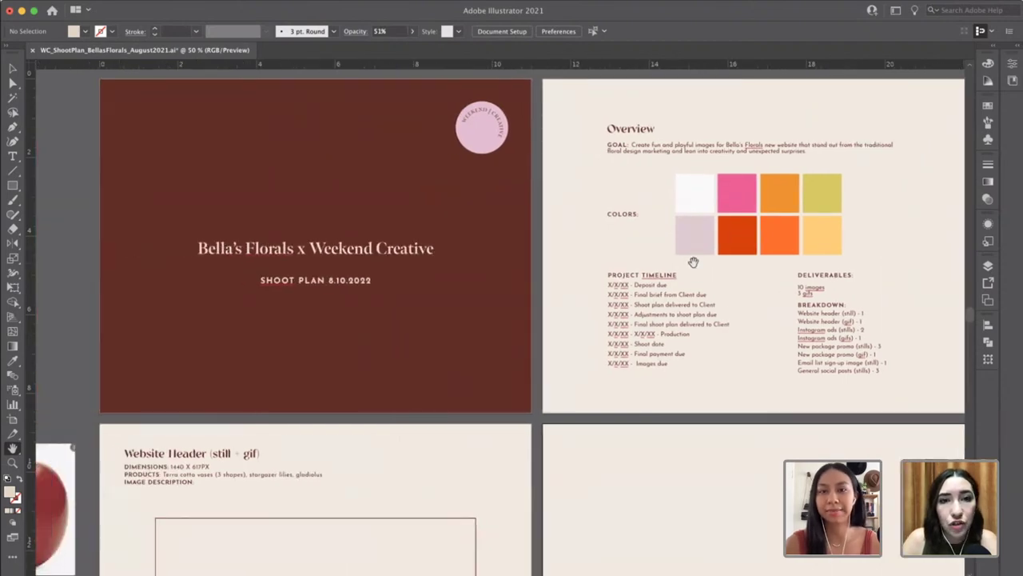
{"action": "scroll", "coordinate": [696, 273], "scroll_direction": "right", "scroll_amount": 10}
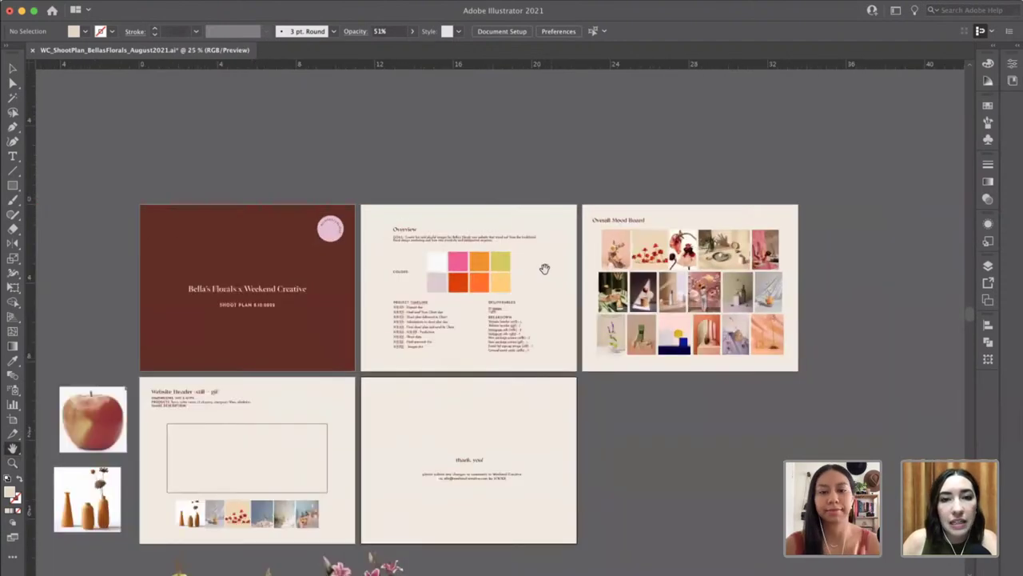
{"action": "key", "text": "super+minus"}
{"action": "key", "text": "super+minus"}
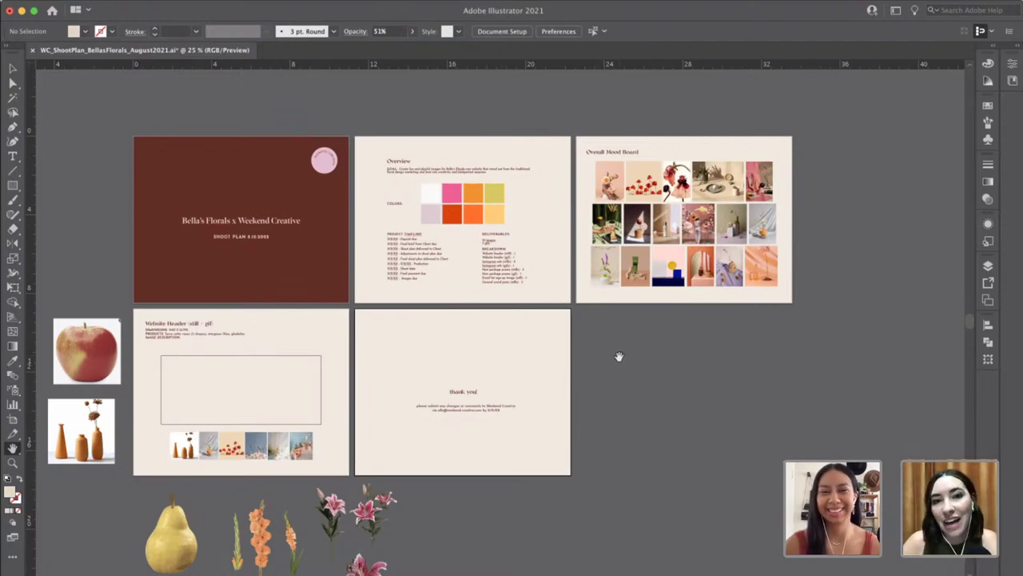
Zoom into the Overview swatches and pan across the Overall Mood Board down to the Website Header artboard.
{"action": "key", "text": "z"}
{"action": "left_click", "coordinate": [479, 274]}
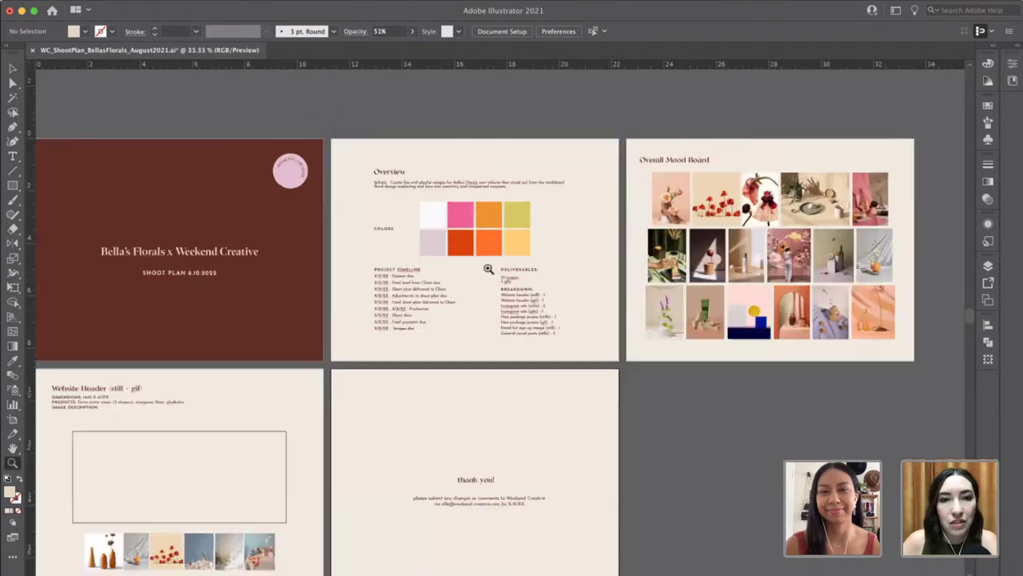
{"action": "left_click", "coordinate": [511, 295]}
{"action": "key", "text": "h"}
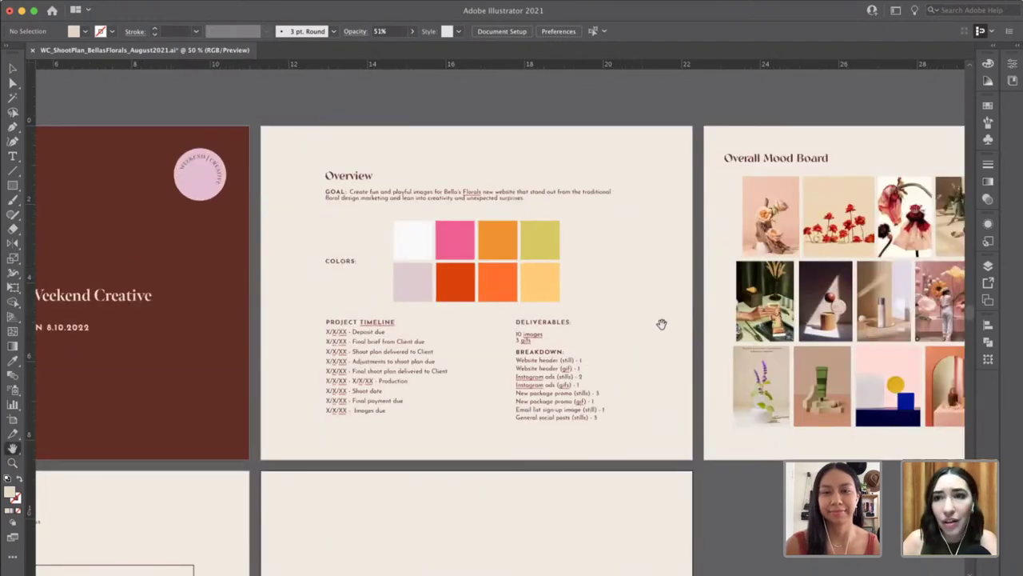
{"action": "left_click_drag", "start_coordinate": [660, 322], "coordinate": [569, 370]}
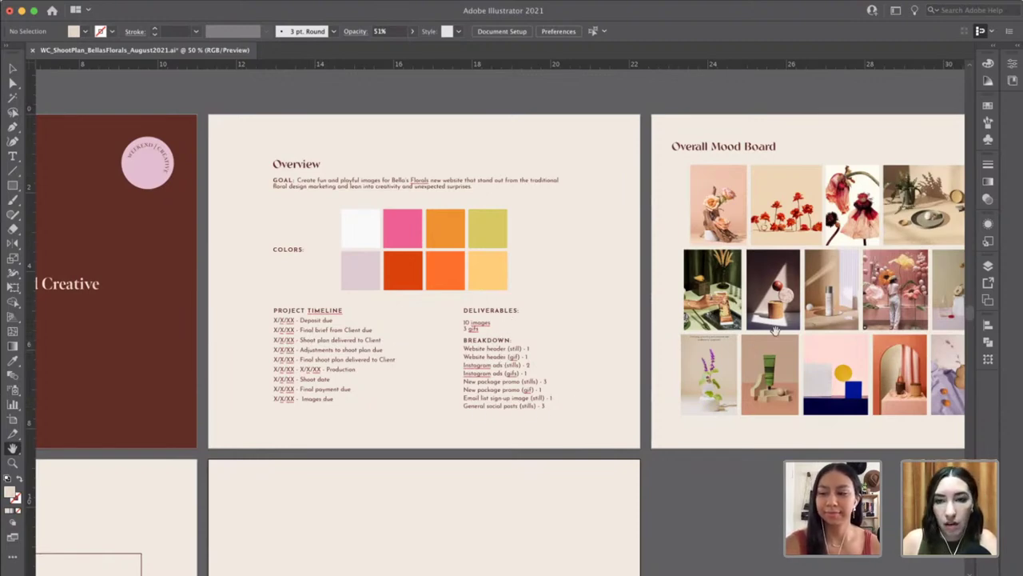
{"action": "left_click_drag", "start_coordinate": [775, 332], "coordinate": [470, 321]}
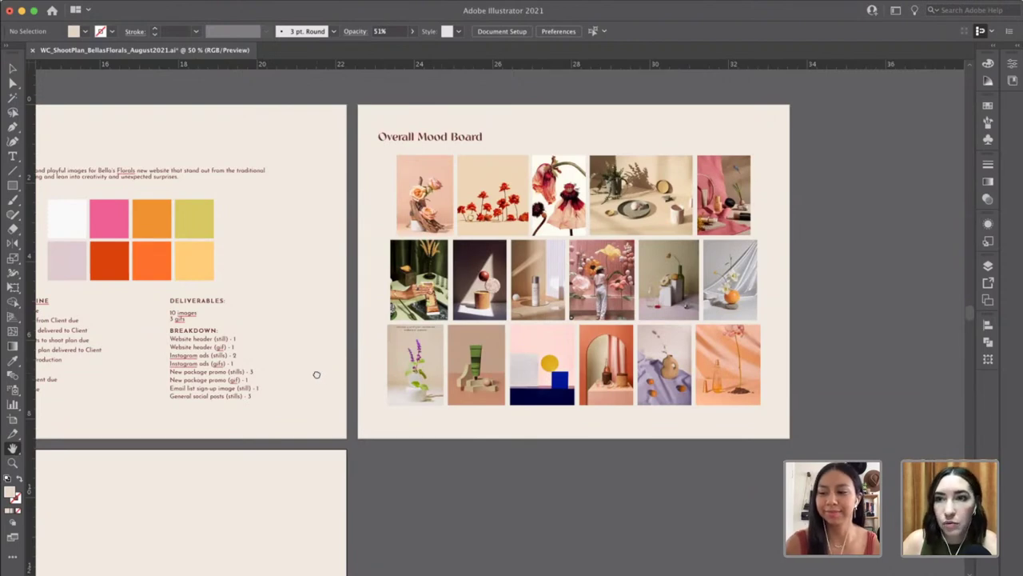
{"action": "scroll", "coordinate": [521, 341], "scroll_direction": "left", "scroll_amount": 15}
{"action": "scroll", "coordinate": [521, 341], "scroll_direction": "down", "scroll_amount": 5}
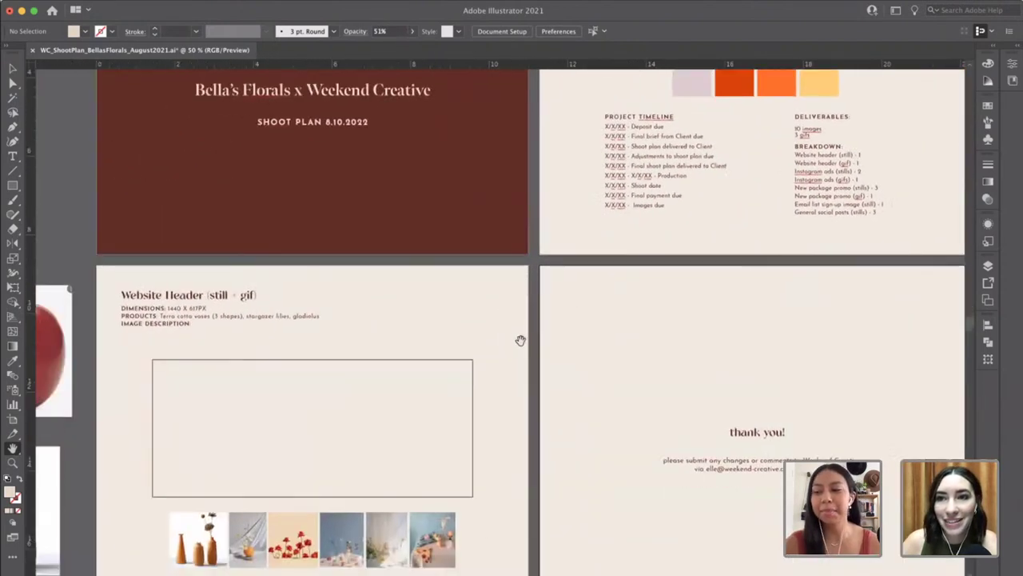
{"action": "scroll", "coordinate": [520, 341], "scroll_direction": "left", "scroll_amount": 7}
{"action": "scroll", "coordinate": [520, 340], "scroll_direction": "down", "scroll_amount": 6}
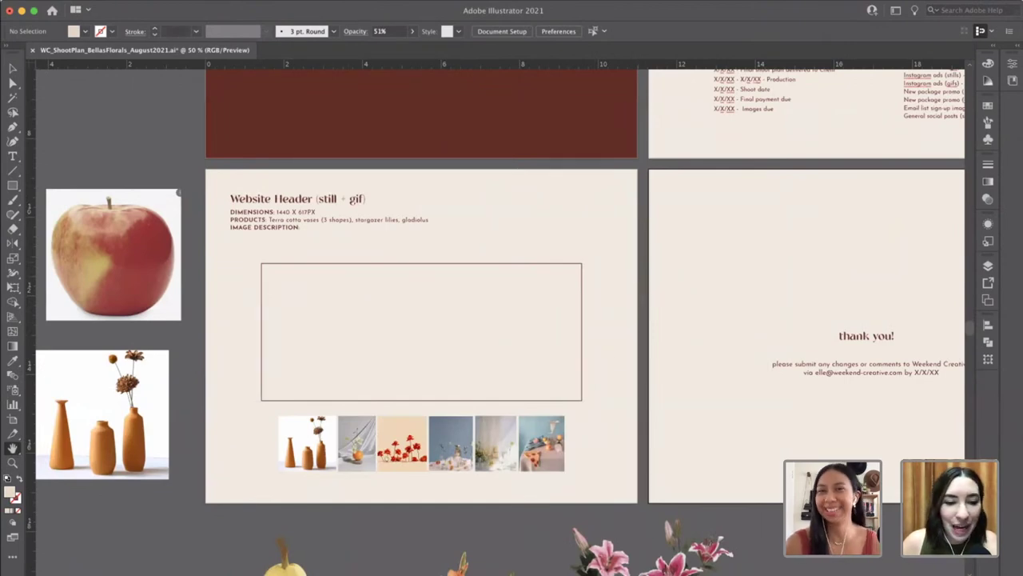
{"action": "key", "text": "super+Tab"}
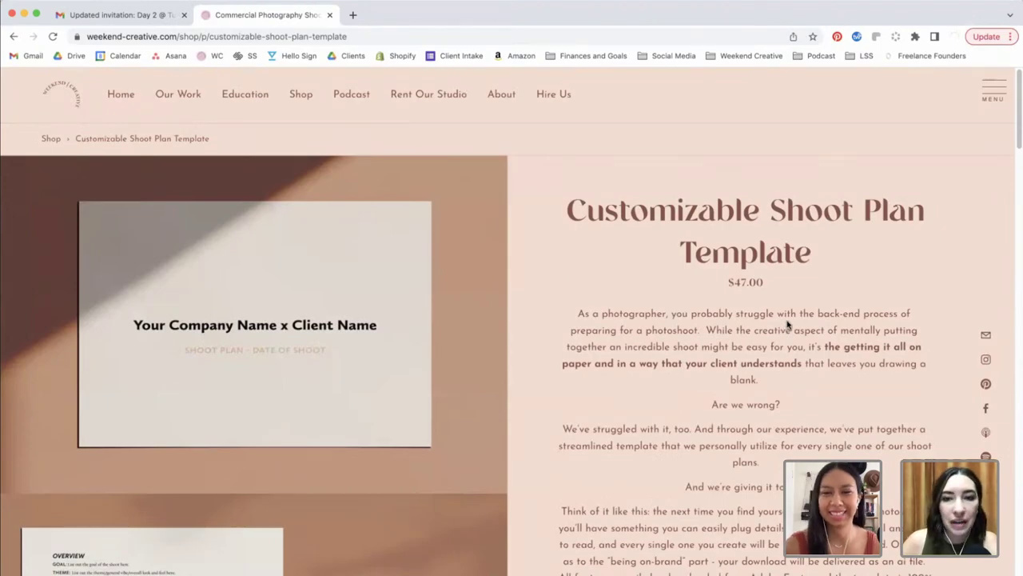
Scroll through the $47.00 Customizable Shoot Plan Template page, then return to the Illustrator shoot plan.
{"action": "scroll", "coordinate": [788, 324], "scroll_direction": "down", "scroll_amount": 3}
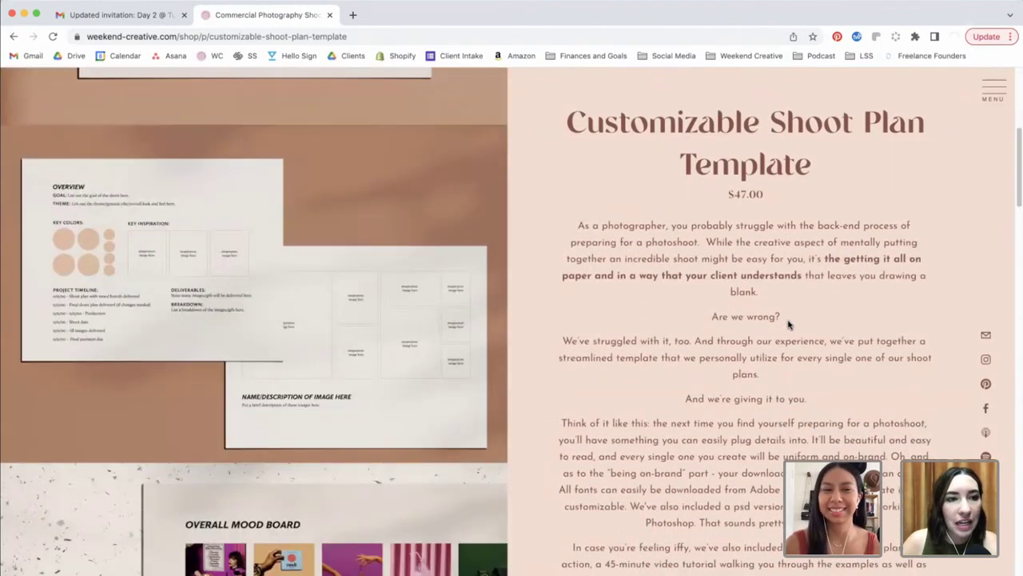
{"action": "scroll", "coordinate": [787, 323], "scroll_direction": "down", "scroll_amount": 10}
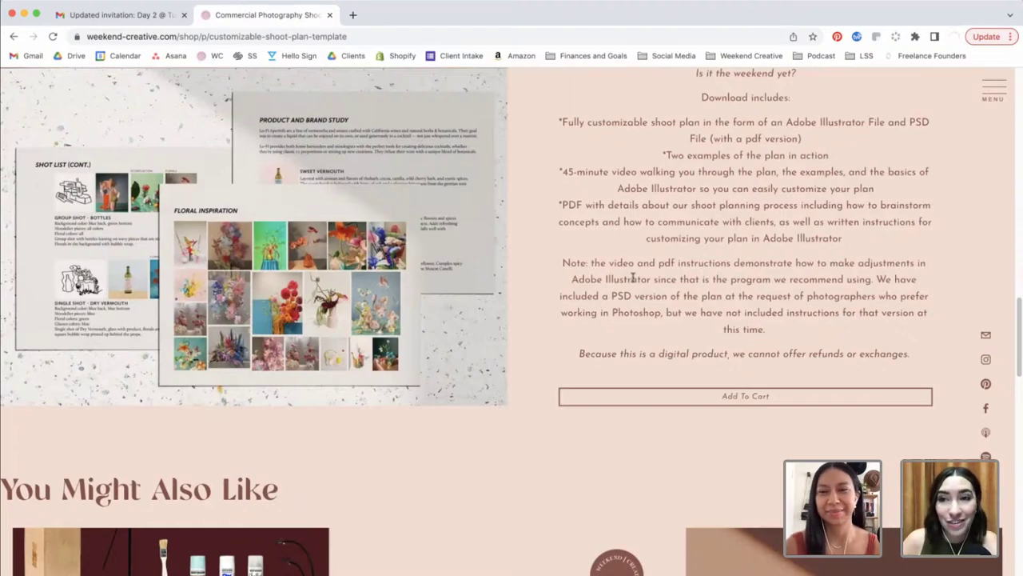
{"action": "scroll", "coordinate": [633, 278], "scroll_direction": "up", "scroll_amount": 10}
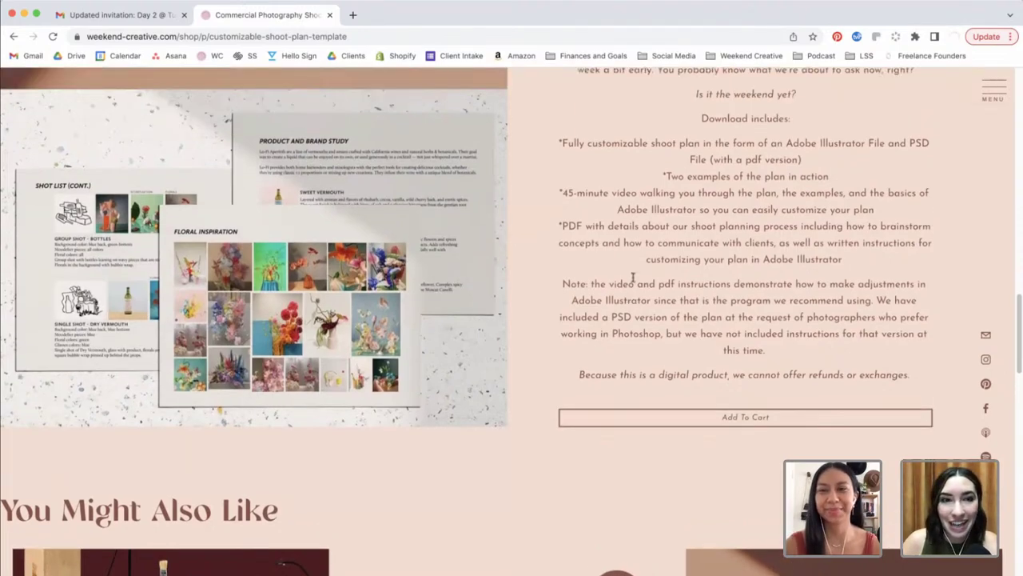
{"action": "scroll", "coordinate": [632, 278], "scroll_direction": "up", "scroll_amount": 2}
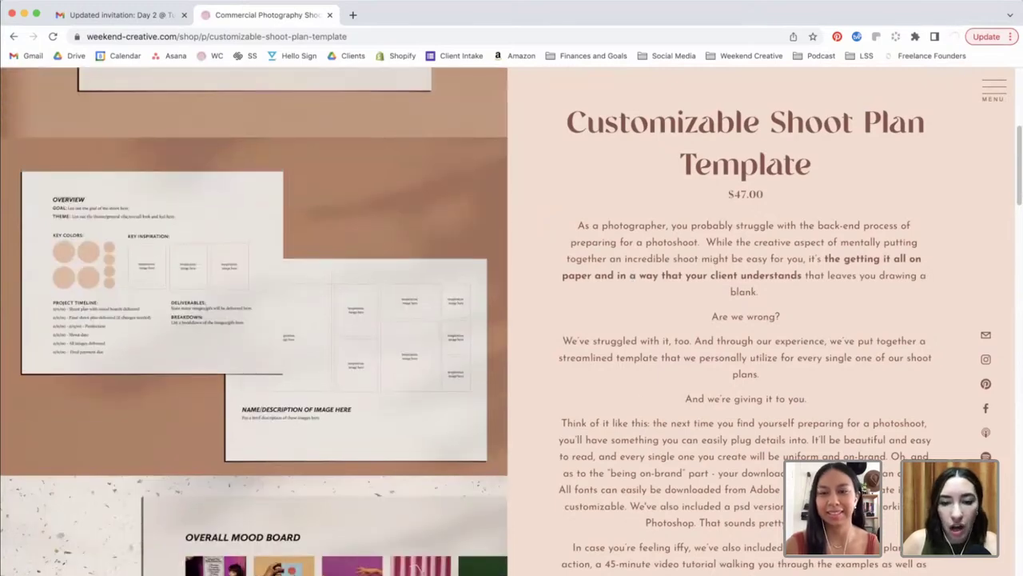
{"action": "key", "text": "super+Tab"}
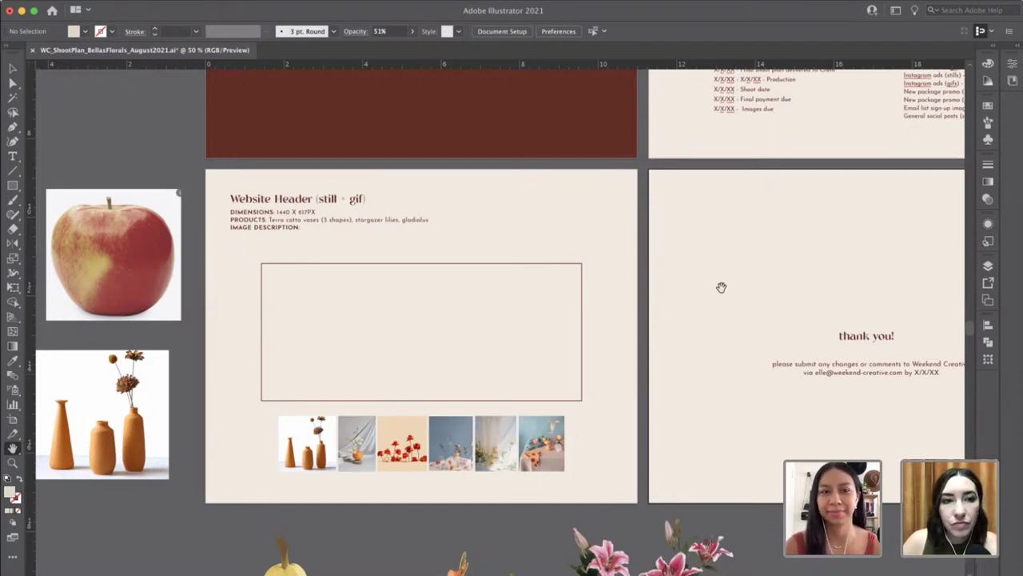
Pan the canvas back toward the title and Overview artboards.
{"action": "left_click_drag", "start_coordinate": [731, 271], "coordinate": [539, 368]}
{"action": "scroll", "coordinate": [551, 359], "scroll_direction": "up", "scroll_amount": 3}
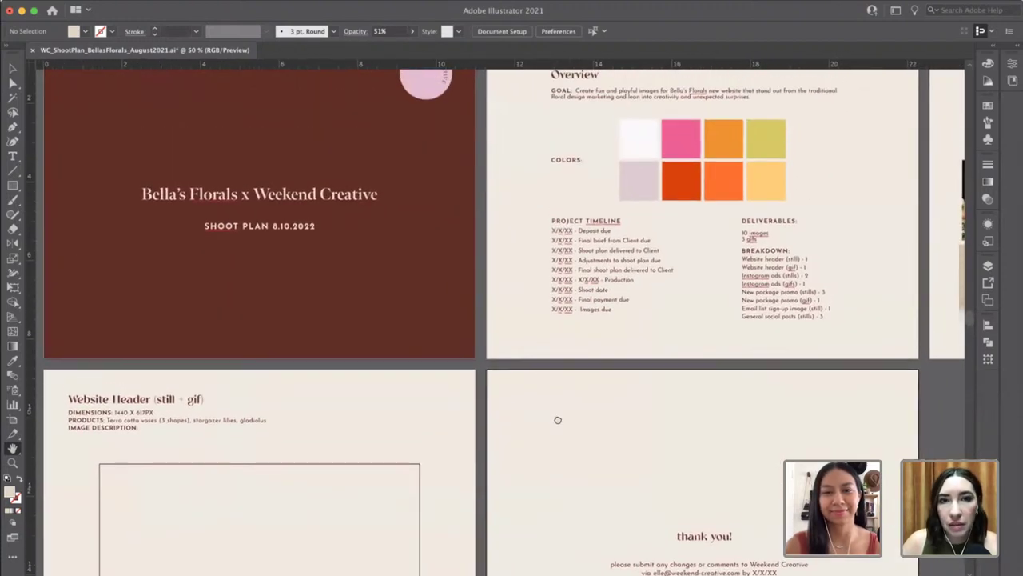
{"action": "left_click_drag", "start_coordinate": [557, 411], "coordinate": [686, 252]}
{"action": "scroll", "coordinate": [621, 293], "scroll_direction": "down", "scroll_amount": 4}
{"action": "scroll", "coordinate": [621, 292], "scroll_direction": "left", "scroll_amount": 2}
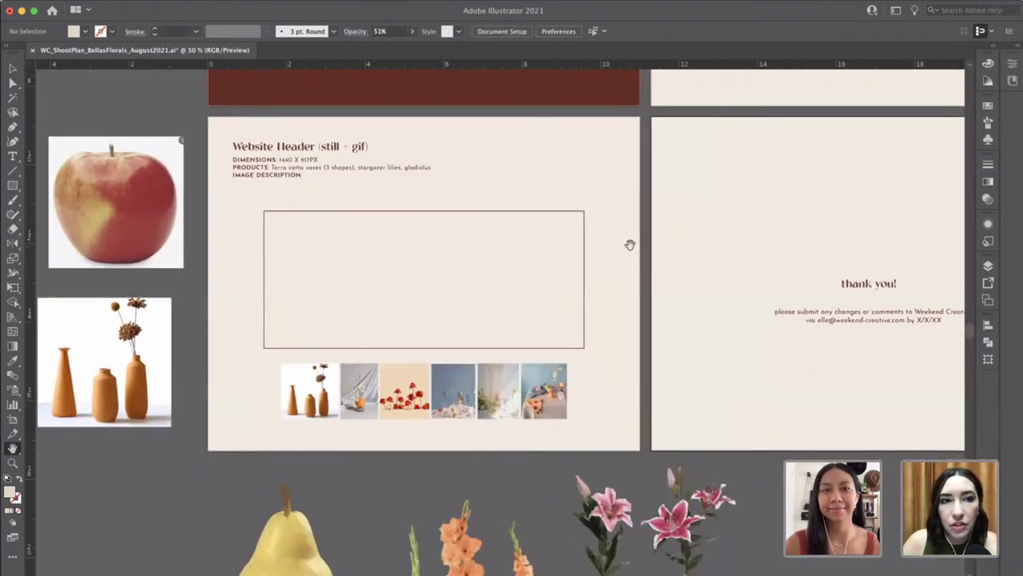
{"action": "key", "text": "v"}
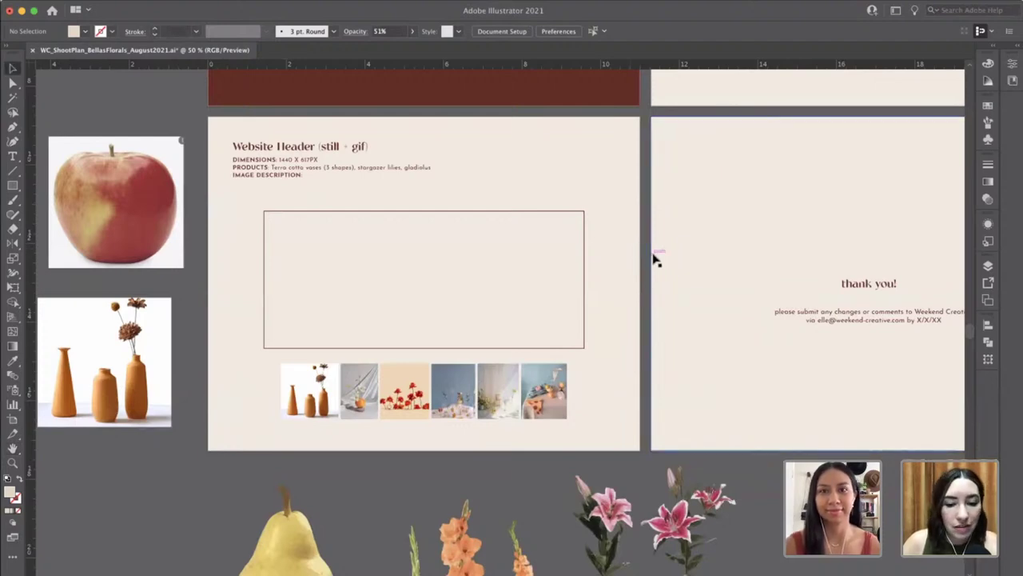
Zoom to 66.67% on the Website Header artboard and frame it with the apple and vase photos.
{"action": "key", "text": "z"}
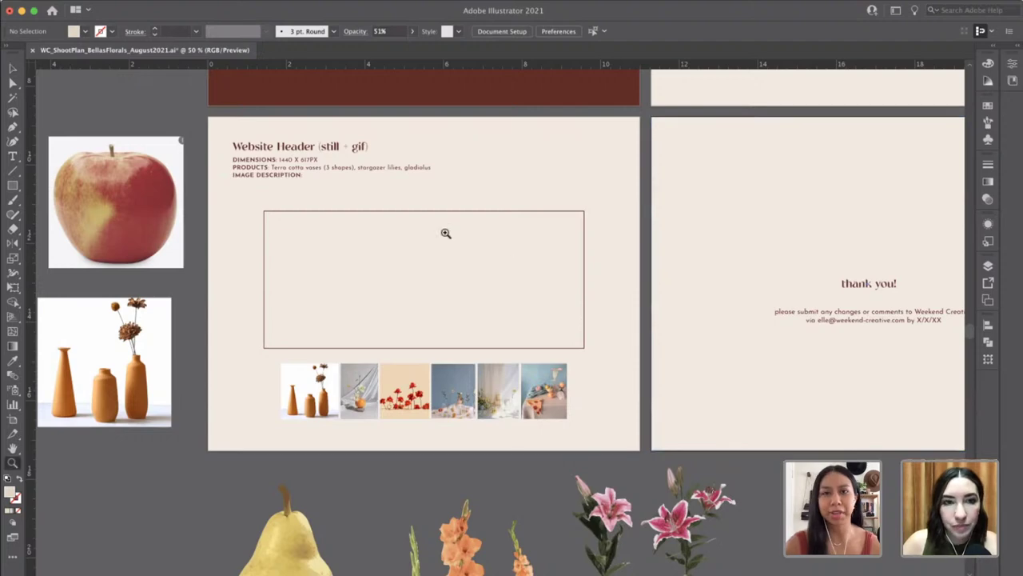
{"action": "left_click", "coordinate": [445, 232]}
{"action": "key", "text": "h"}
{"action": "left_click_drag", "start_coordinate": [466, 338], "coordinate": [493, 274]}
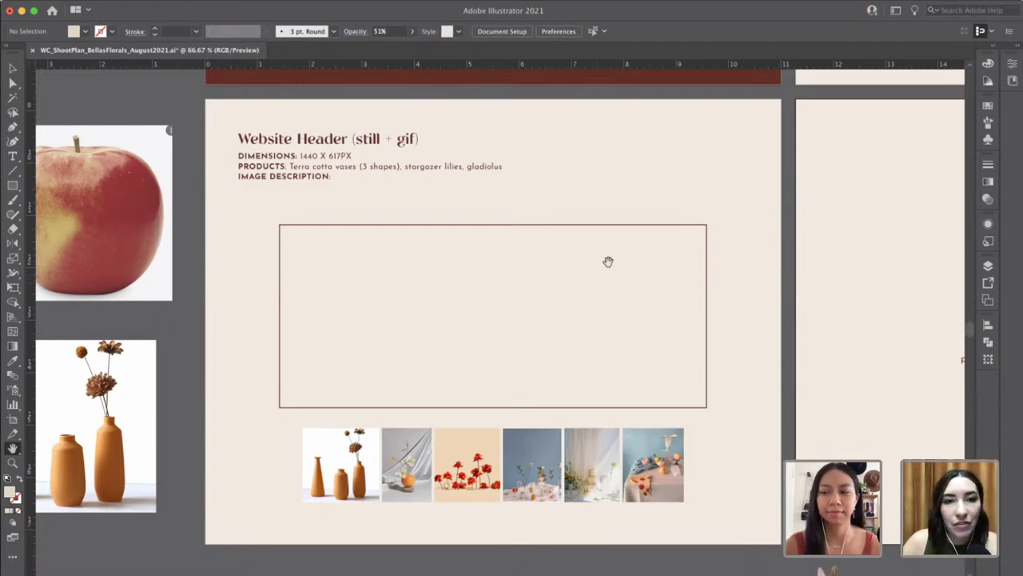
{"action": "left_click_drag", "start_coordinate": [628, 201], "coordinate": [635, 179]}
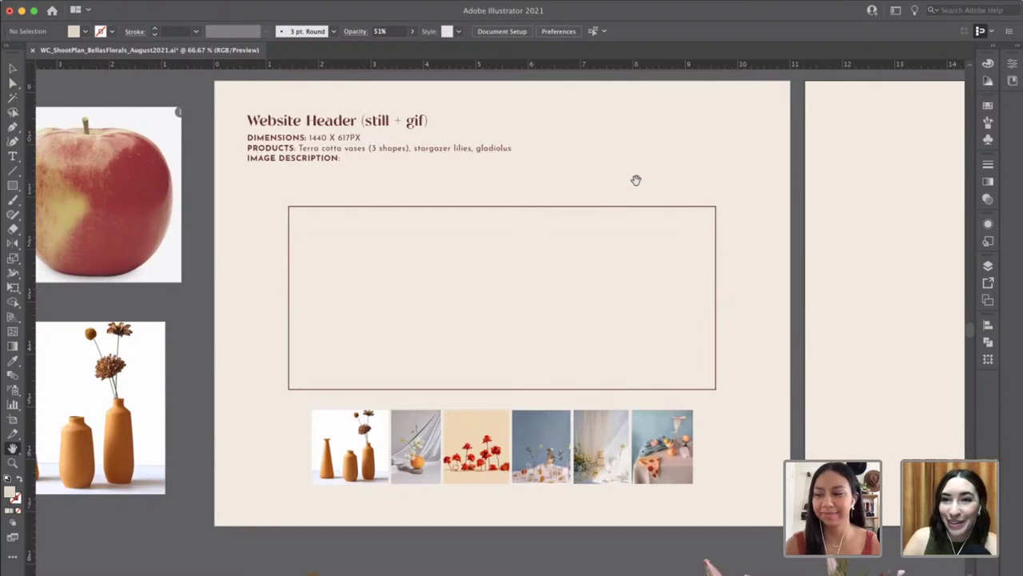
{"action": "left_click_drag", "start_coordinate": [536, 335], "coordinate": [587, 319]}
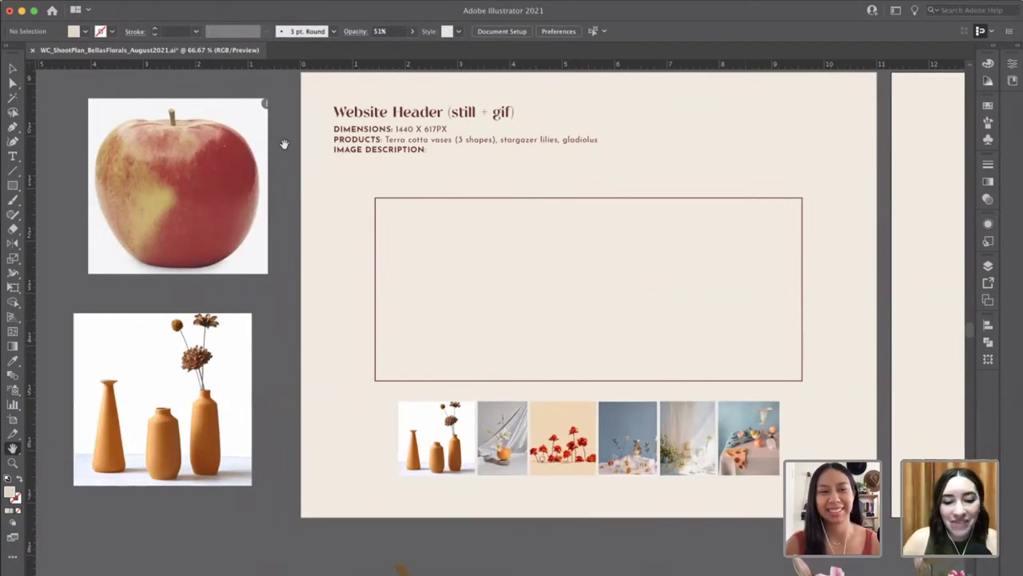
{"action": "key", "text": "v"}
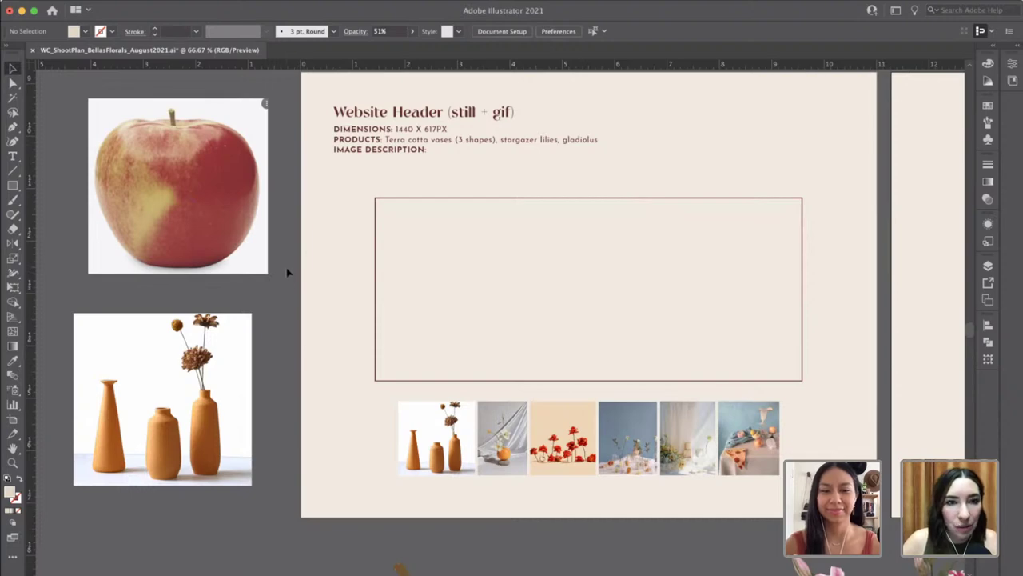
{"action": "key", "text": "h"}
{"action": "scroll", "coordinate": [304, 272], "scroll_direction": "left", "scroll_amount": 2}
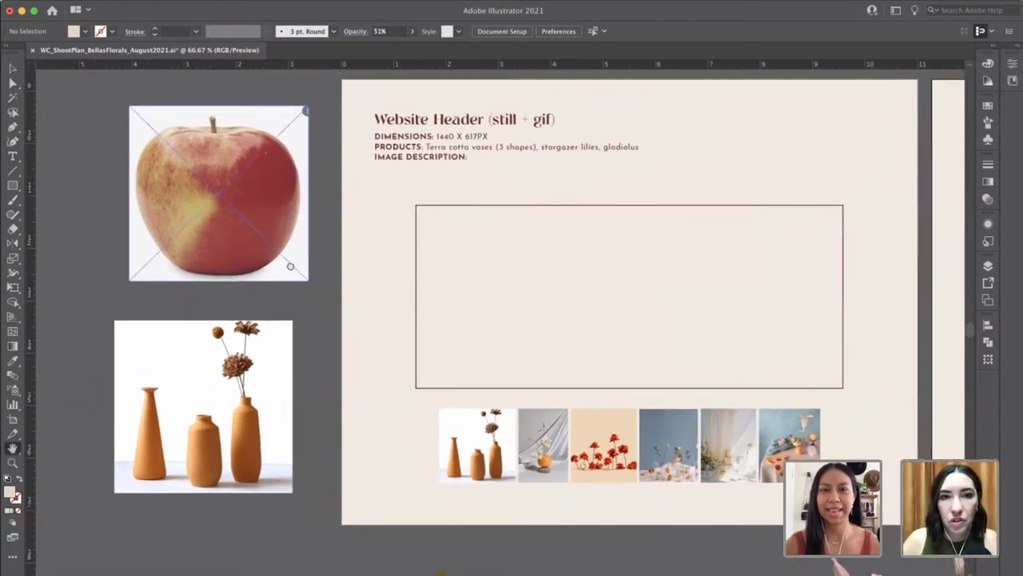
{"action": "scroll", "coordinate": [351, 271], "scroll_direction": "right", "scroll_amount": 4}
{"action": "scroll", "coordinate": [372, 272], "scroll_direction": "right", "scroll_amount": 2}
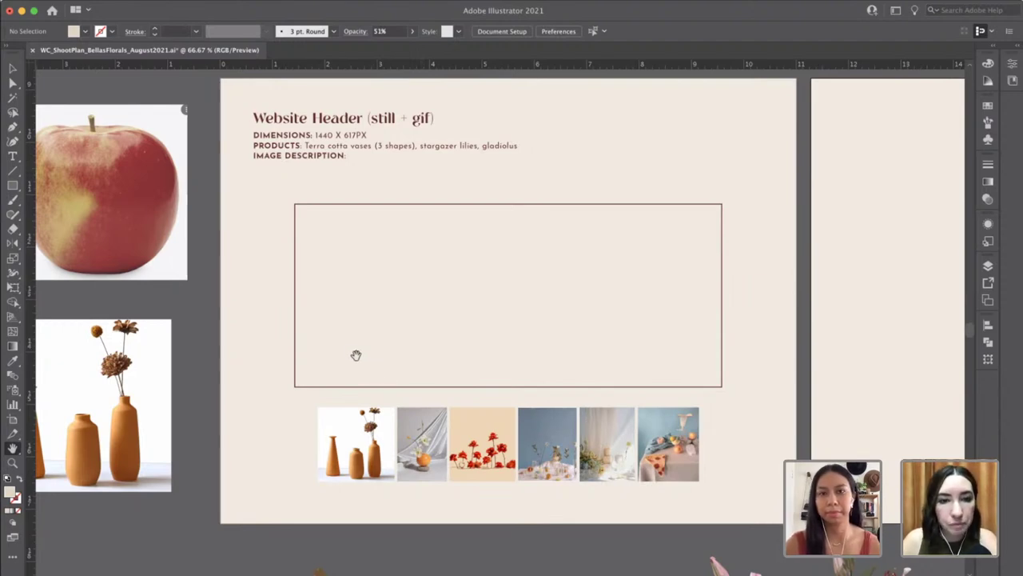
{"action": "left_click_drag", "start_coordinate": [354, 354], "coordinate": [600, 352]}
{"action": "key", "text": "v"}
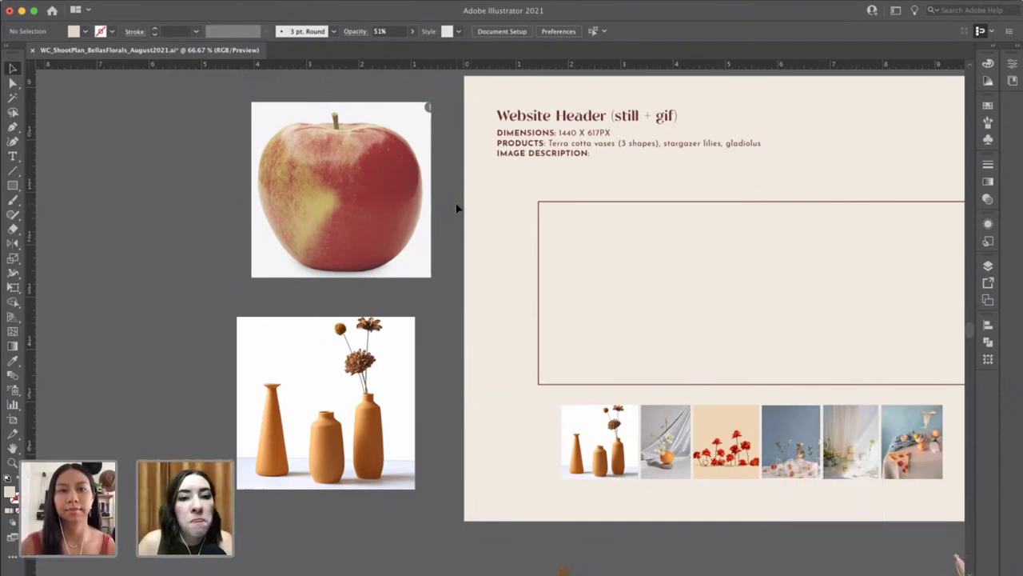
Image Trace the apple photo, trying the 6 Colors preset before settling on 16 Colors.
{"action": "left_click", "coordinate": [392, 172]}
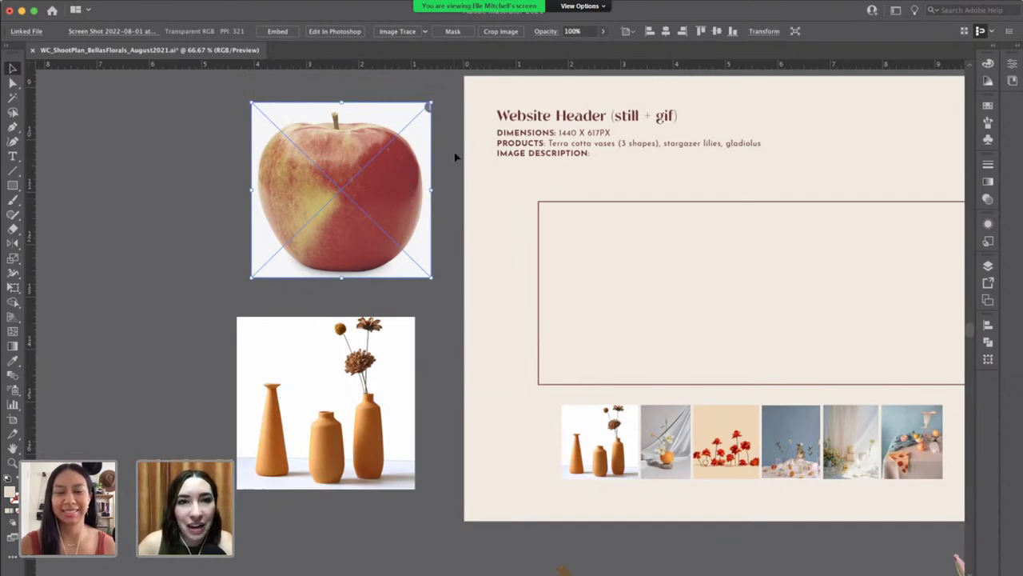
{"action": "left_click", "coordinate": [397, 31]}
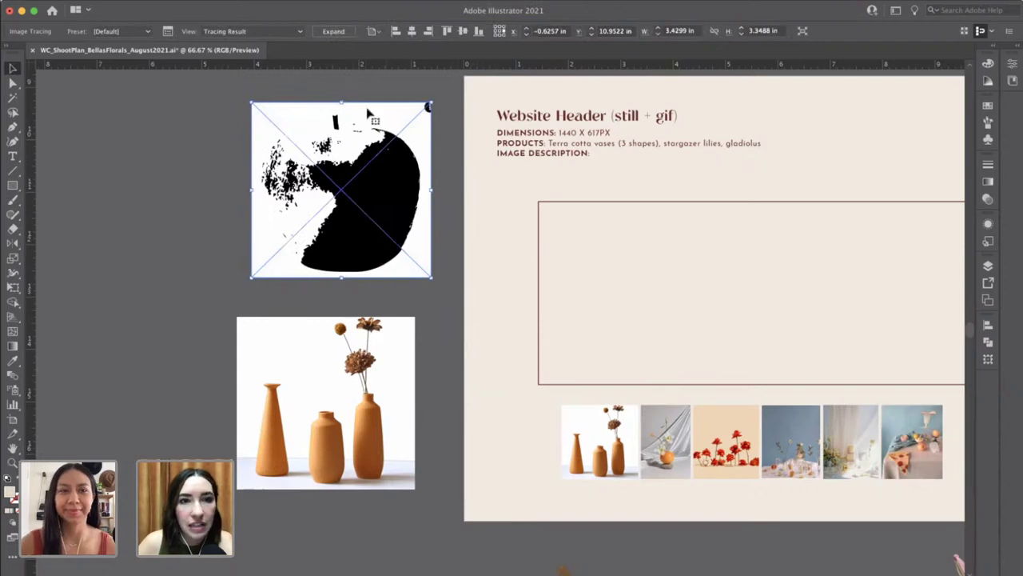
{"action": "left_click", "coordinate": [138, 36]}
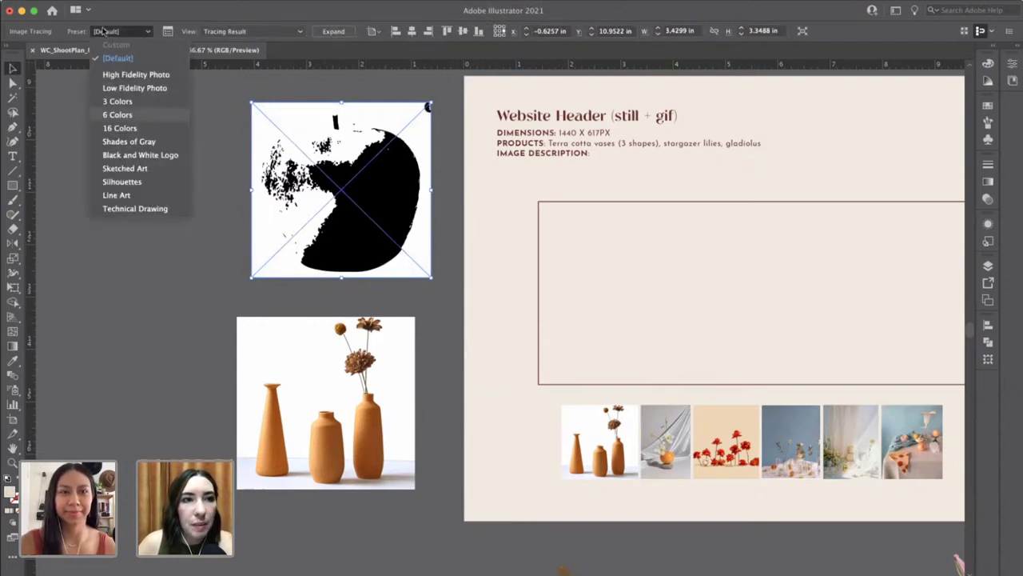
{"action": "left_click", "coordinate": [128, 115]}
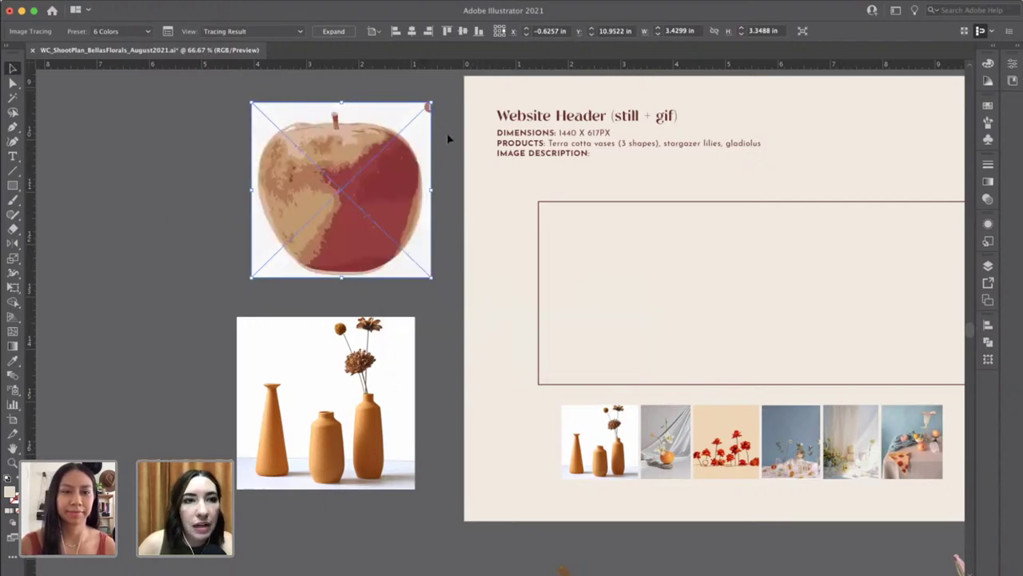
{"action": "left_click", "coordinate": [126, 32]}
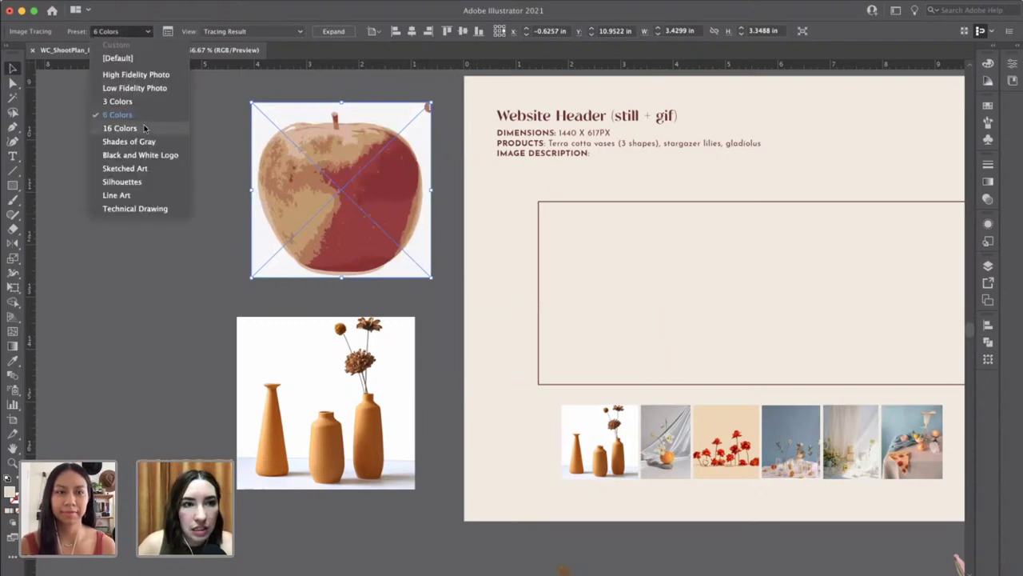
{"action": "left_click", "coordinate": [119, 127]}
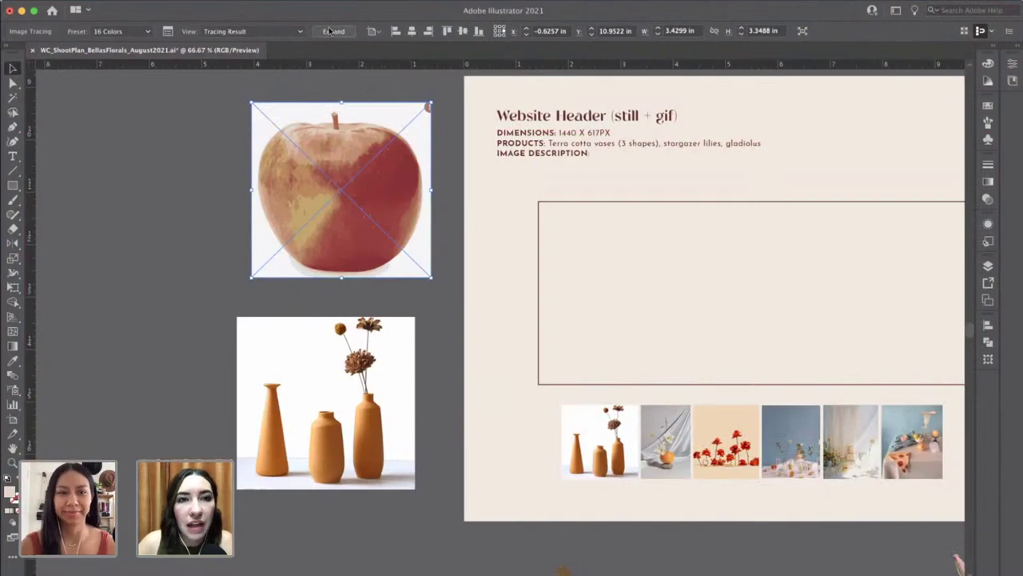
Expand the apple trace, deselect it, and pick its white background path with Direct Selection.
{"action": "left_click", "coordinate": [333, 32]}
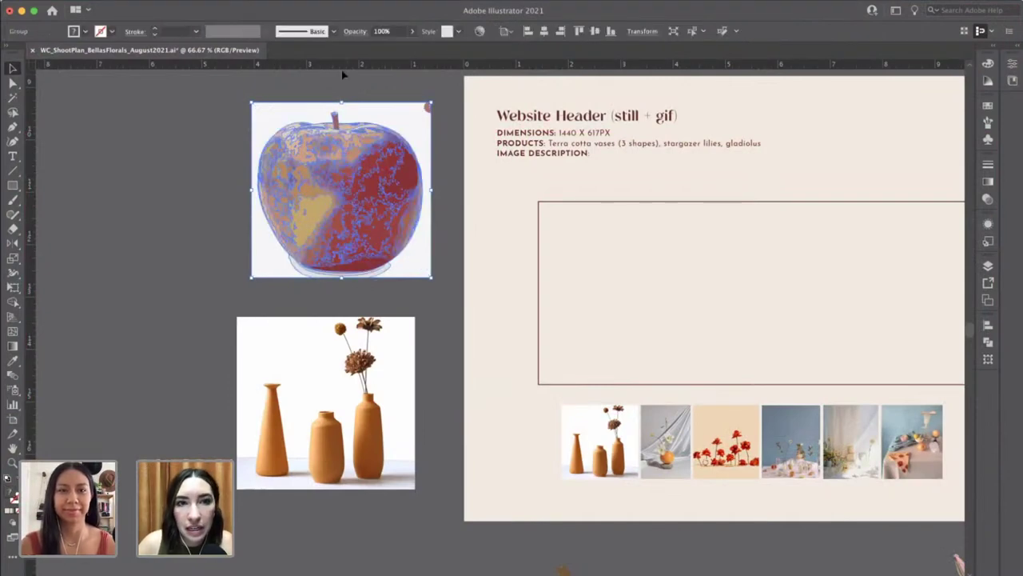
{"action": "left_click", "coordinate": [357, 88]}
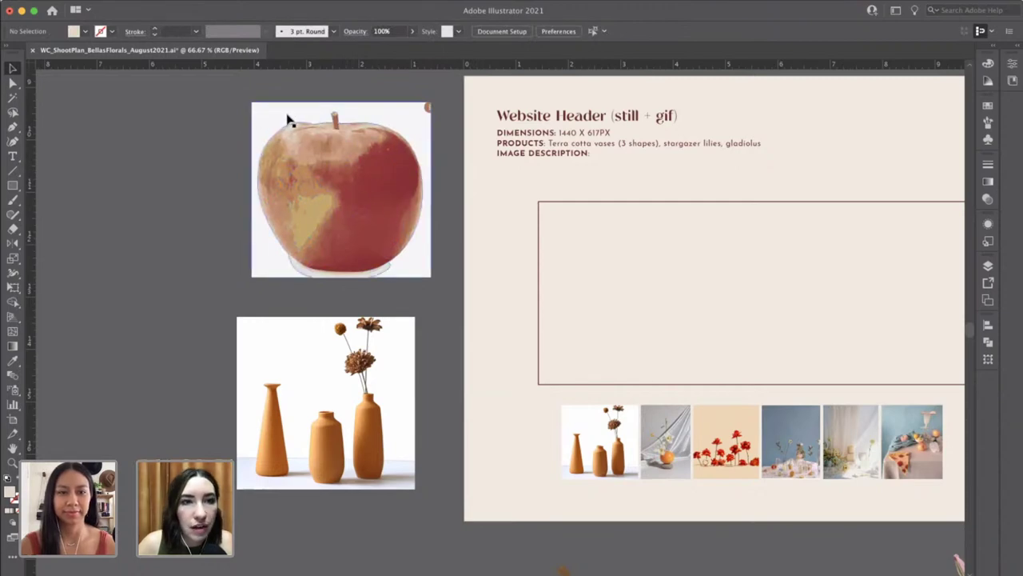
{"action": "left_click", "coordinate": [14, 83]}
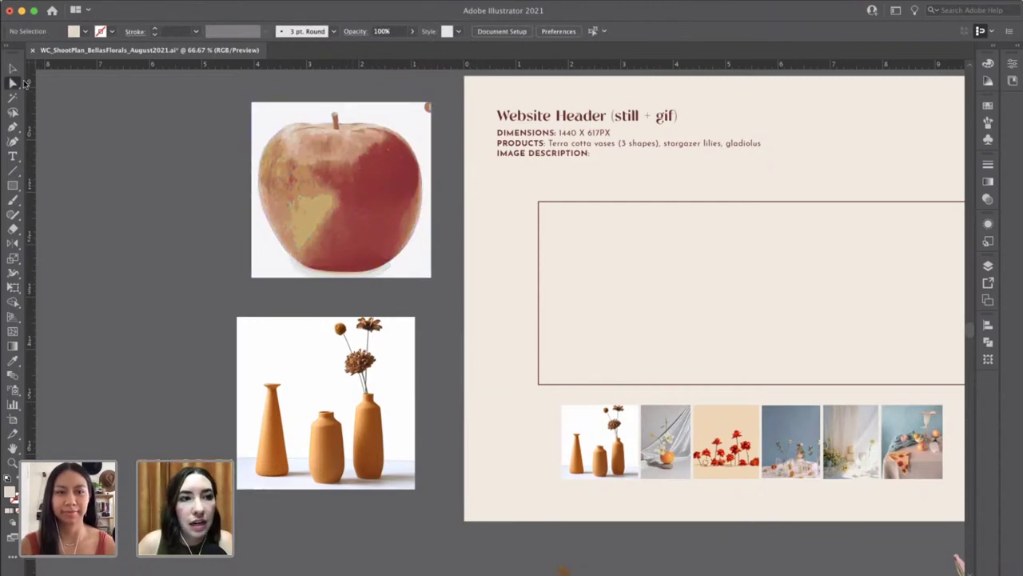
{"action": "left_click", "coordinate": [255, 175]}
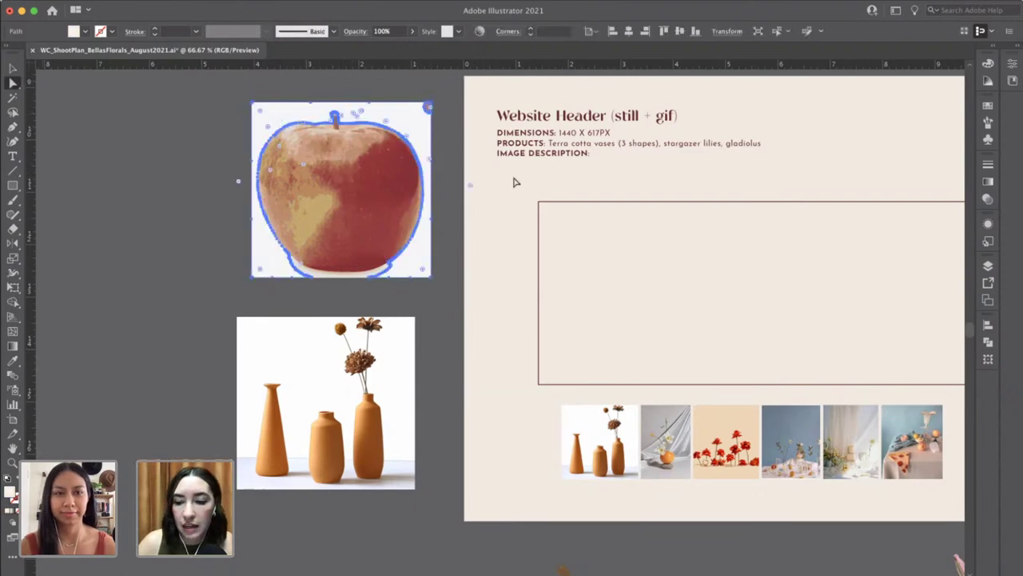
Delete the apple's white background, the stray blob above it and the white sliver beneath.
{"action": "key", "text": "Delete"}
{"action": "left_click", "coordinate": [427, 107]}
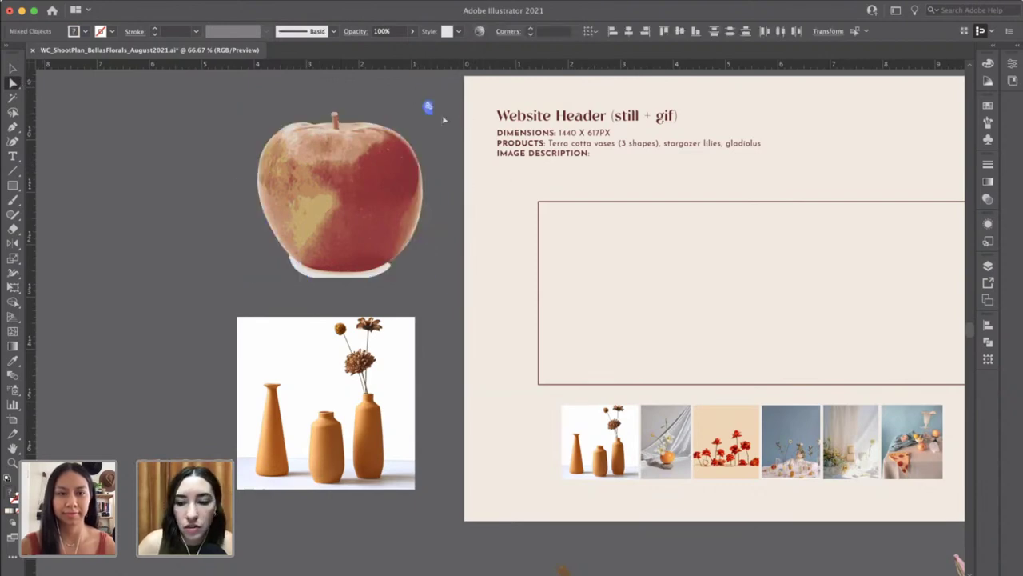
{"action": "key", "text": "Delete"}
{"action": "left_click", "coordinate": [332, 273]}
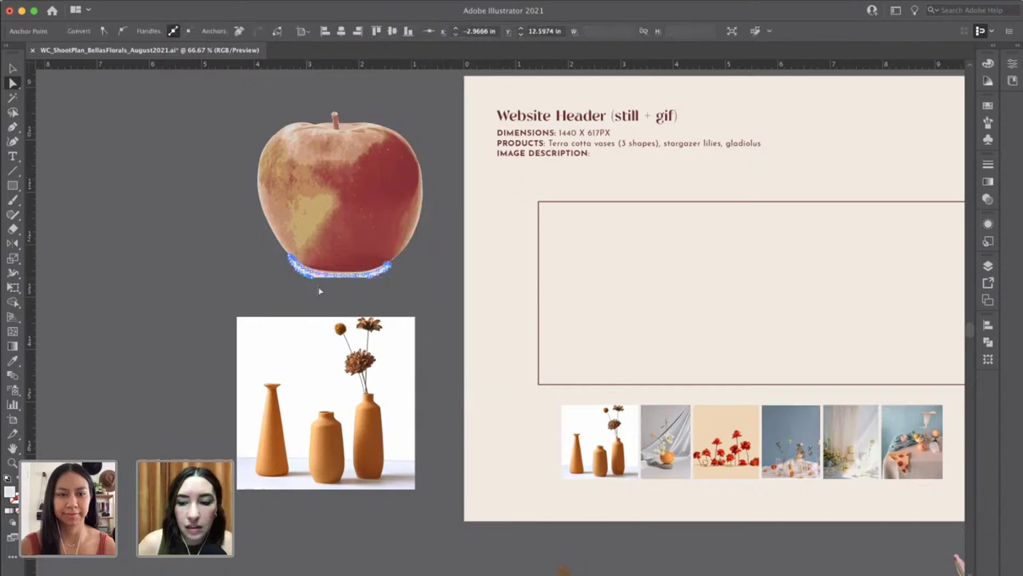
{"action": "key", "text": "Delete"}
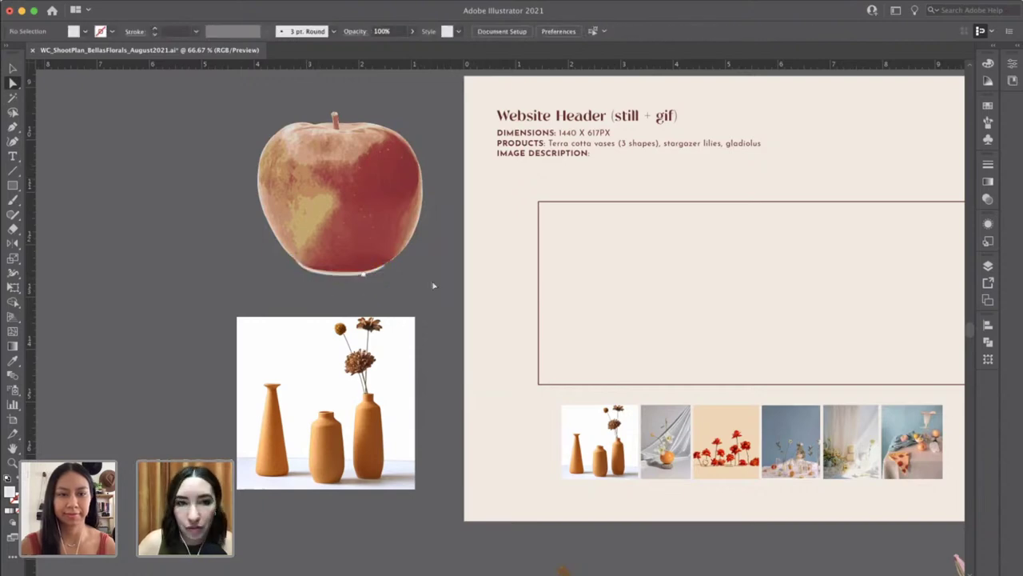
{"action": "scroll", "coordinate": [429, 292], "scroll_direction": "down", "scroll_amount": 1}
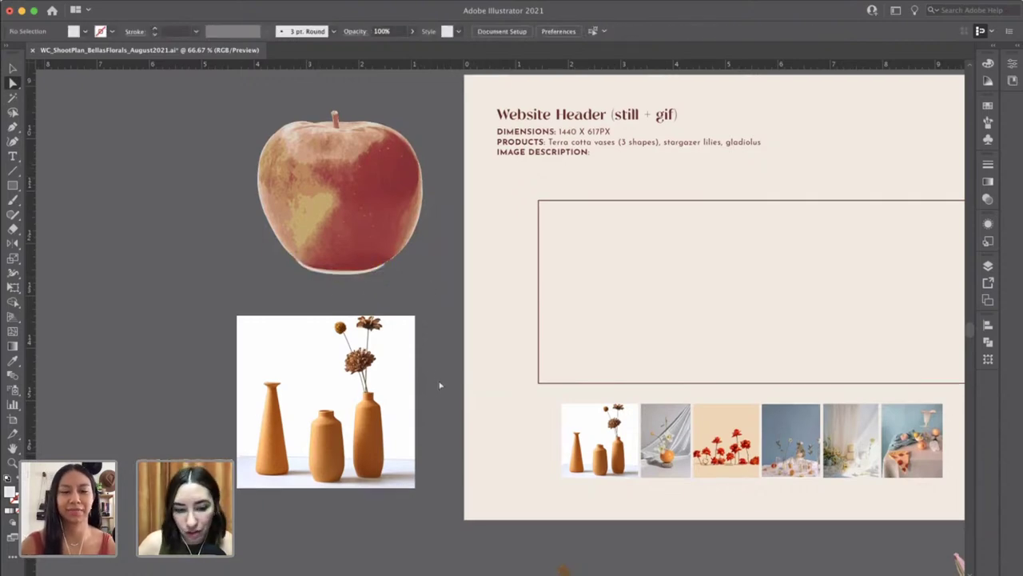
Zoom in on the vase photo, select it, and Image Trace it with the 16 Colors preset.
{"action": "key", "text": "z"}
{"action": "left_click", "coordinate": [336, 407]}
{"action": "left_click", "coordinate": [499, 316]}
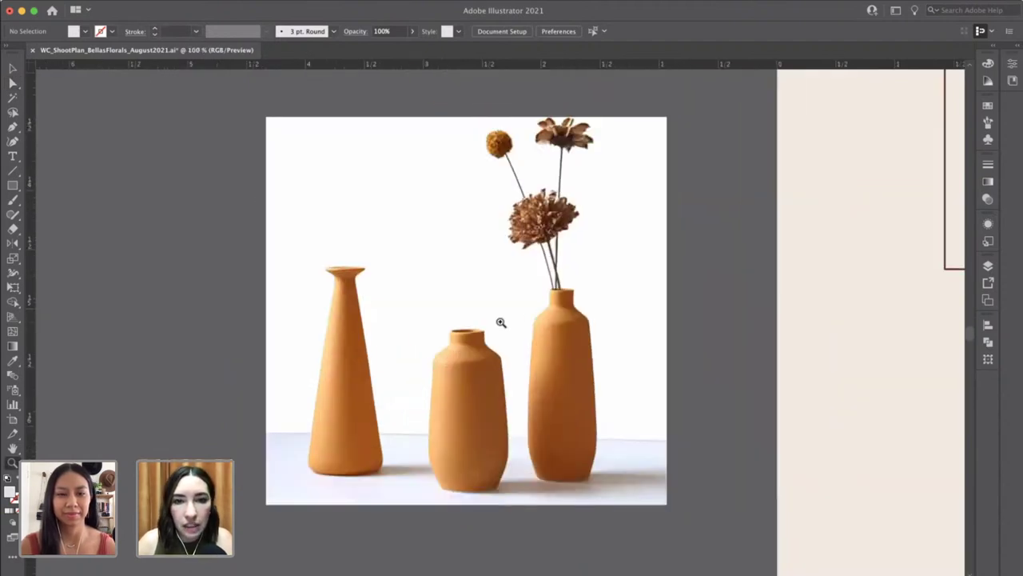
{"action": "key", "text": "h"}
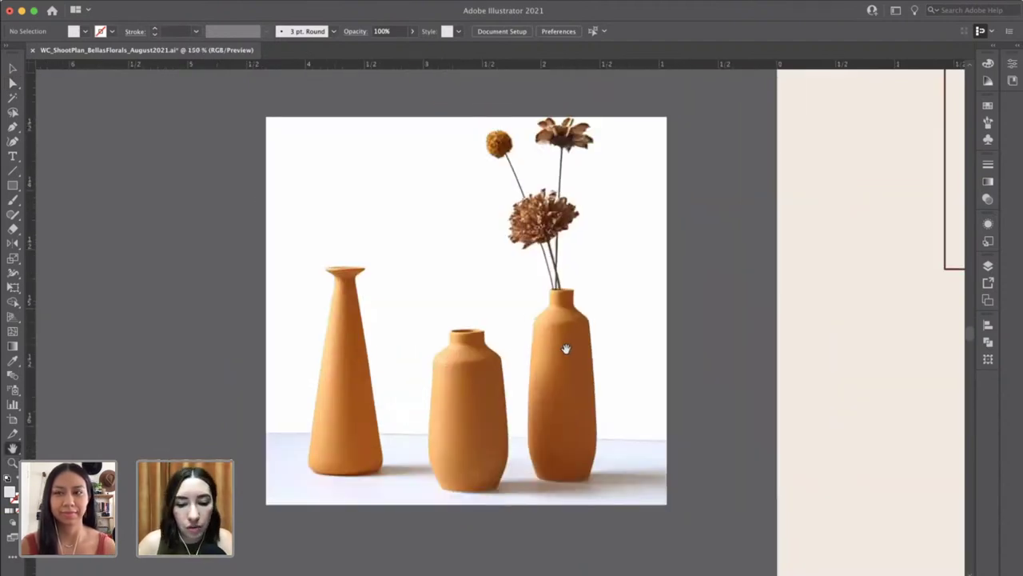
{"action": "key", "text": "v"}
{"action": "left_click", "coordinate": [565, 348]}
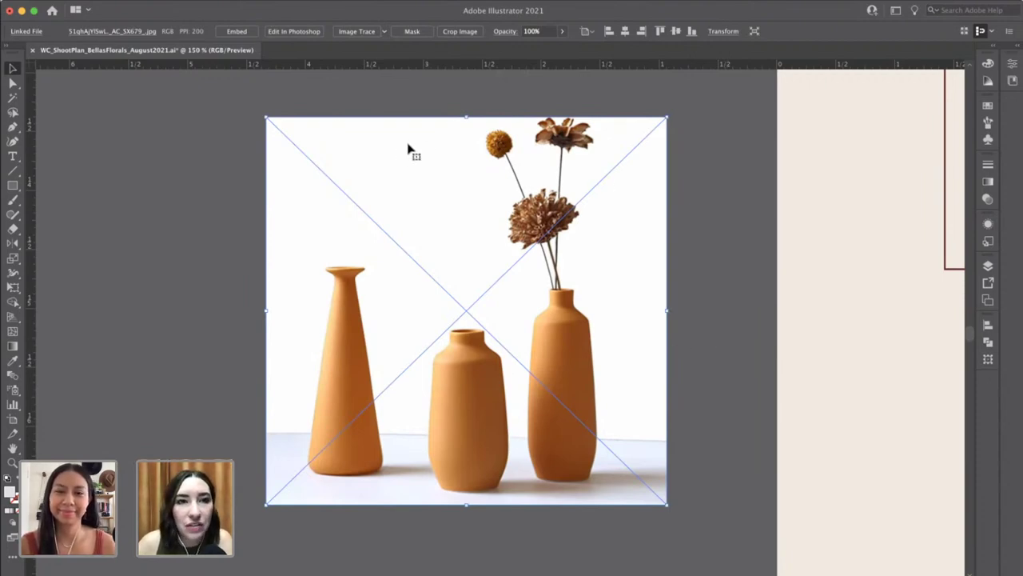
{"action": "left_click", "coordinate": [358, 32]}
{"action": "left_click", "coordinate": [146, 32]}
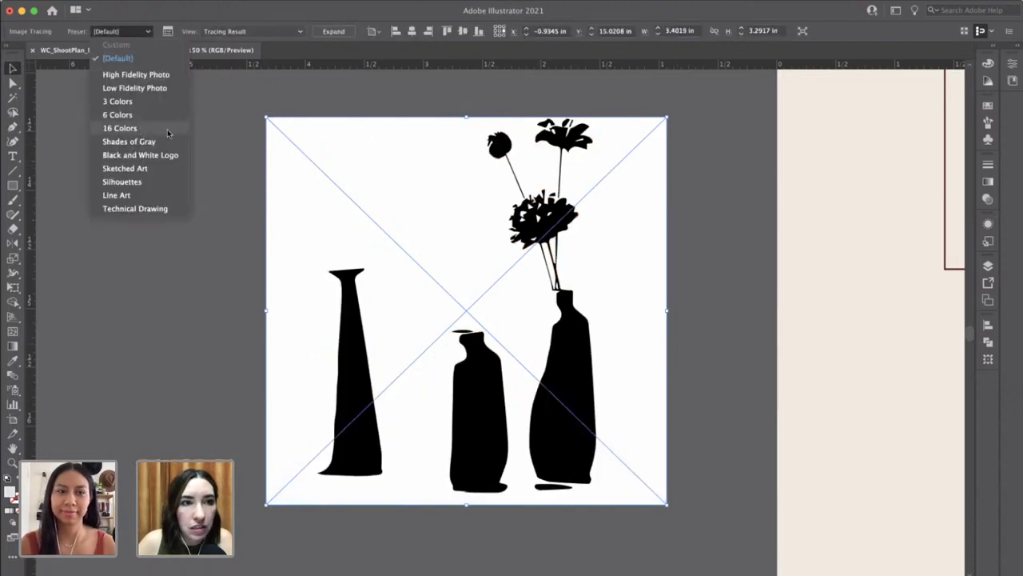
{"action": "left_click", "coordinate": [110, 129]}
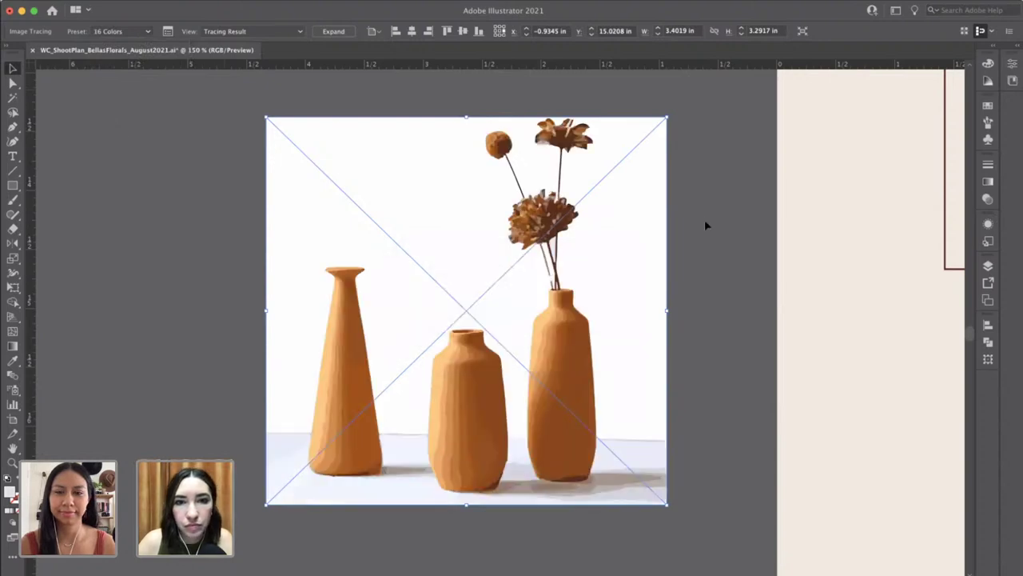
Expand the vase trace and delete the white backdrop behind the vases.
{"action": "left_click", "coordinate": [326, 32]}
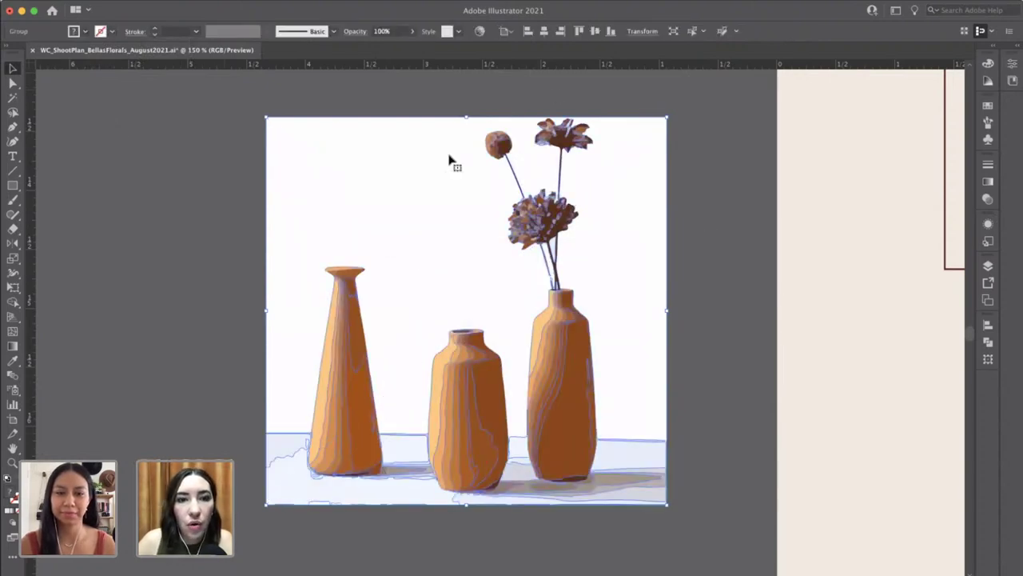
{"action": "left_click", "coordinate": [237, 239]}
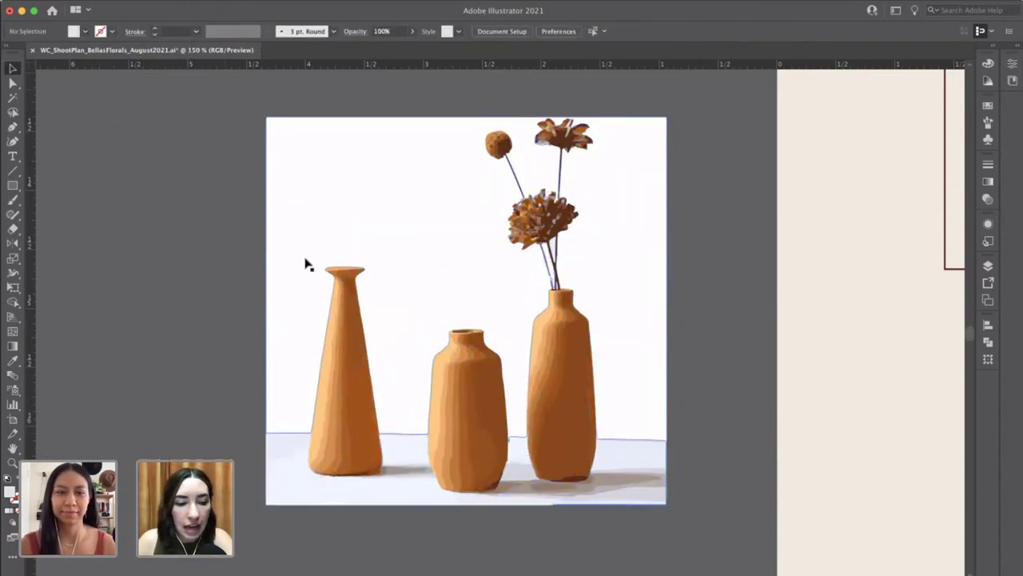
{"action": "key", "text": "a"}
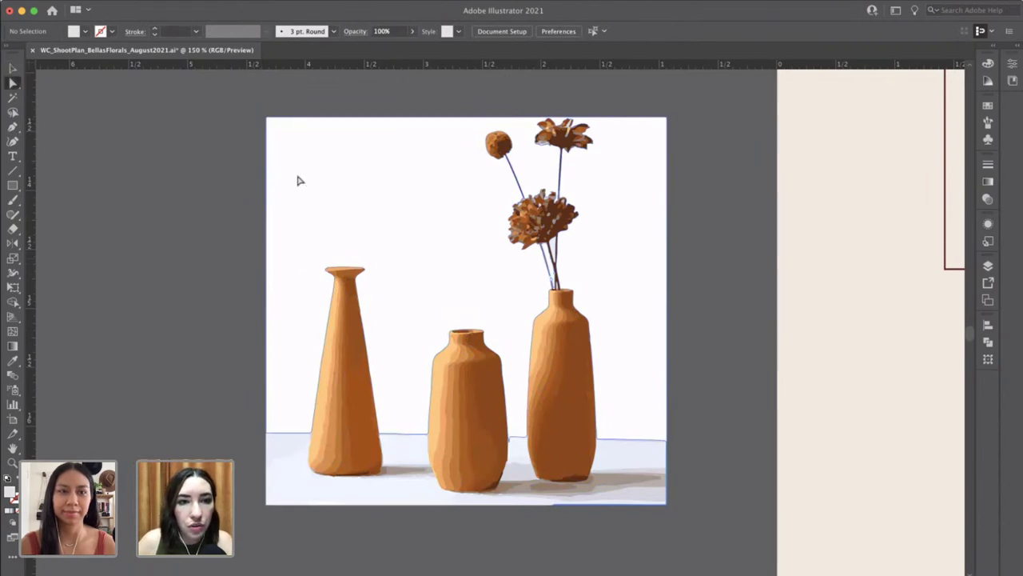
{"action": "left_click", "coordinate": [297, 181]}
{"action": "key", "text": "Delete"}
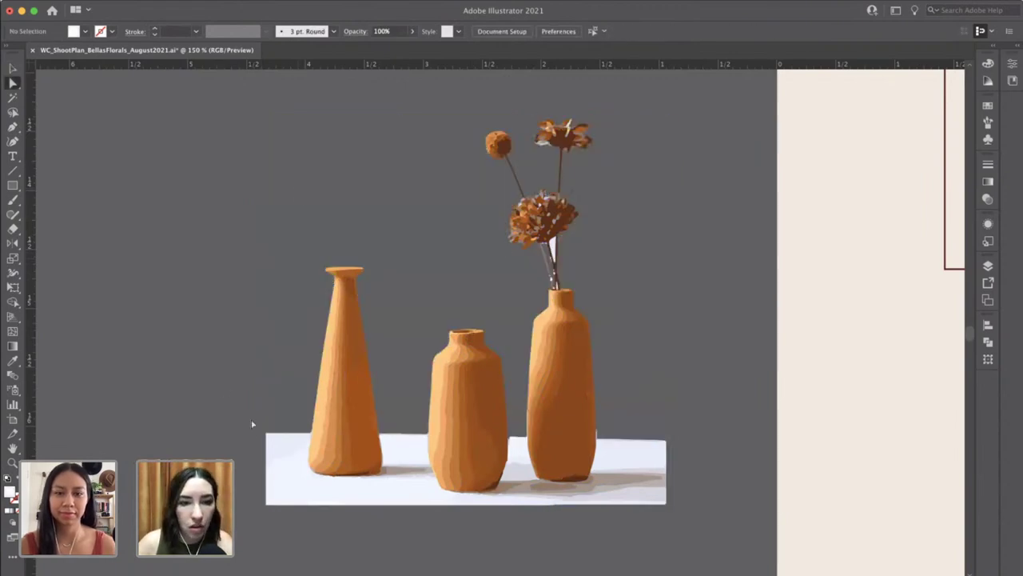
Delete the left and right white tabletop pieces and the white strip below them.
{"action": "left_click_drag", "start_coordinate": [286, 495], "coordinate": [285, 515]}
{"action": "key", "text": "Delete"}
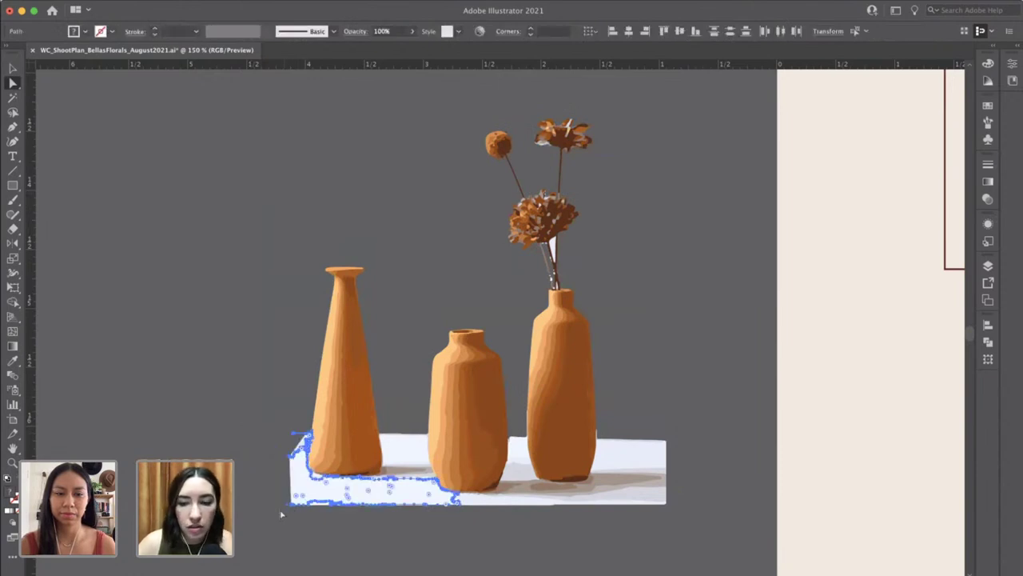
{"action": "key", "text": "Delete"}
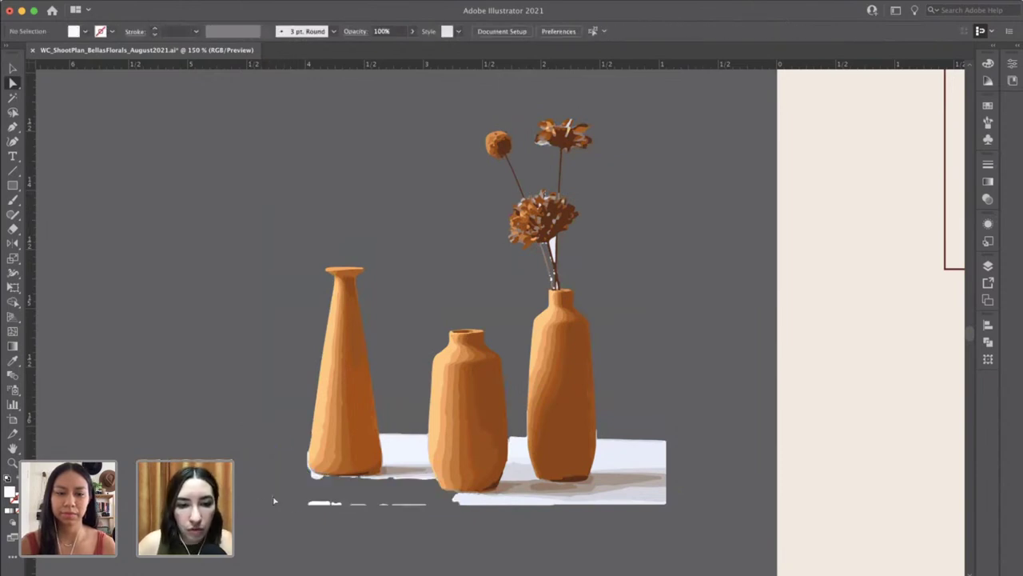
{"action": "left_click", "coordinate": [683, 534]}
{"action": "key", "text": "Delete"}
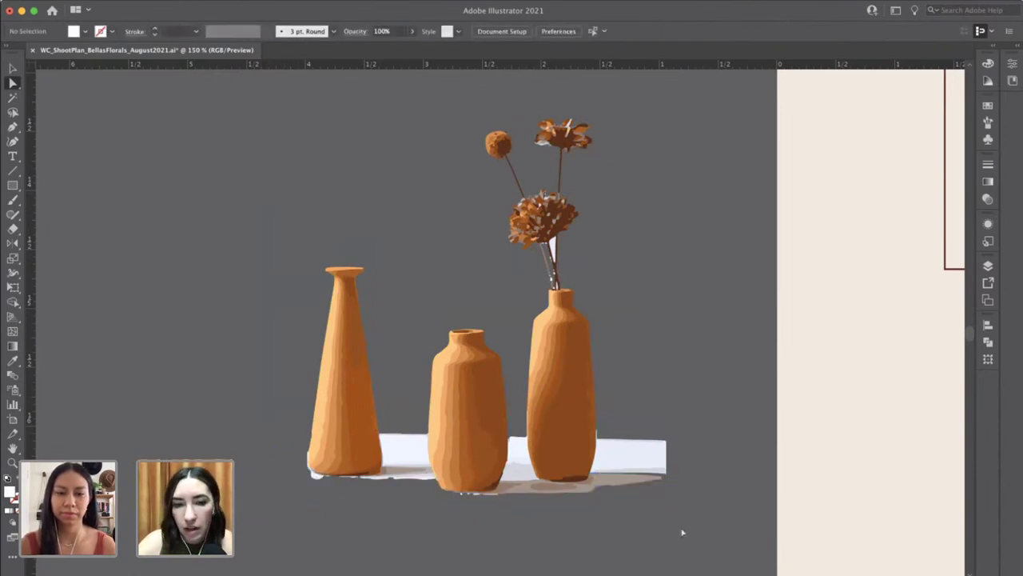
{"action": "left_click", "coordinate": [616, 426]}
{"action": "key", "text": "Delete"}
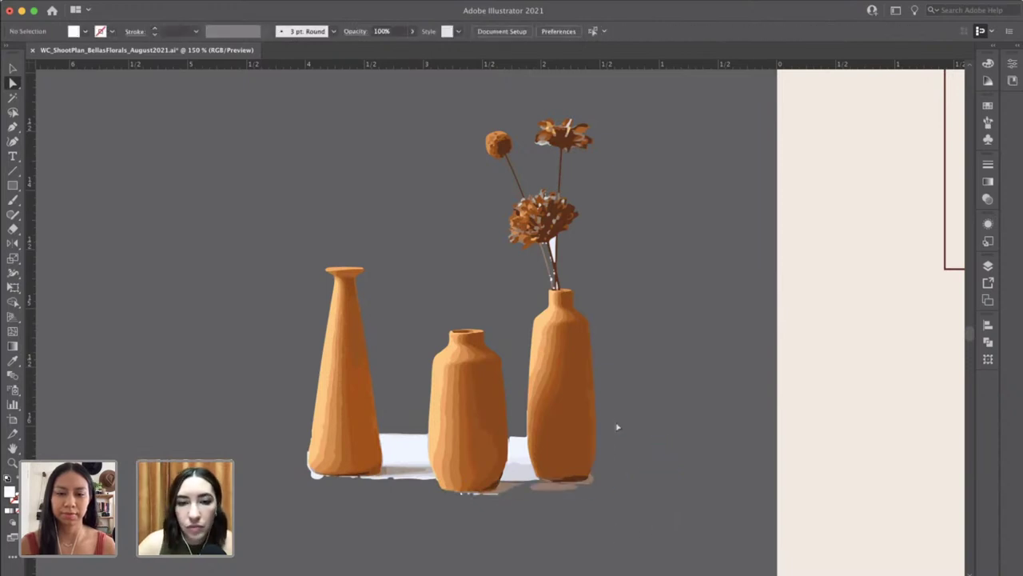
Erase the dried flowers from the right vase and cut the white cloth between the left and middle vases.
{"action": "left_click", "coordinate": [12, 228]}
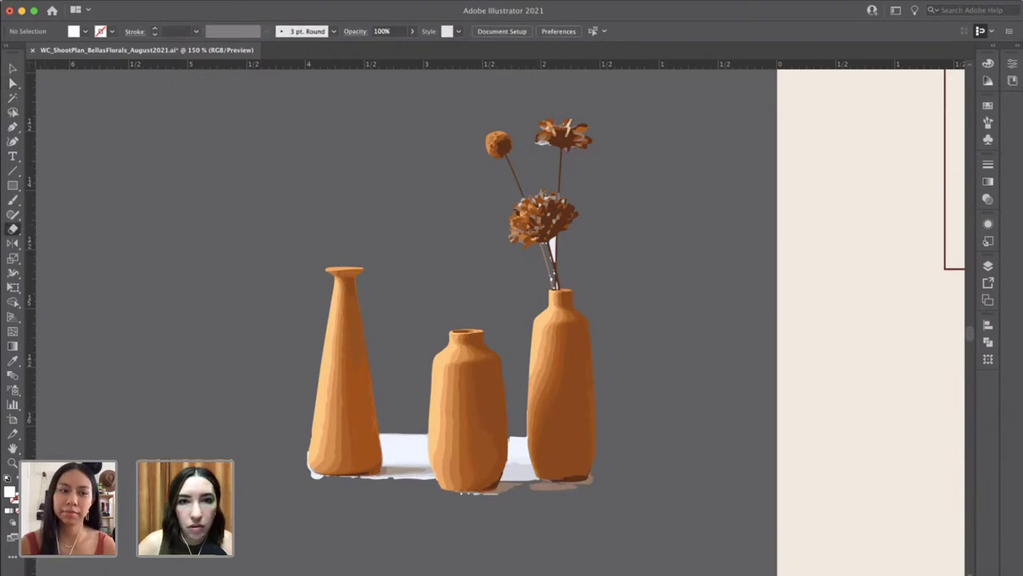
{"action": "mouse_move", "coordinate": [479, 129]}
{"action": "left_mouse_down"}
{"action": "mouse_move", "coordinate": [497, 150]}
{"action": "mouse_move", "coordinate": [484, 159]}
{"action": "left_mouse_up"}
{"action": "mouse_move", "coordinate": [582, 127]}
{"action": "left_mouse_down"}
{"action": "mouse_move", "coordinate": [543, 128]}
{"action": "mouse_move", "coordinate": [526, 172]}
{"action": "mouse_move", "coordinate": [555, 227]}
{"action": "mouse_move", "coordinate": [554, 277]}
{"action": "mouse_move", "coordinate": [508, 221]}
{"action": "mouse_move", "coordinate": [564, 216]}
{"action": "mouse_move", "coordinate": [555, 162]}
{"action": "mouse_move", "coordinate": [569, 134]}
{"action": "mouse_move", "coordinate": [546, 187]}
{"action": "left_mouse_up"}
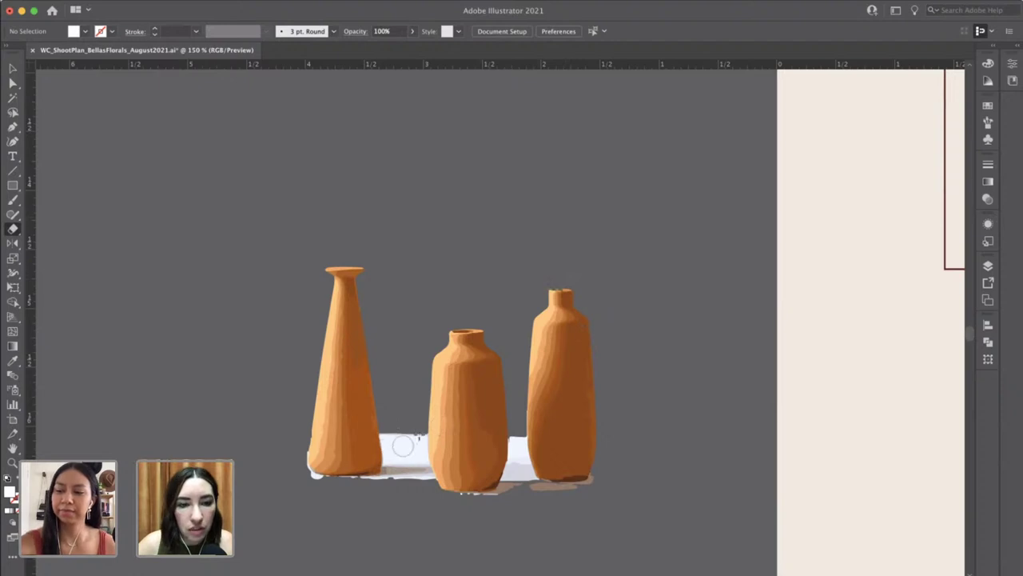
{"action": "left_click_drag", "start_coordinate": [406, 433], "coordinate": [409, 502]}
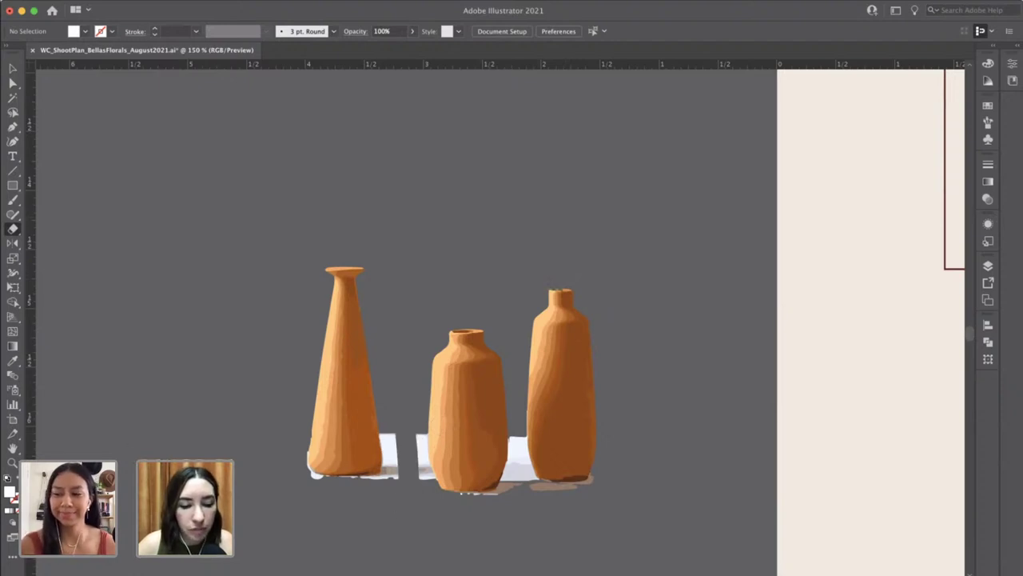
Delete the cloth piece and leftover edge at the left vase's base.
{"action": "key", "text": "a"}
{"action": "left_click", "coordinate": [404, 489]}
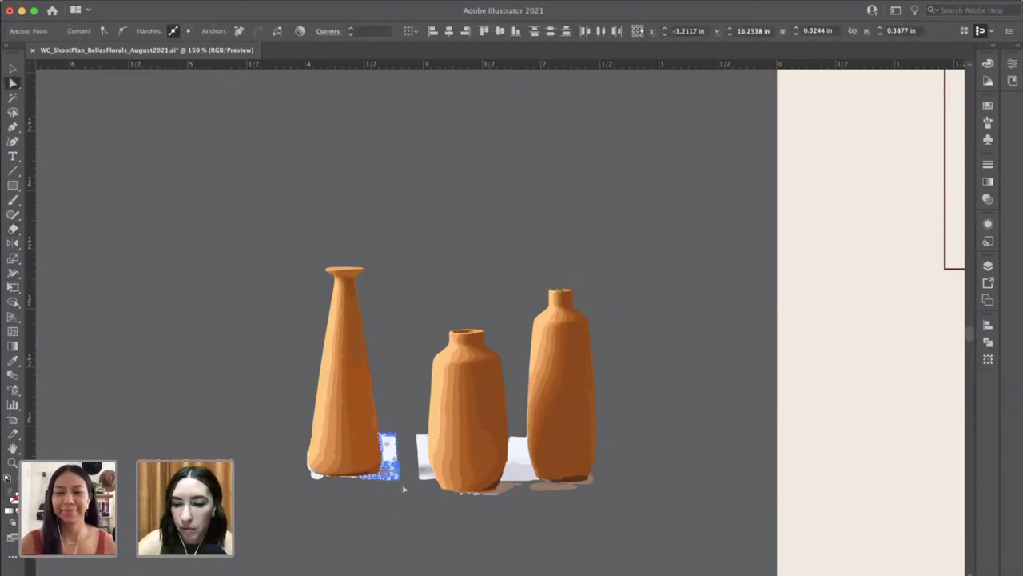
{"action": "key", "text": "Delete"}
{"action": "left_click", "coordinate": [316, 477]}
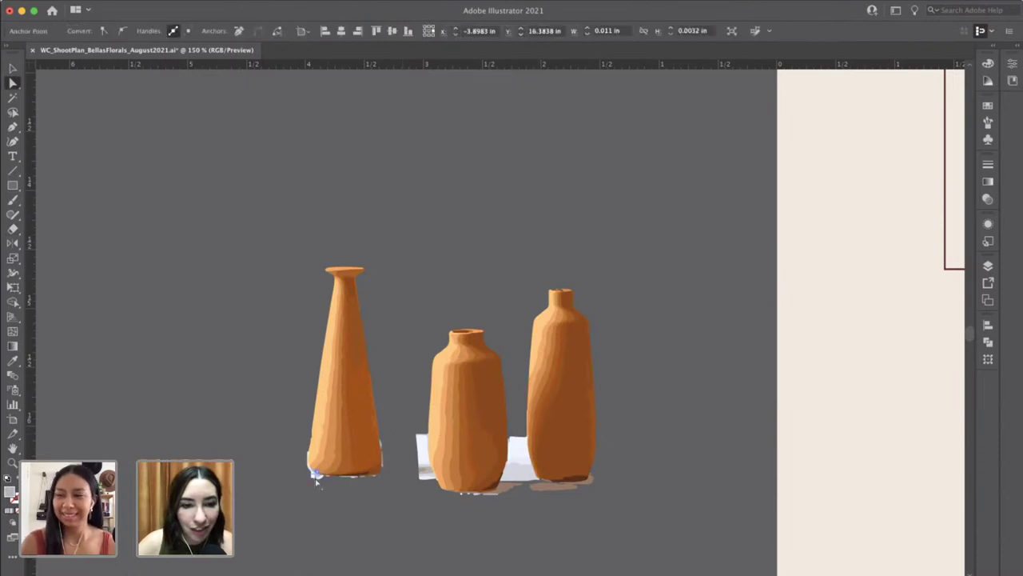
{"action": "left_click", "coordinate": [319, 479]}
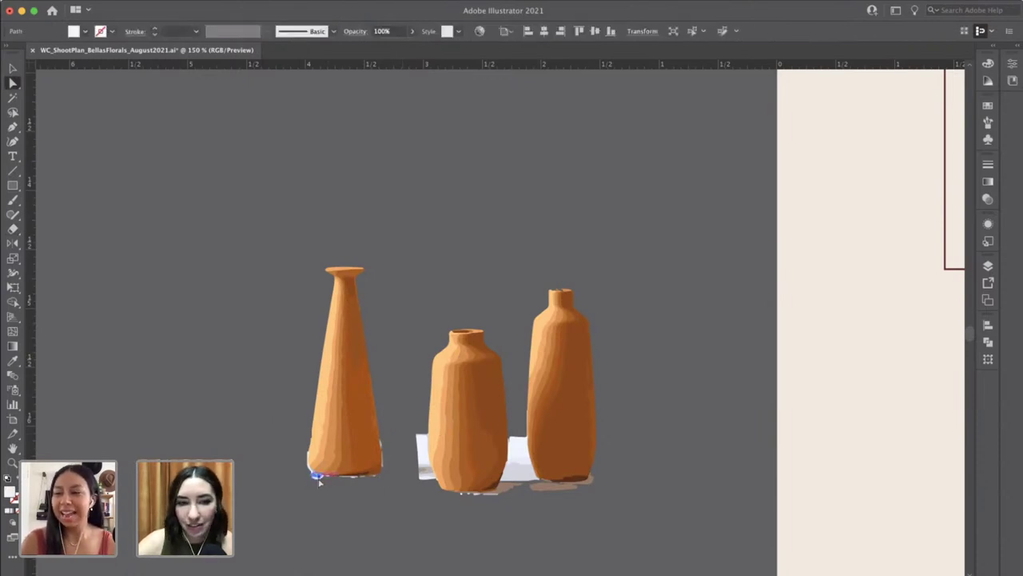
{"action": "left_click", "coordinate": [320, 481]}
{"action": "key", "text": "Delete"}
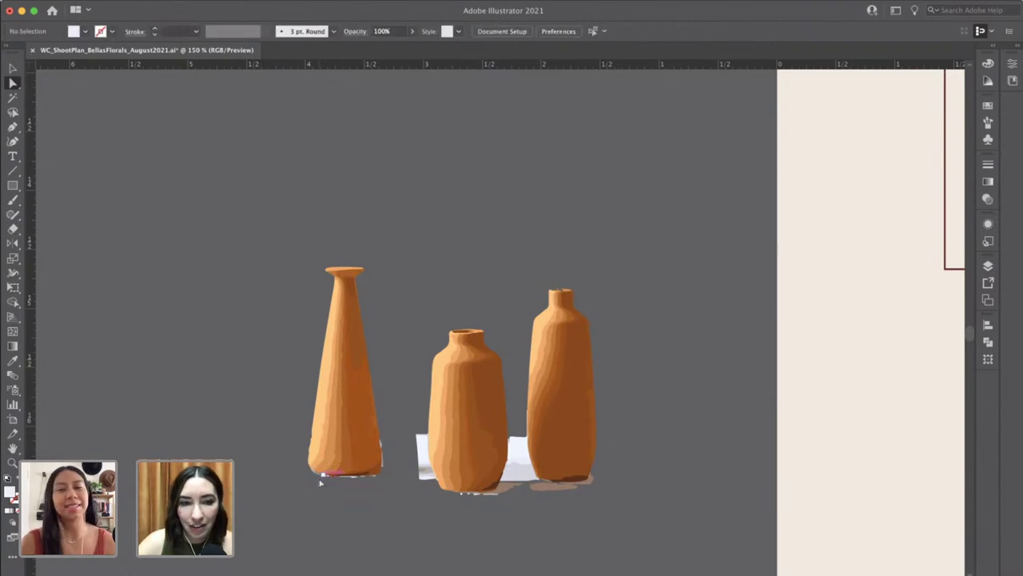
Delete the white pieces around the middle and right vases, then zoom in on the vase bottoms.
{"action": "left_click", "coordinate": [419, 481]}
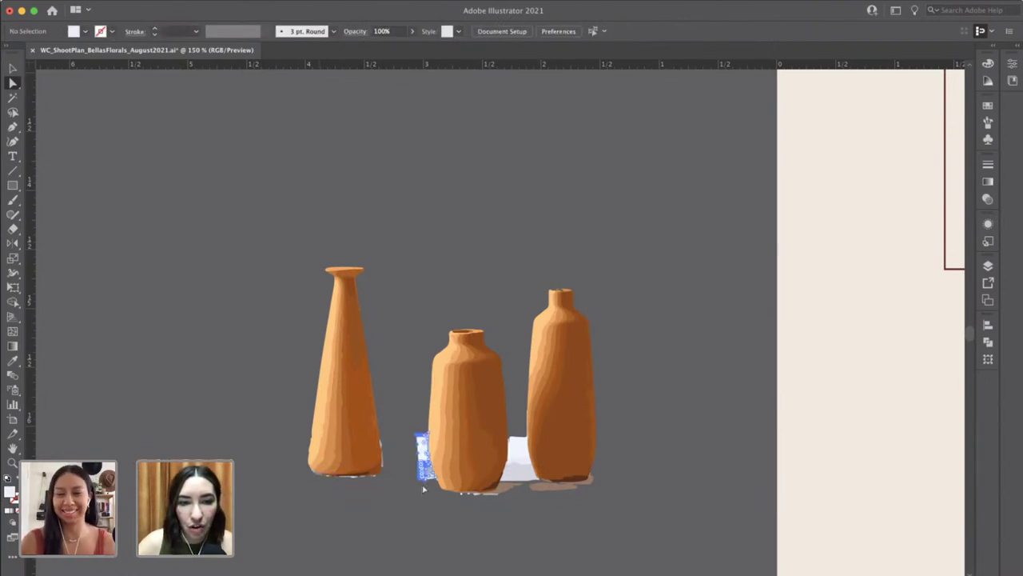
{"action": "key", "text": "Delete"}
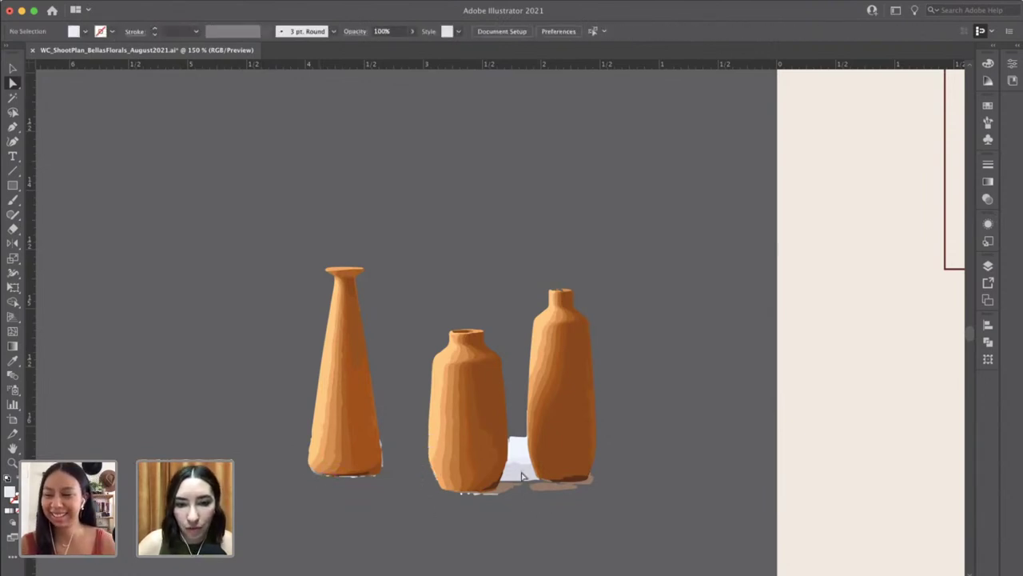
{"action": "left_click", "coordinate": [516, 441]}
{"action": "key", "text": "Delete"}
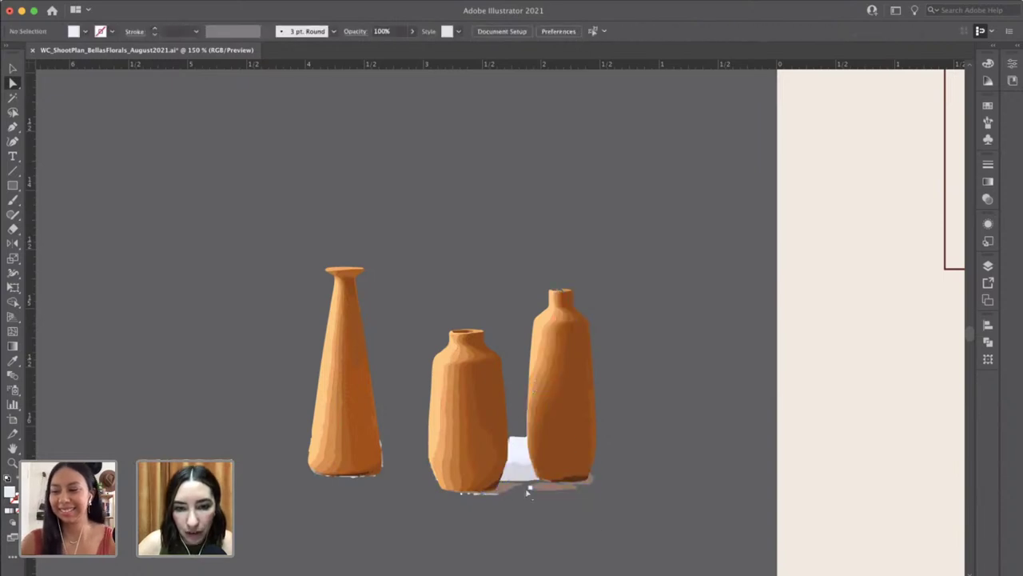
{"action": "left_click", "coordinate": [525, 482]}
{"action": "key", "text": "Delete"}
{"action": "key", "text": "super+equal"}
{"action": "key", "text": "super+equal"}
{"action": "key", "text": "super+equal"}
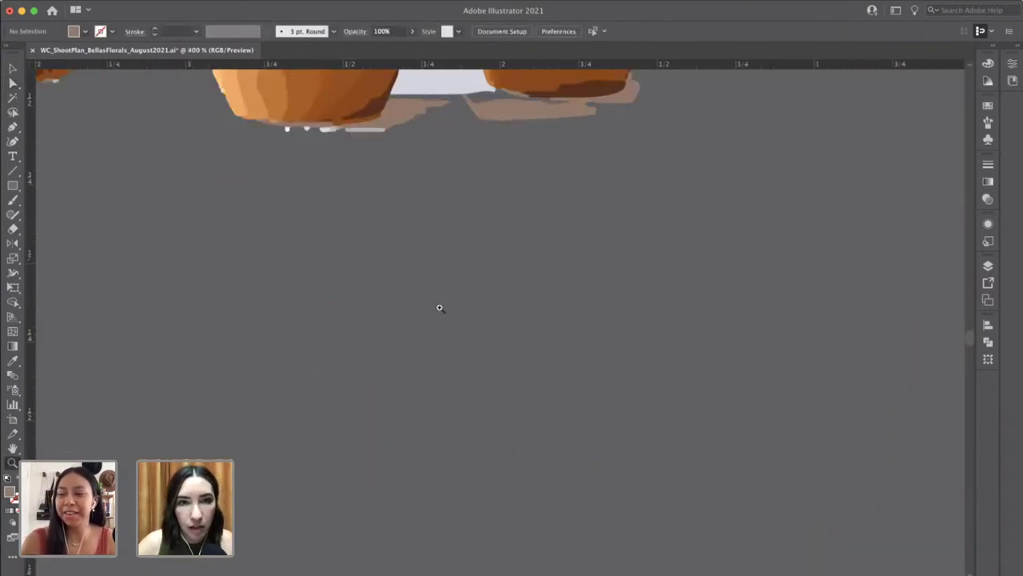
Delete the brown shadow and leftover backdrop shapes under the vases.
{"action": "scroll", "coordinate": [439, 308], "scroll_direction": "up", "scroll_amount": 5}
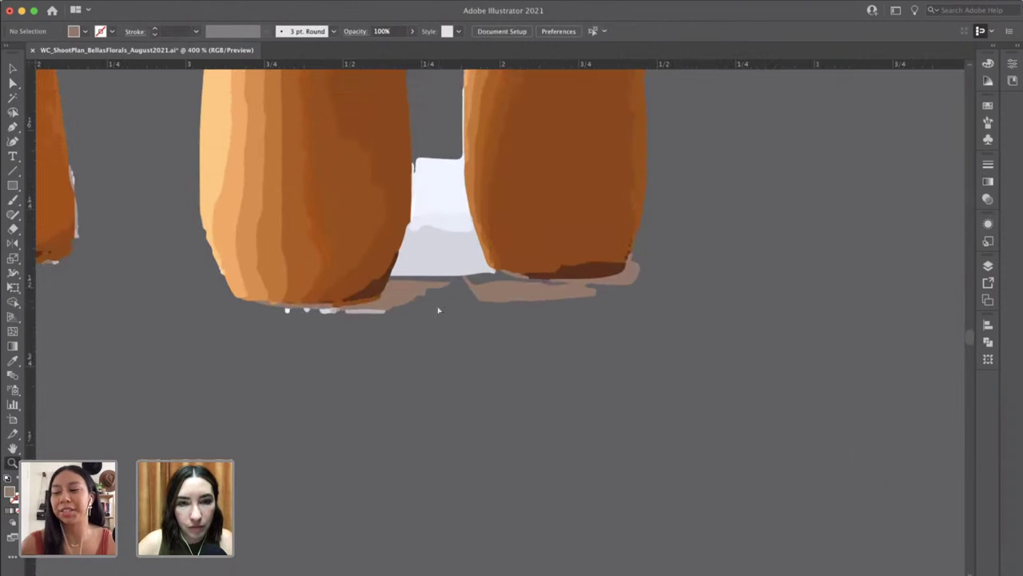
{"action": "key", "text": "a"}
{"action": "left_click", "coordinate": [455, 295]}
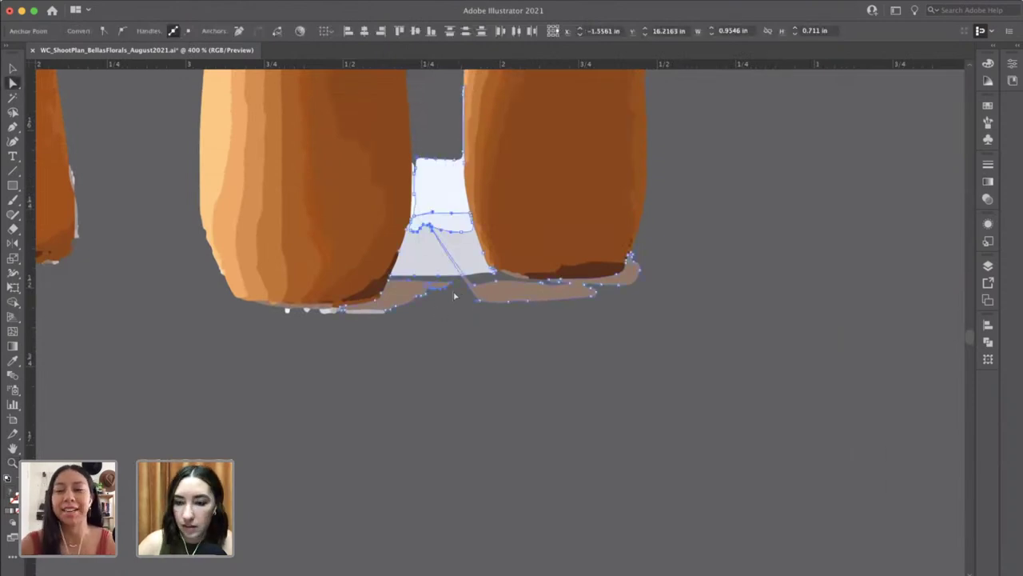
{"action": "key", "text": "Delete"}
{"action": "key", "text": "Delete"}
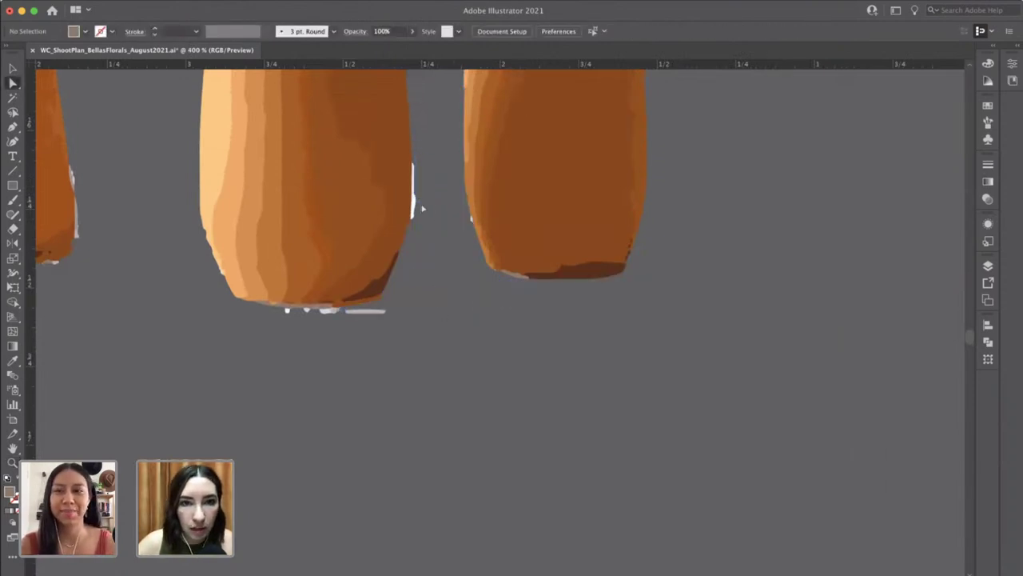
Pull the middle vase's bottom anchor slightly left, then zoom out to view all three vases.
{"action": "left_click", "coordinate": [414, 205]}
{"action": "left_click", "coordinate": [418, 208]}
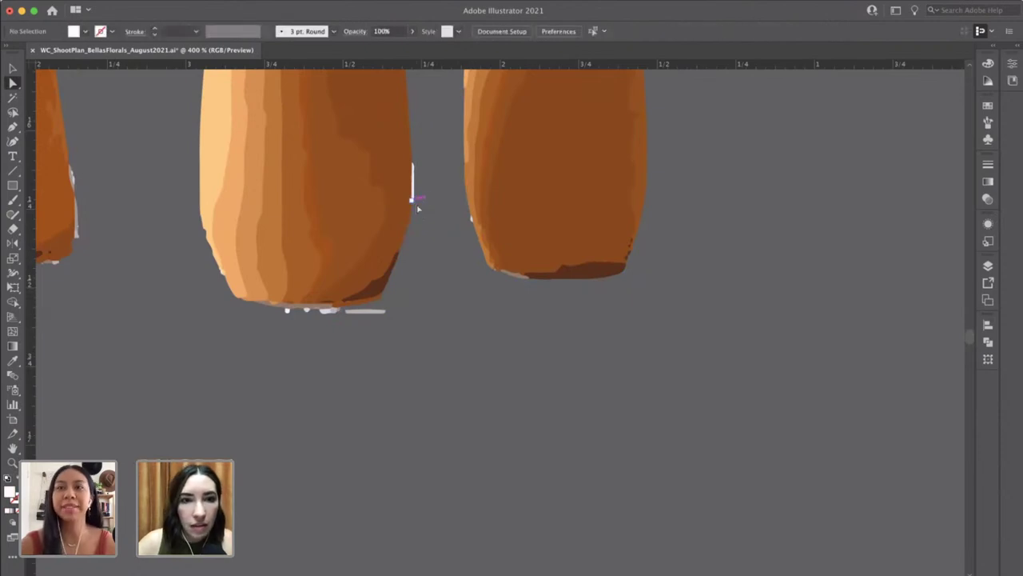
{"action": "left_click", "coordinate": [415, 189]}
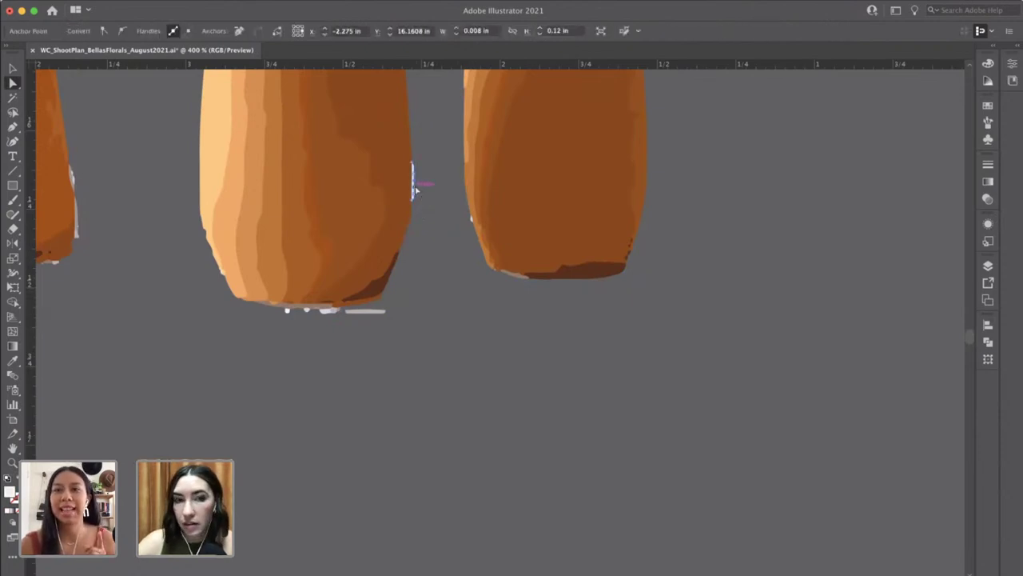
{"action": "left_click", "coordinate": [415, 189]}
{"action": "left_click_drag", "start_coordinate": [365, 310], "coordinate": [328, 313]}
{"action": "key", "text": "ctrl+shift+a"}
{"action": "key", "text": "z"}
{"action": "left_click", "coordinate": [328, 312], "text": "alt"}
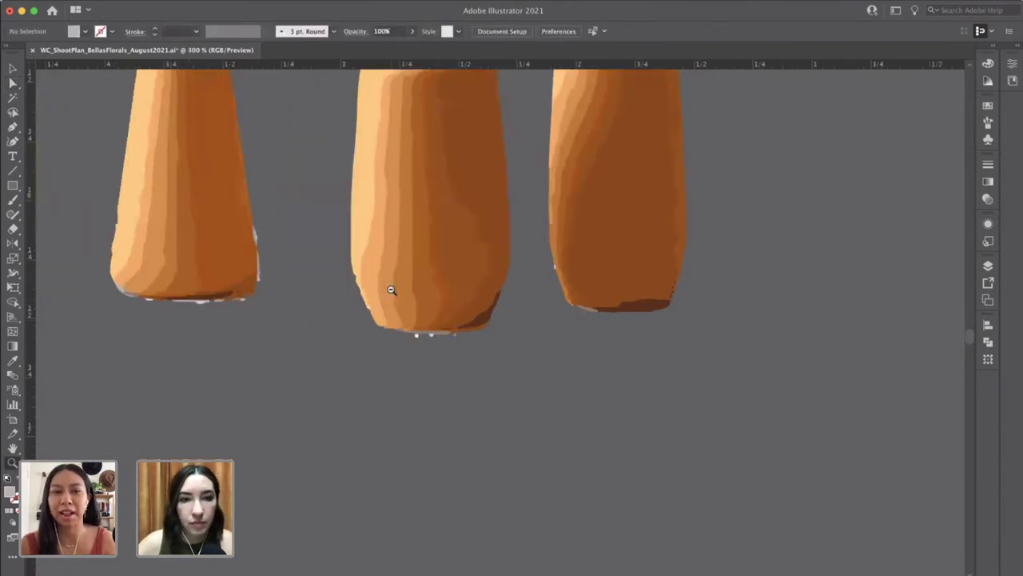
{"action": "left_click", "coordinate": [392, 288], "text": "alt"}
Zoom in on the three vases and nudge the vase group slightly to the right.
{"action": "left_click", "coordinate": [495, 289], "text": "alt"}
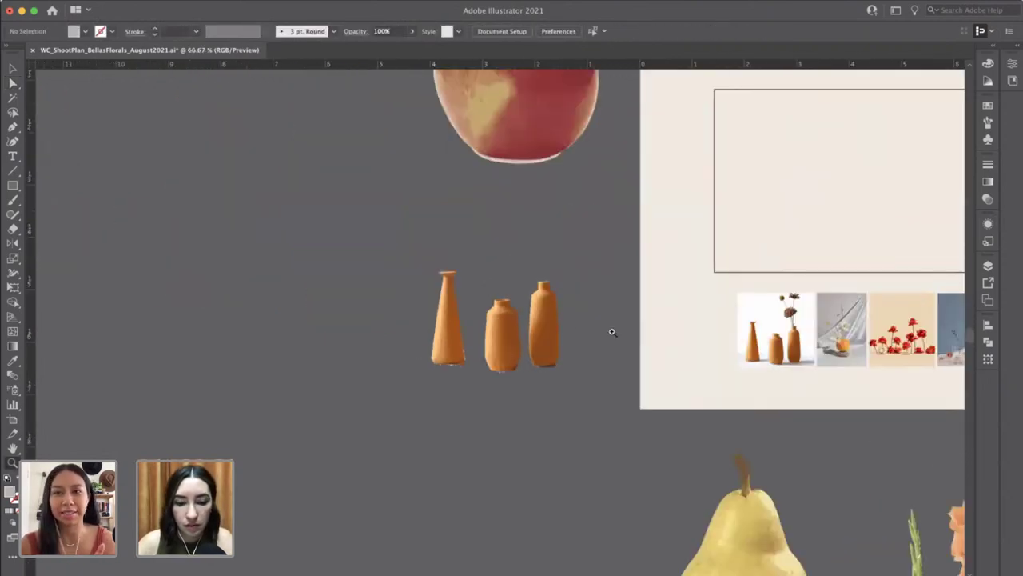
{"action": "left_click_drag", "start_coordinate": [587, 326], "coordinate": [453, 309]}
{"action": "left_click", "coordinate": [370, 315]}
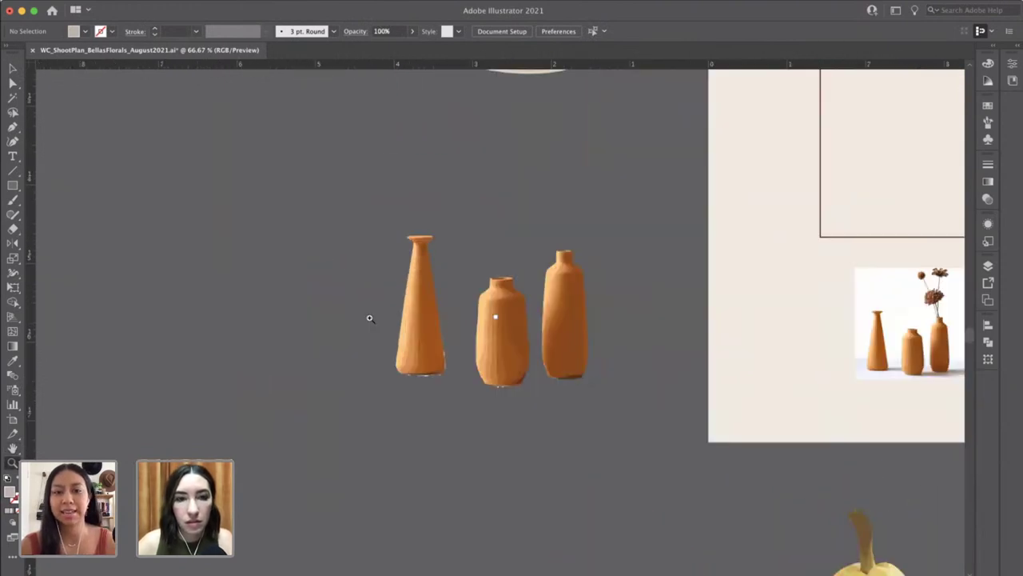
{"action": "left_click", "coordinate": [513, 334]}
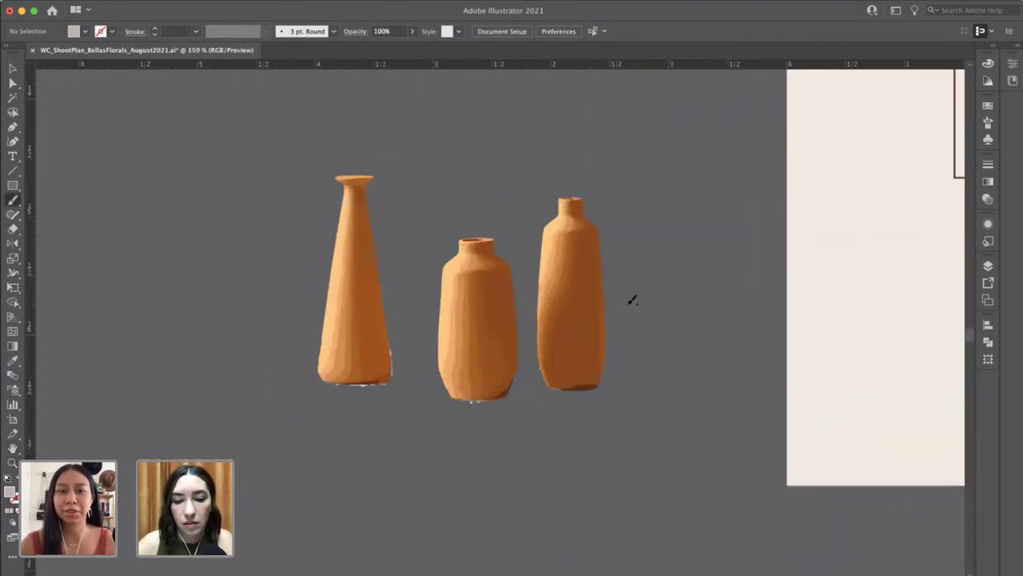
{"action": "key", "text": "v"}
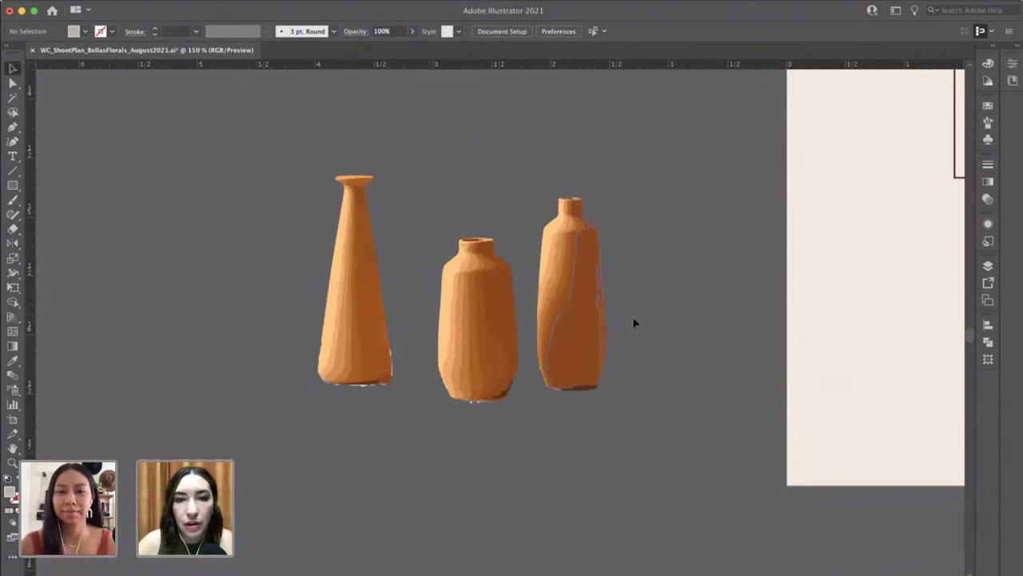
{"action": "left_click_drag", "start_coordinate": [559, 319], "coordinate": [608, 323]}
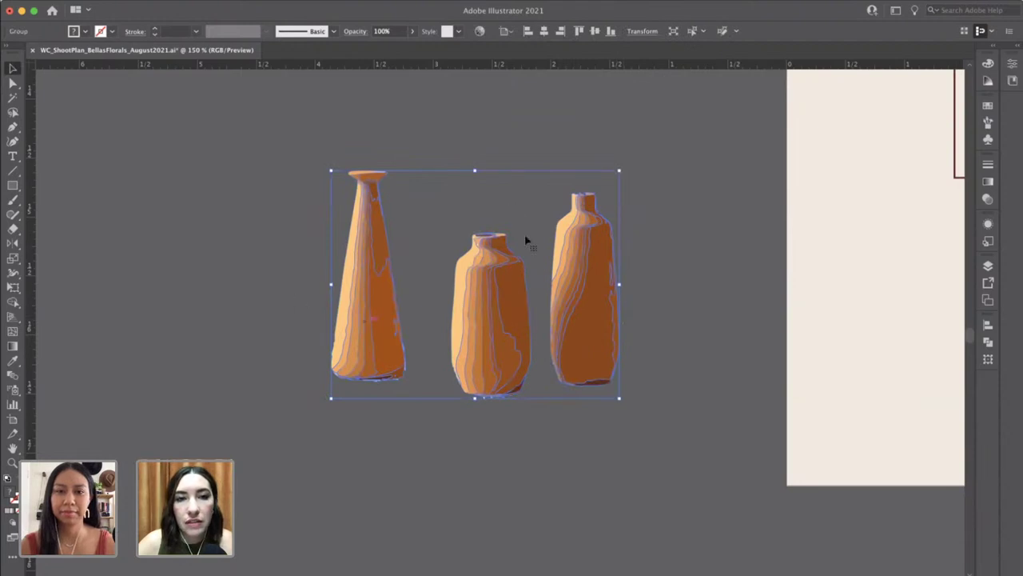
Reselect the vase group and bring up the Object menu's Ungroup command.
{"action": "left_click", "coordinate": [663, 352]}
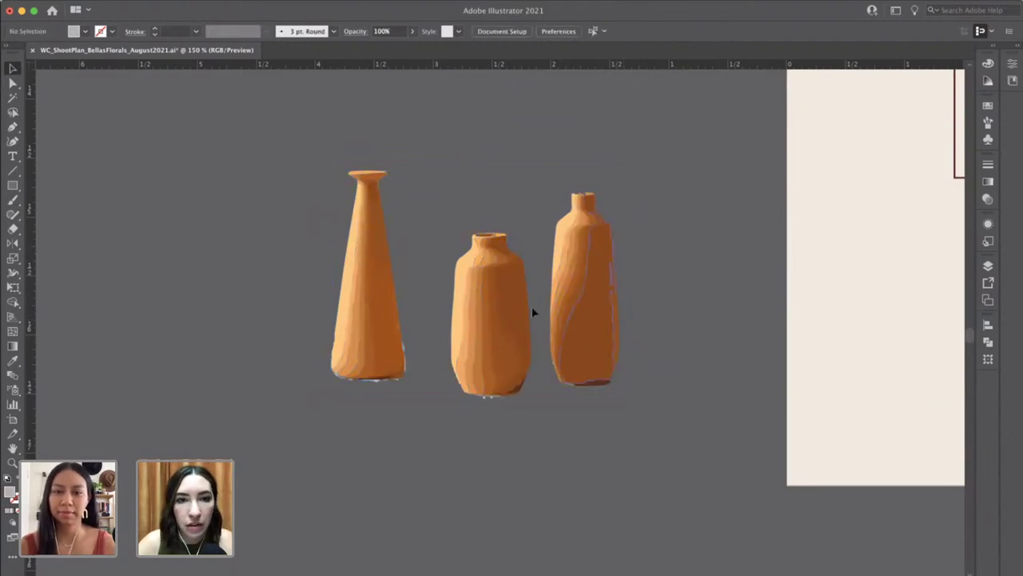
{"action": "left_click", "coordinate": [514, 348]}
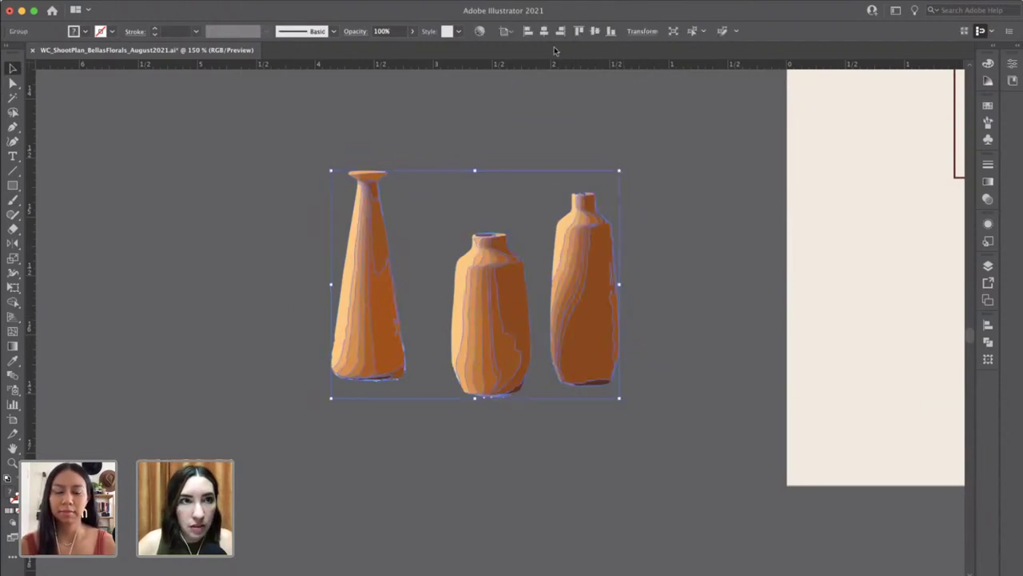
{"action": "left_click", "coordinate": [155, 2]}
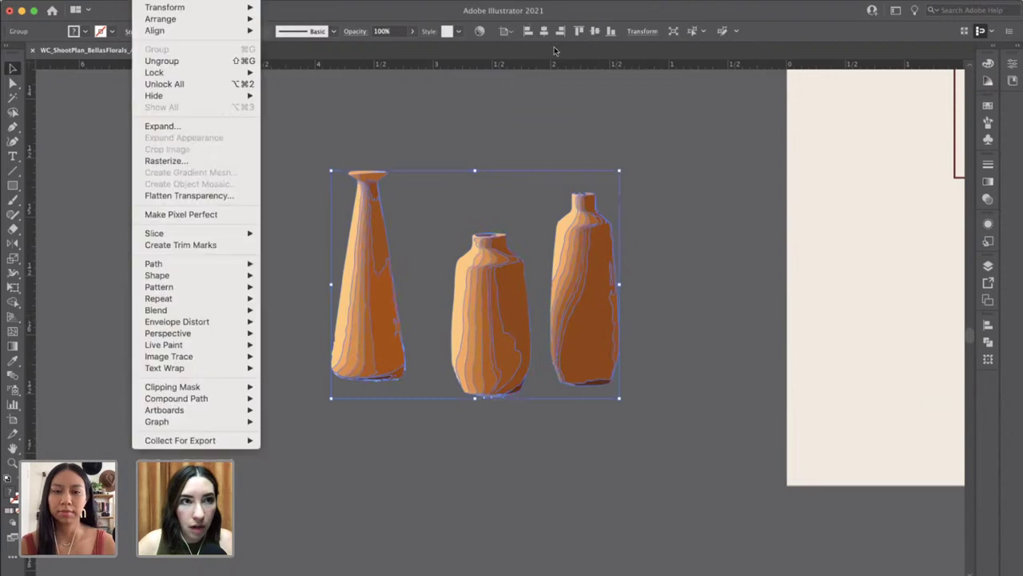
Ungroup the three vases into separate objects and select pieces of the tall left vase.
{"action": "left_click", "coordinate": [162, 61]}
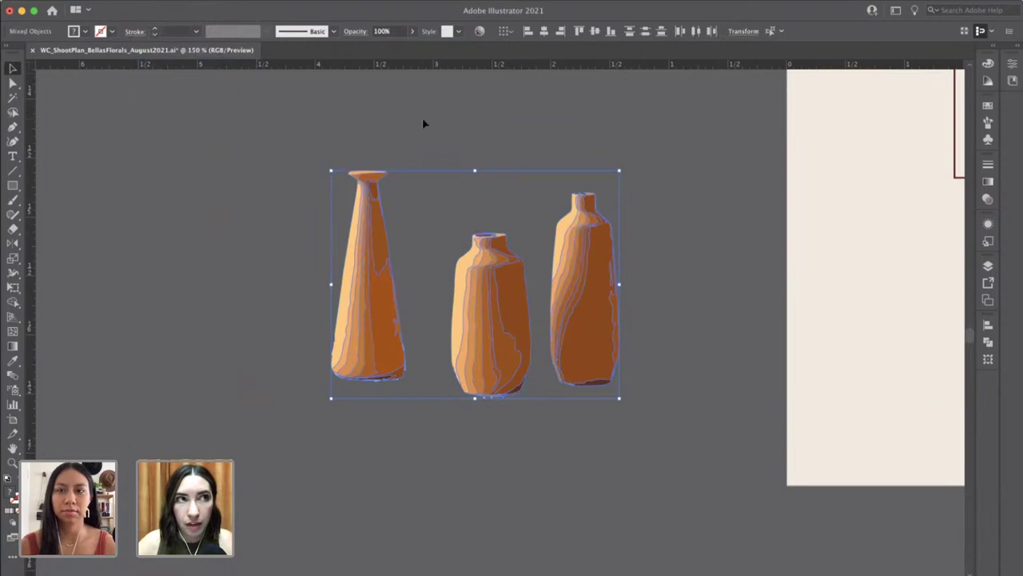
{"action": "left_click", "coordinate": [417, 123]}
{"action": "left_click", "coordinate": [386, 241]}
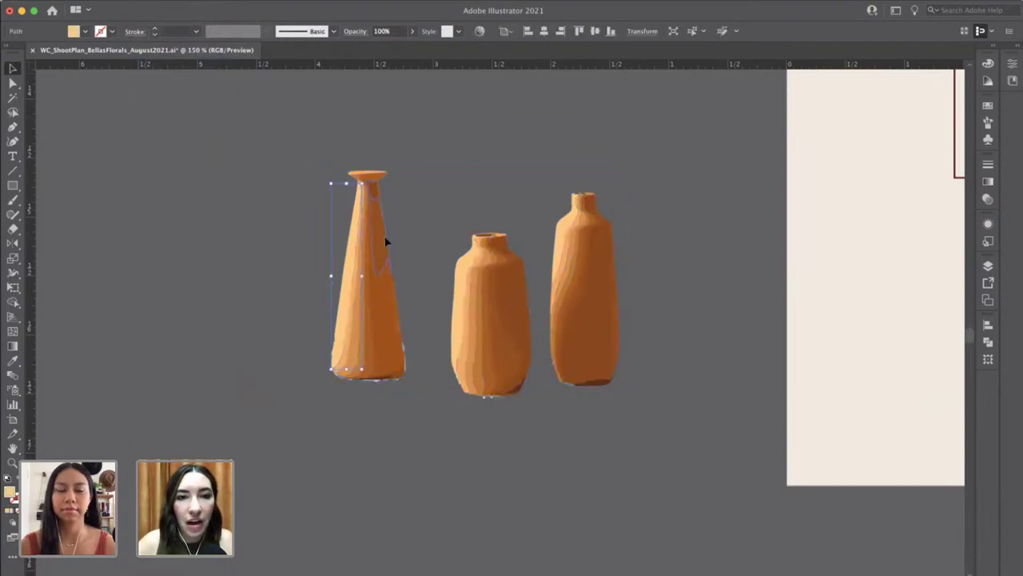
{"action": "left_click", "coordinate": [387, 242]}
{"action": "left_click", "coordinate": [479, 274]}
{"action": "key", "text": "super+z"}
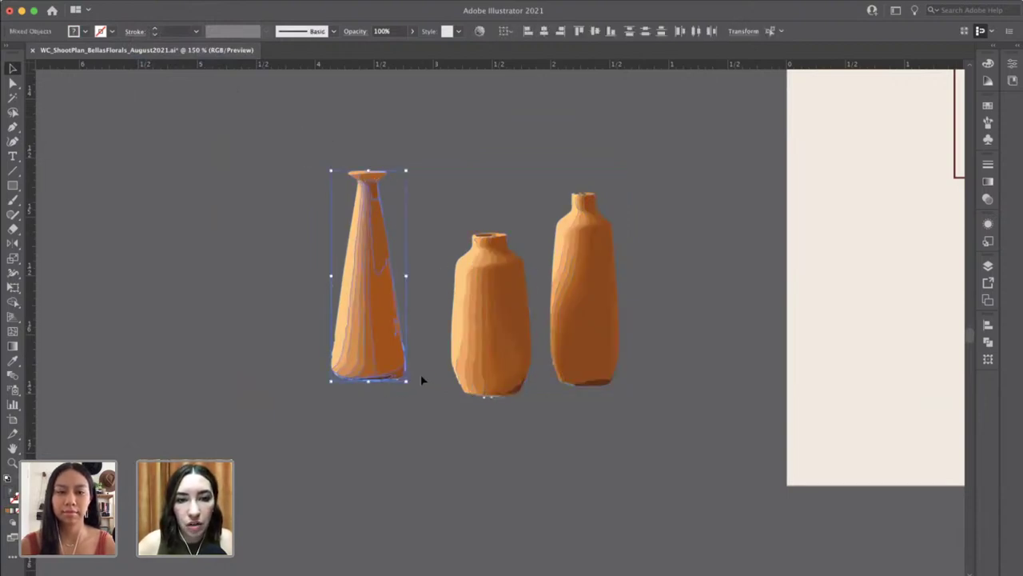
{"action": "key", "text": "super+shift+z"}
{"action": "key", "text": "super+z"}
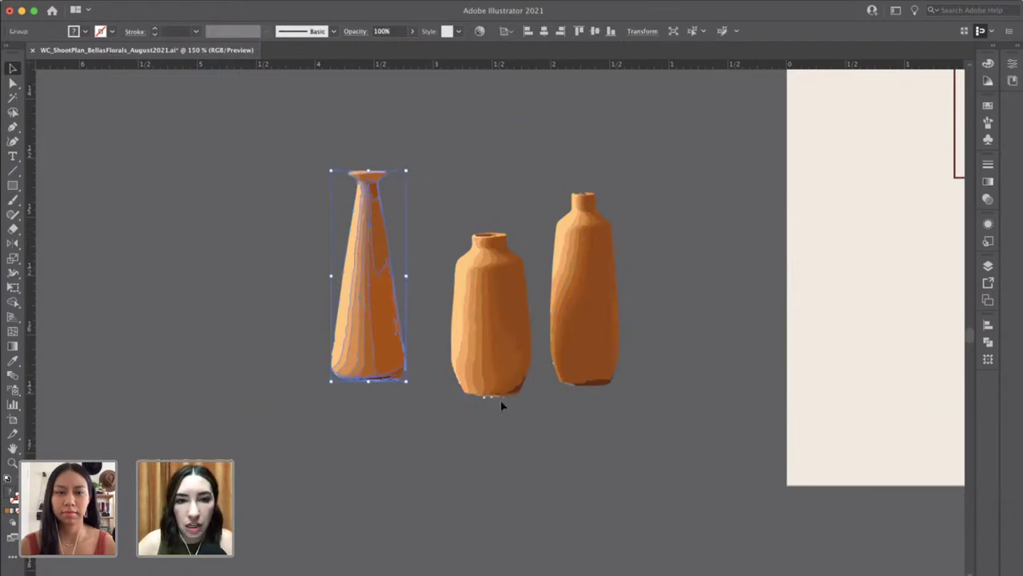
Move the right vase further right and raise the middle vase between the others.
{"action": "left_click", "coordinate": [532, 400]}
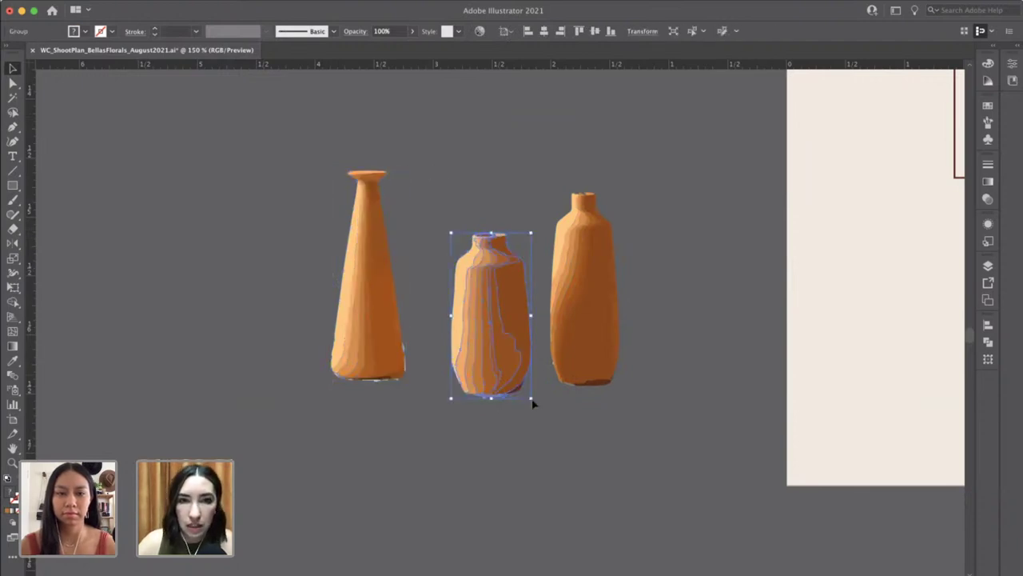
{"action": "key", "text": "alt+super+bracketright"}
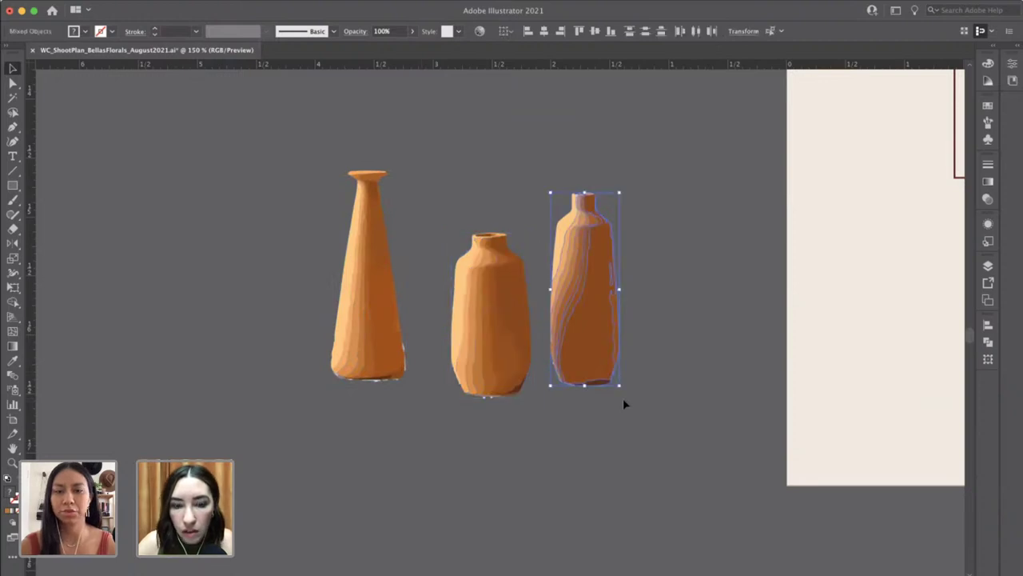
{"action": "left_click", "coordinate": [623, 398]}
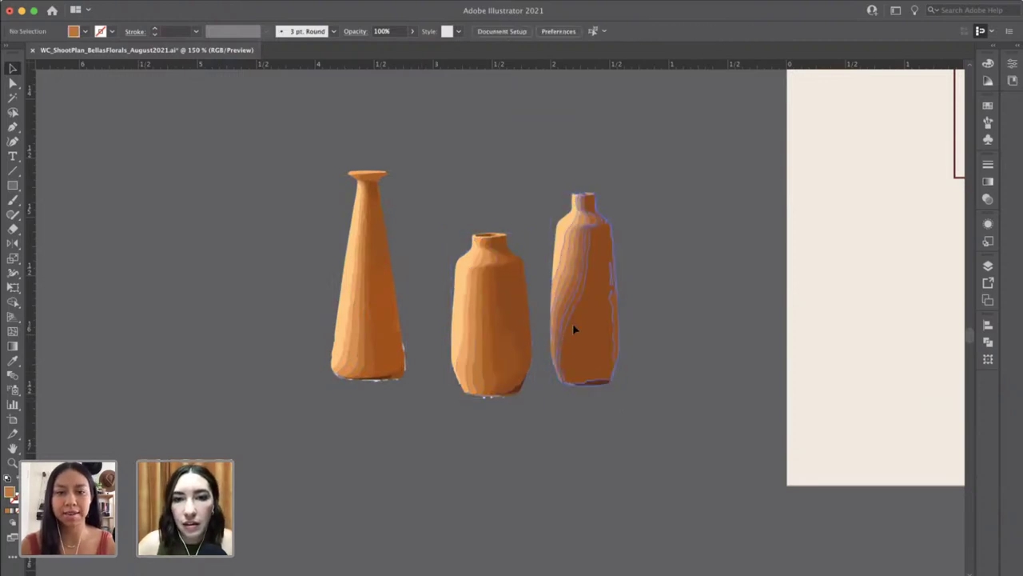
{"action": "left_click_drag", "start_coordinate": [573, 327], "coordinate": [651, 304]}
{"action": "left_click_drag", "start_coordinate": [472, 349], "coordinate": [513, 295]}
{"action": "left_click", "coordinate": [541, 409]}
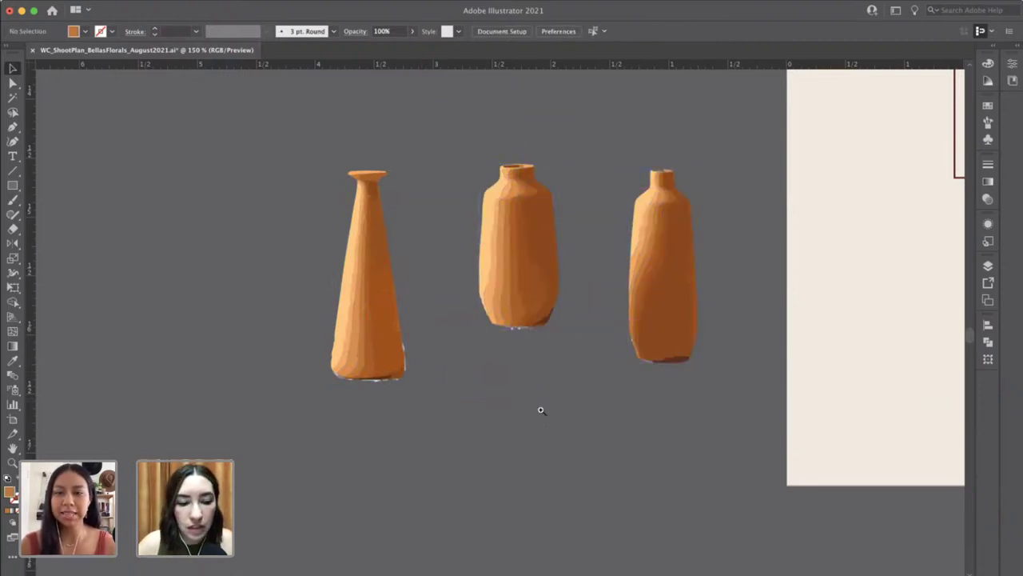
{"action": "key", "text": "super+minus"}
{"action": "key", "text": "super+minus"}
{"action": "key", "text": "super+minus"}
{"action": "key", "text": "super+minus"}
{"action": "key", "text": "super+minus"}
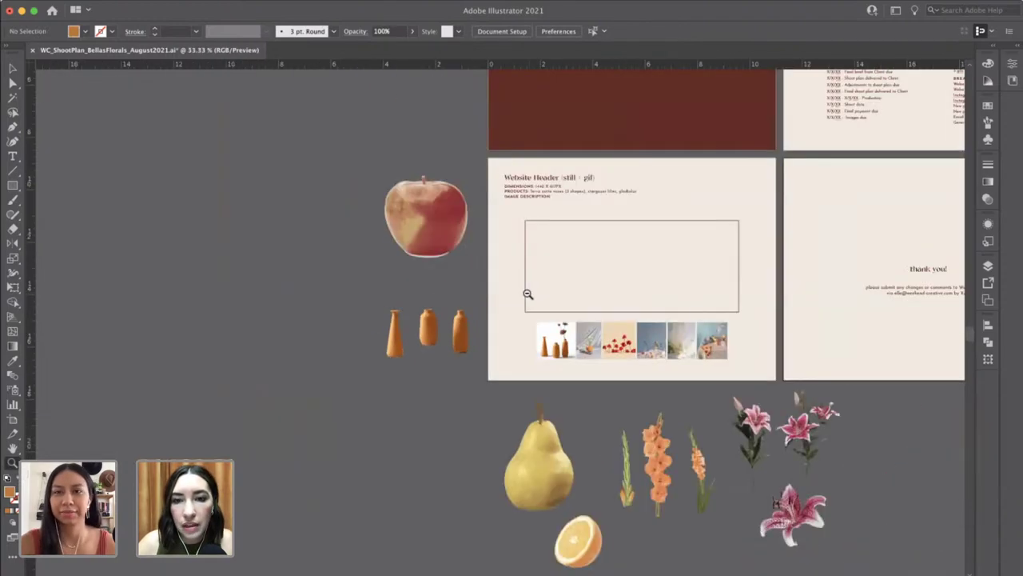
Zoom in and scroll to centre the empty Website Header frame.
{"action": "key", "text": "super+equal"}
{"action": "left_click", "coordinate": [480, 315]}
{"action": "left_click", "coordinate": [504, 347]}
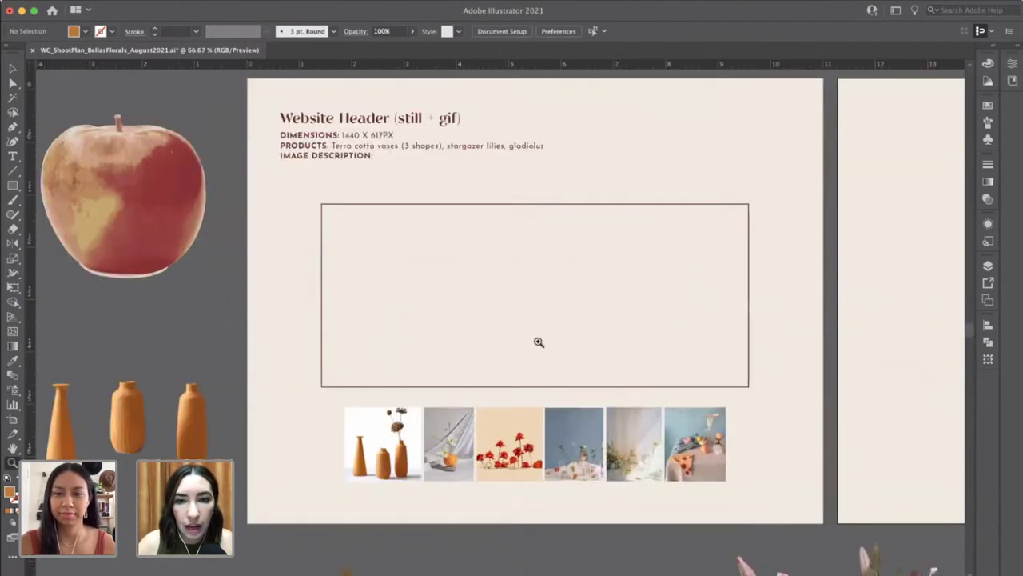
{"action": "scroll", "coordinate": [526, 342], "scroll_direction": "down", "scroll_amount": 10}
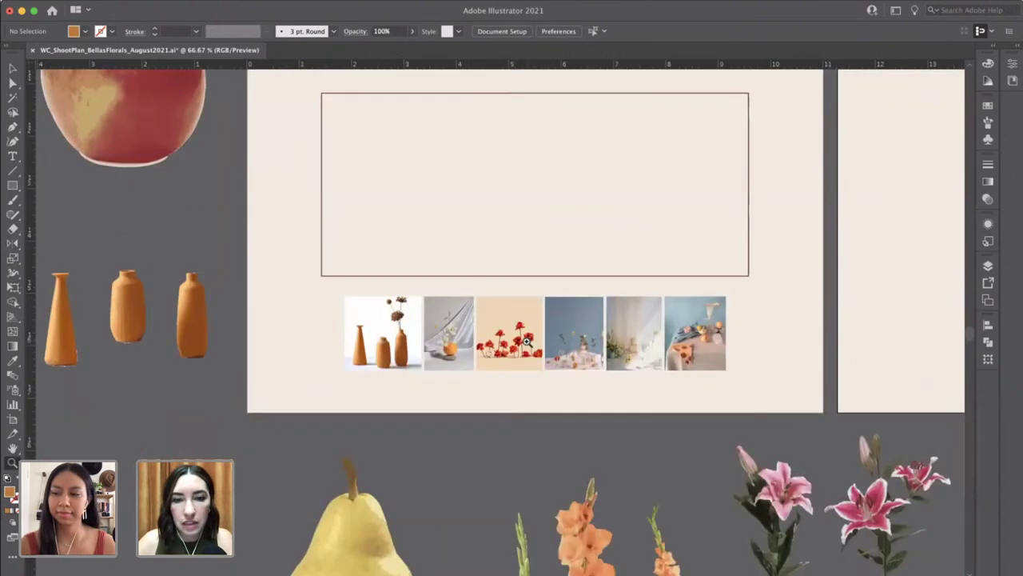
{"action": "scroll", "coordinate": [512, 340], "scroll_direction": "right", "scroll_amount": 5}
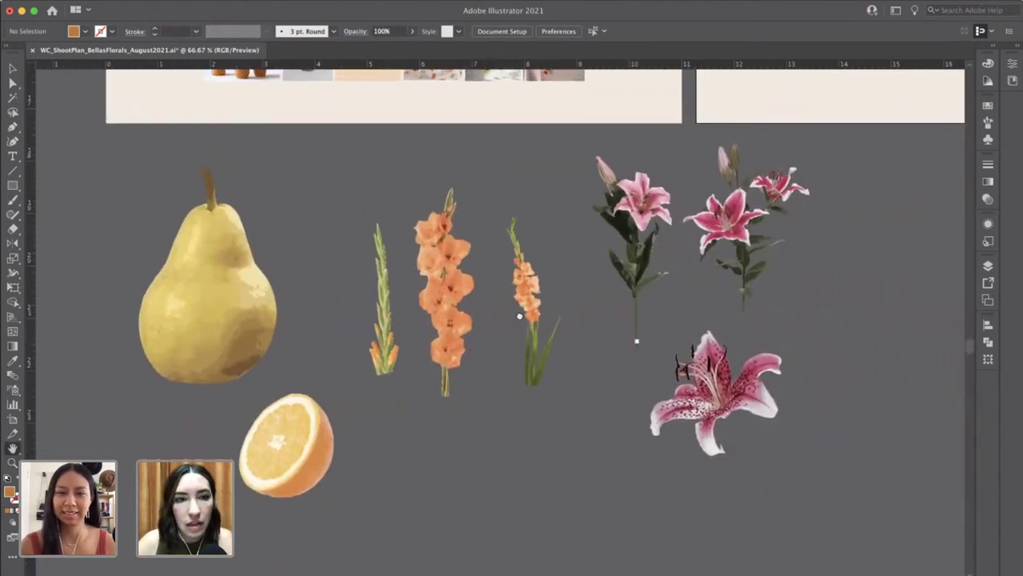
{"action": "scroll", "coordinate": [519, 316], "scroll_direction": "left", "scroll_amount": 2}
{"action": "scroll", "coordinate": [519, 316], "scroll_direction": "up", "scroll_amount": 10}
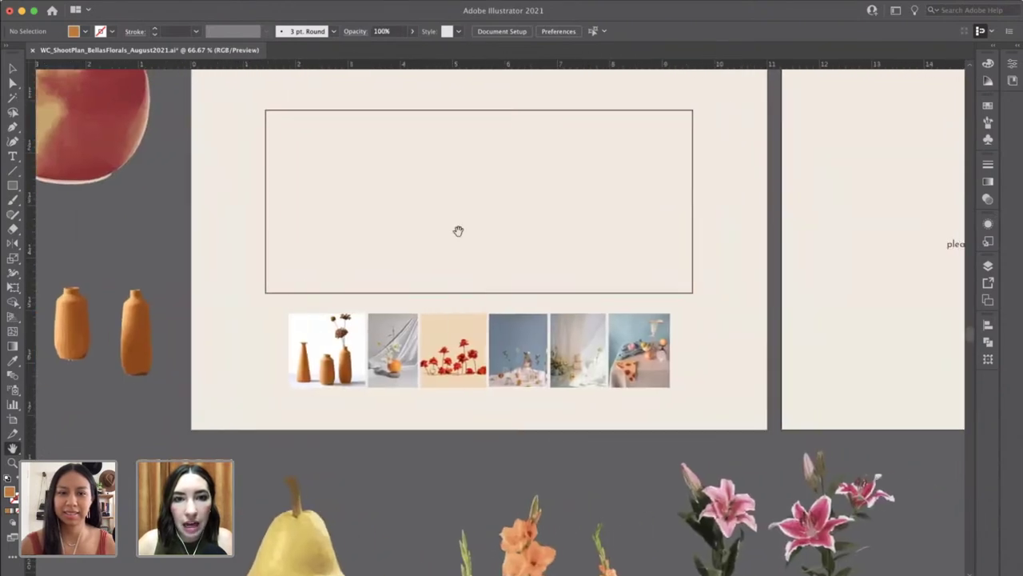
{"action": "scroll", "coordinate": [520, 263], "scroll_direction": "up", "scroll_amount": 2}
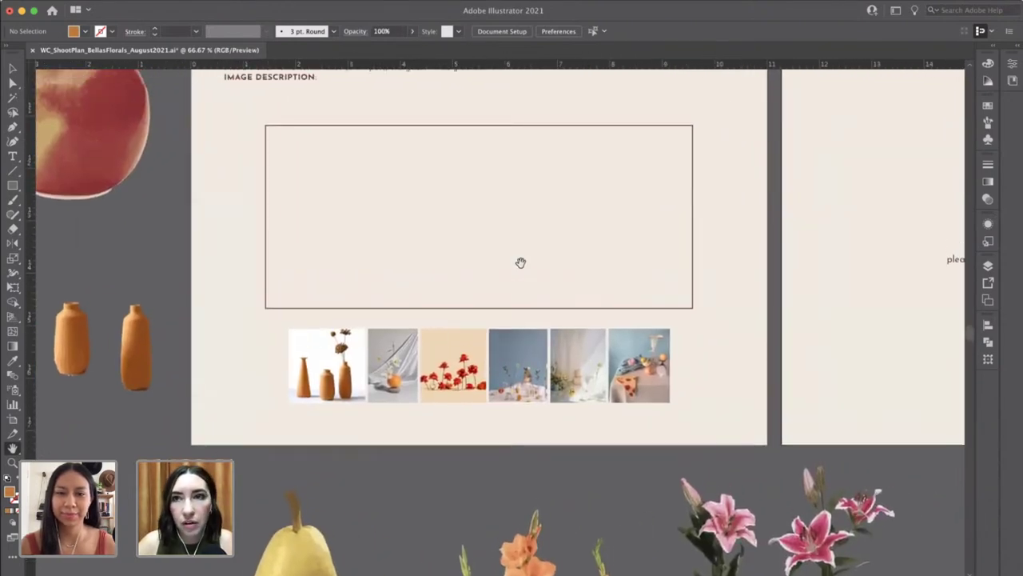
{"action": "scroll", "coordinate": [519, 262], "scroll_direction": "up", "scroll_amount": 1}
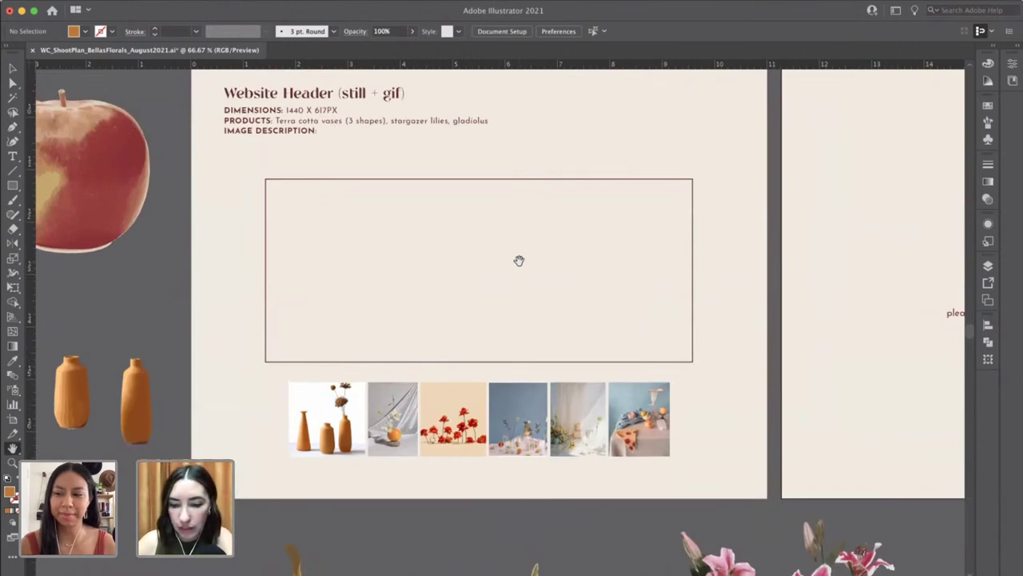
Draw a horizontal Pen line past both frame edges and eyedropper the frame's outline style.
{"action": "key", "text": "p"}
{"action": "left_click", "coordinate": [253, 294]}
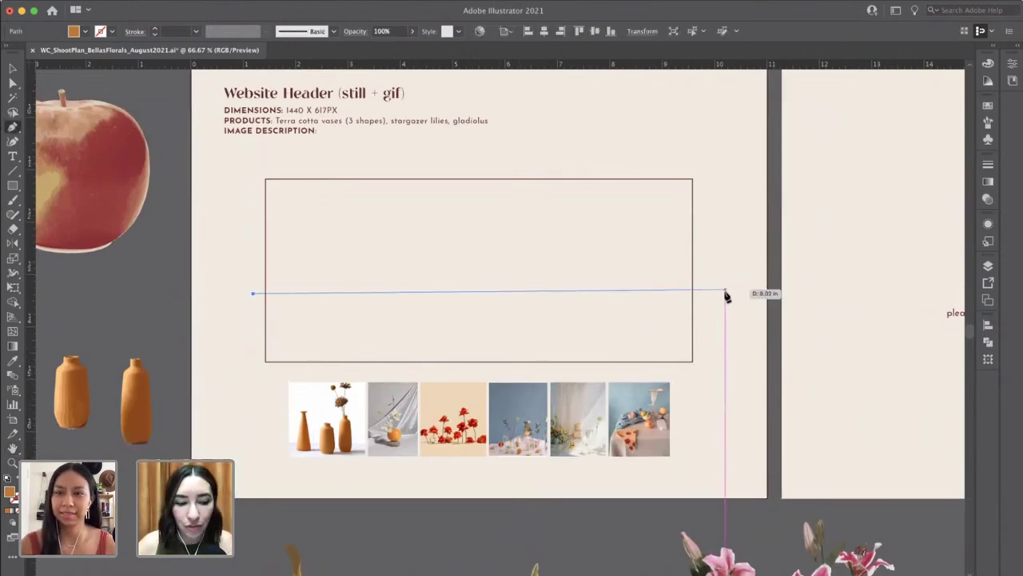
{"action": "left_click", "coordinate": [706, 293]}
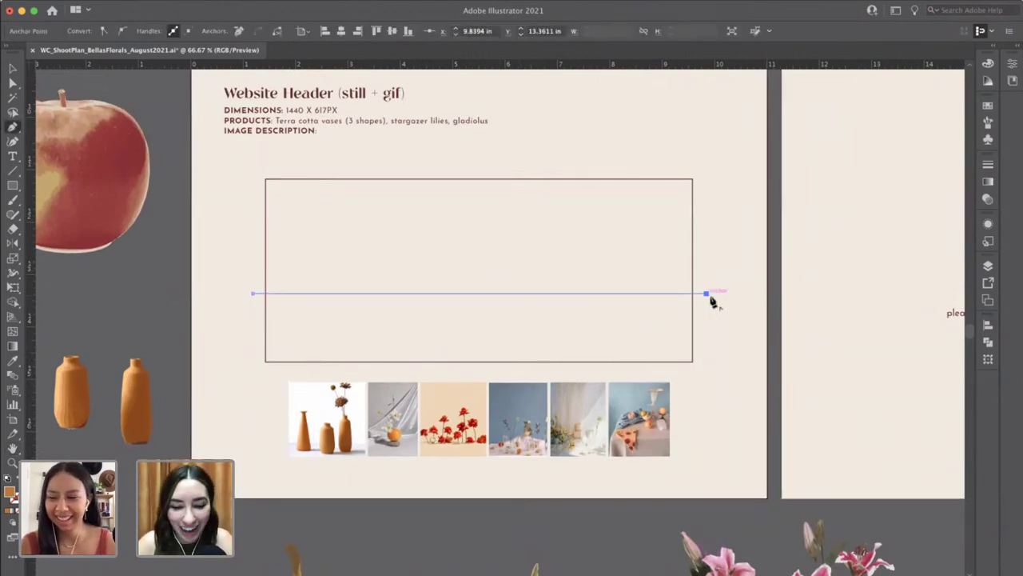
{"action": "key", "text": "i"}
{"action": "left_click", "coordinate": [694, 210]}
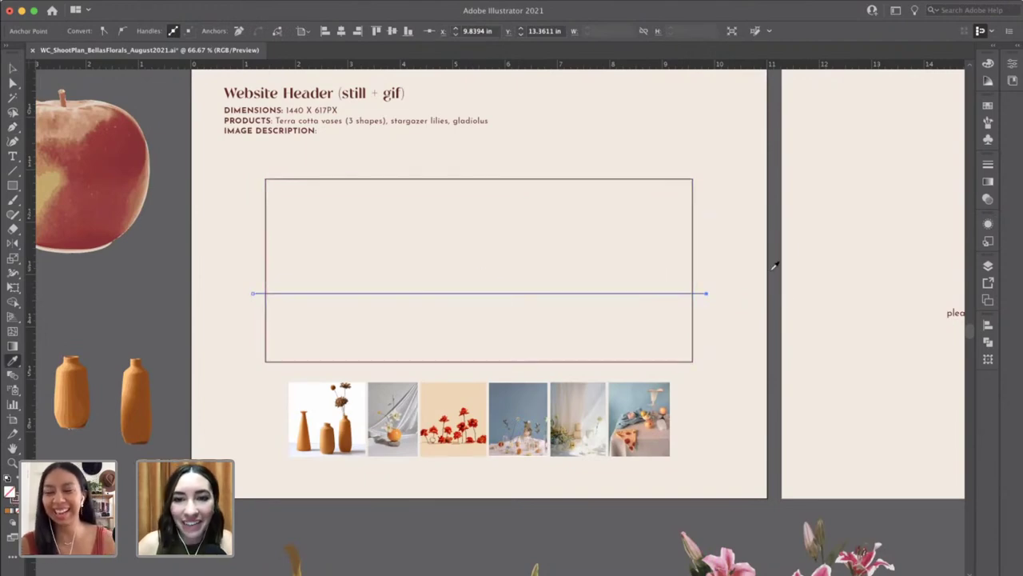
{"action": "key", "text": "v"}
{"action": "left_click", "coordinate": [502, 274]}
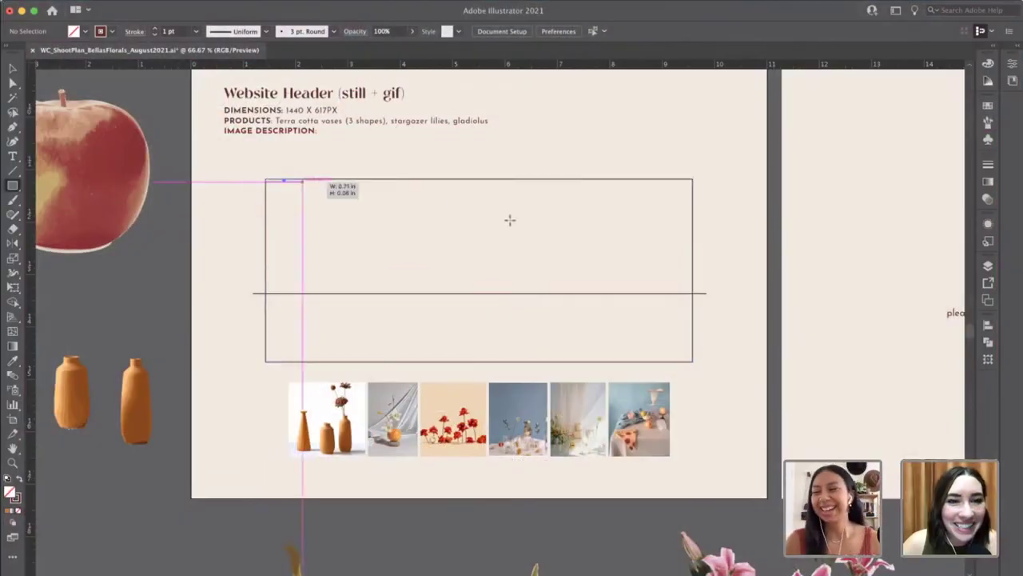
Draw a rectangle about 8.17 by 2.19 in from the frame's top edge down to the line.
{"action": "left_click_drag", "start_coordinate": [302, 182], "coordinate": [692, 292]}
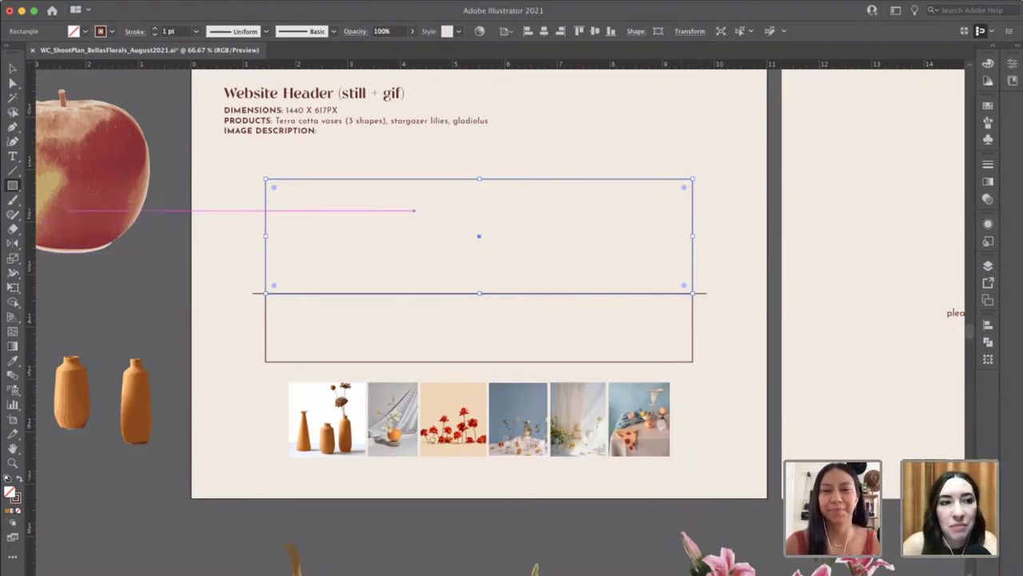
Sample the Overview palette's off-white swatch as the new rectangle's fill, with no stroke.
{"action": "left_click", "coordinate": [13, 185]}
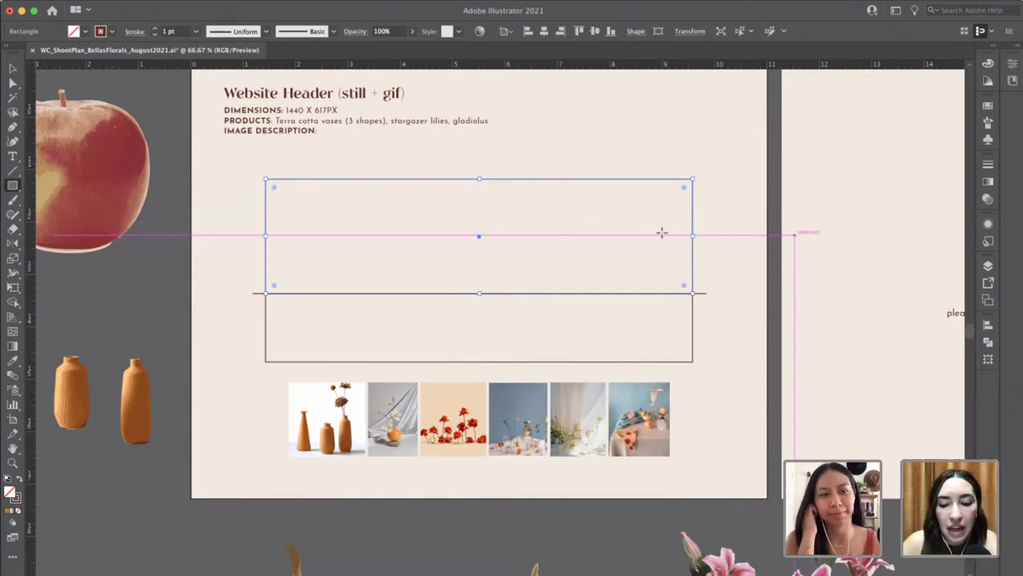
{"action": "key", "text": "i"}
{"action": "scroll", "coordinate": [787, 329], "scroll_direction": "up", "scroll_amount": 10}
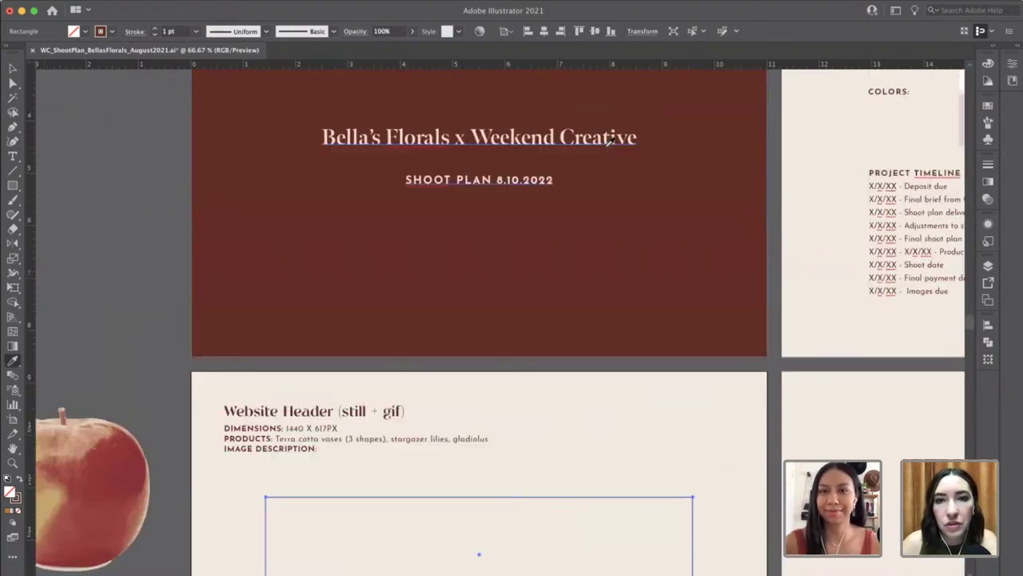
{"action": "scroll", "coordinate": [787, 328], "scroll_direction": "right", "scroll_amount": 10}
{"action": "scroll", "coordinate": [573, 333], "scroll_direction": "down", "scroll_amount": 4}
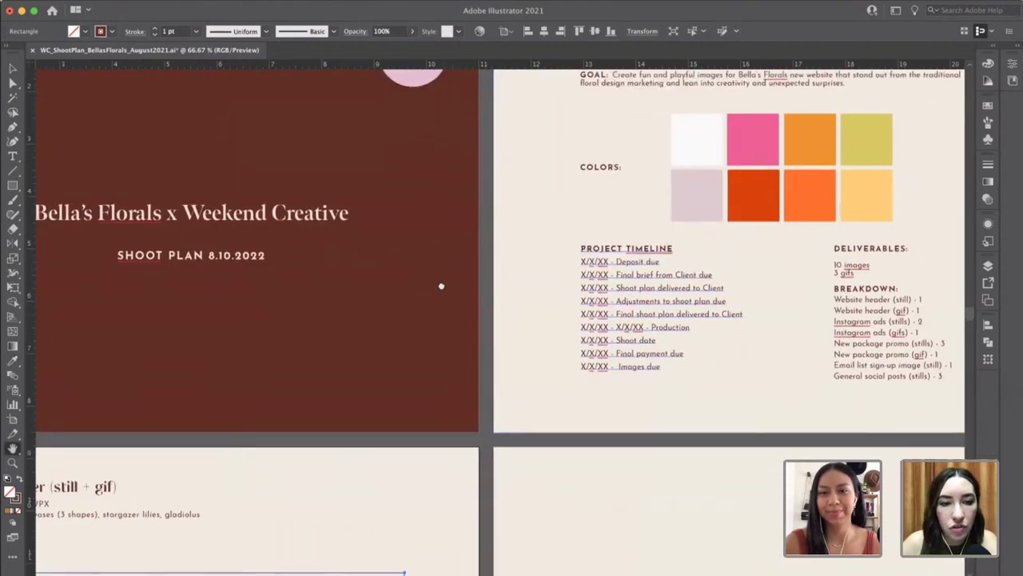
{"action": "key", "text": "h"}
{"action": "key", "text": "v"}
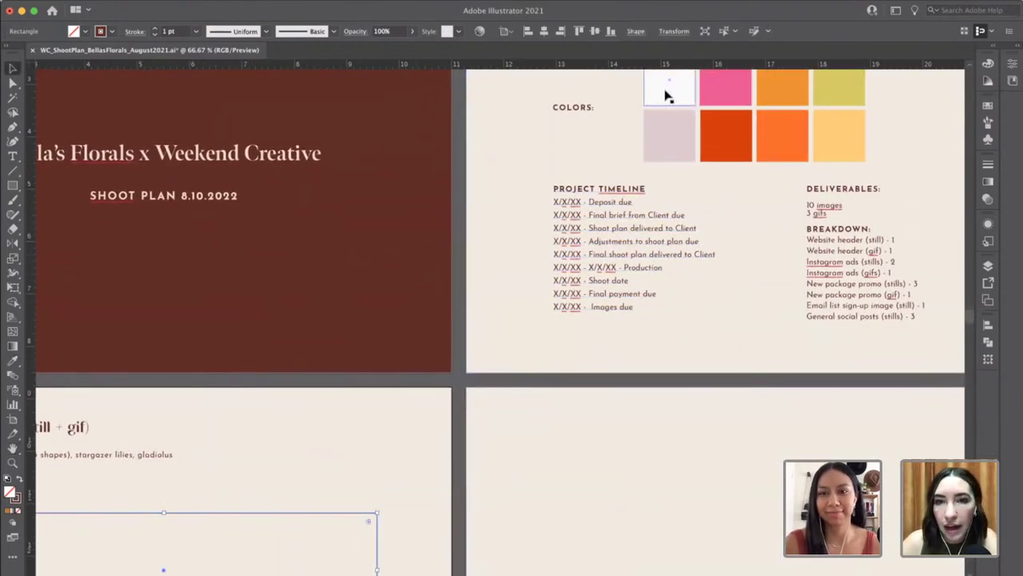
{"action": "key", "text": "i"}
{"action": "left_click", "coordinate": [668, 96]}
Extend the white rectangle's bottom edge slightly below the horizontal line.
{"action": "key", "text": "h"}
{"action": "scroll", "coordinate": [533, 380], "scroll_direction": "down", "scroll_amount": 2}
{"action": "scroll", "coordinate": [533, 379], "scroll_direction": "left", "scroll_amount": 4}
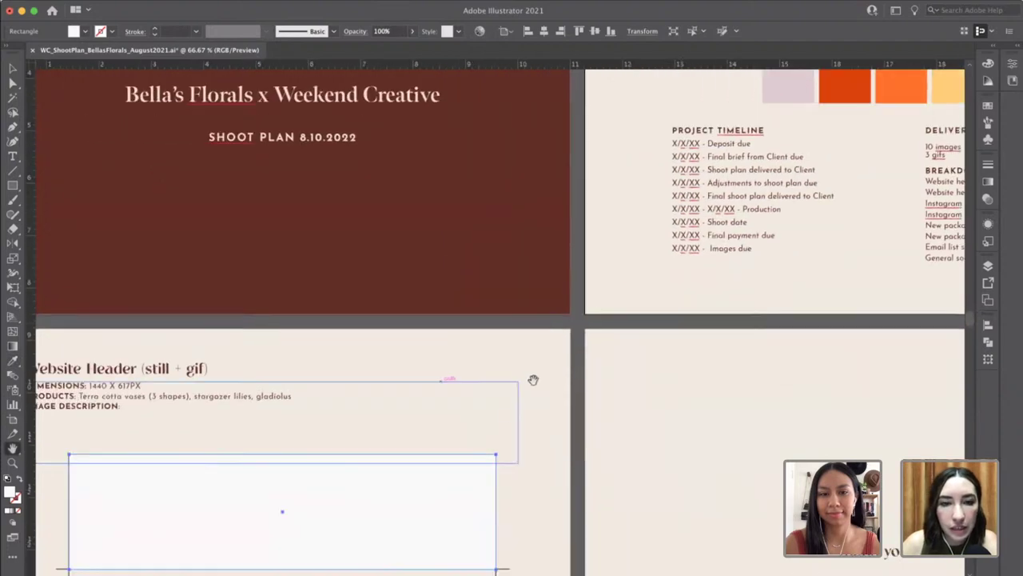
{"action": "scroll", "coordinate": [533, 380], "scroll_direction": "down", "scroll_amount": 6}
{"action": "scroll", "coordinate": [533, 380], "scroll_direction": "left", "scroll_amount": 3}
{"action": "key", "text": "v"}
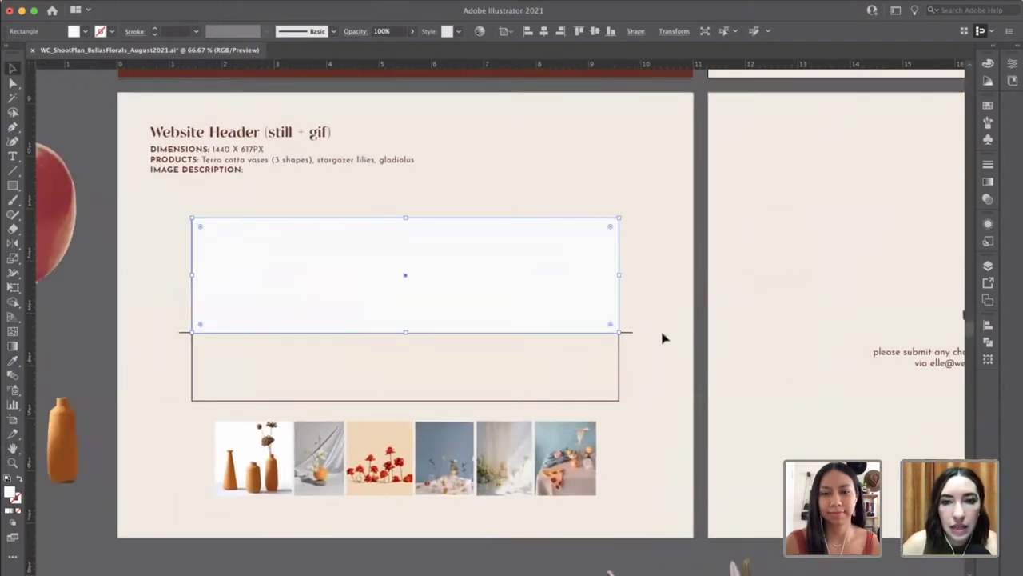
{"action": "left_click", "coordinate": [662, 338]}
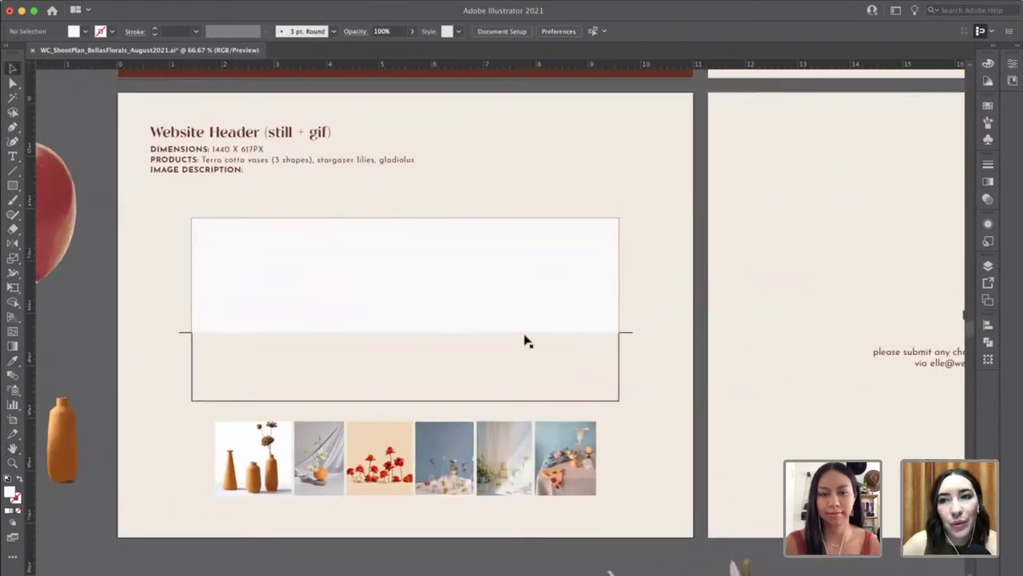
{"action": "left_click", "coordinate": [471, 331]}
{"action": "left_click_drag", "start_coordinate": [406, 333], "coordinate": [407, 342]}
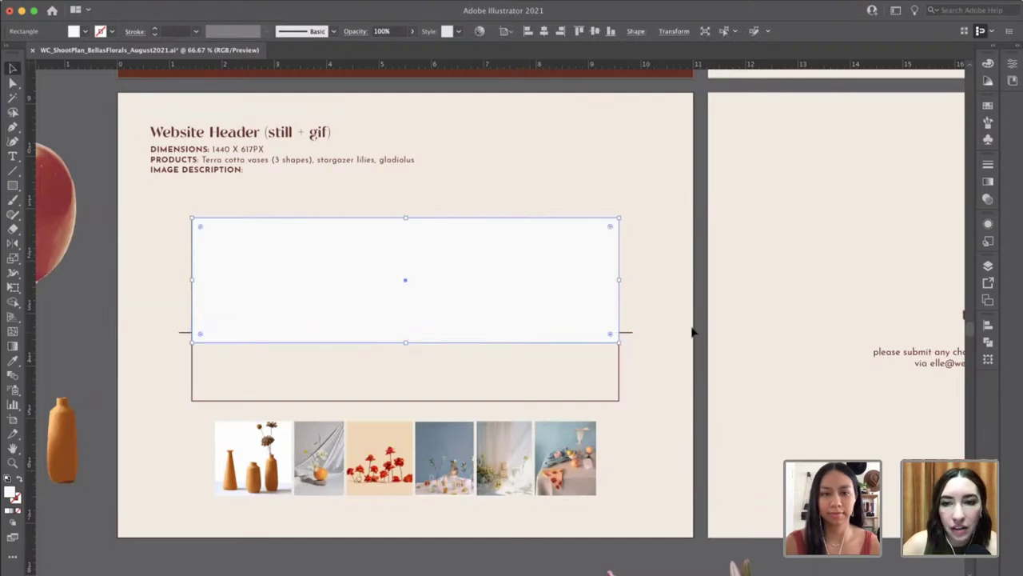
{"action": "left_click", "coordinate": [698, 330]}
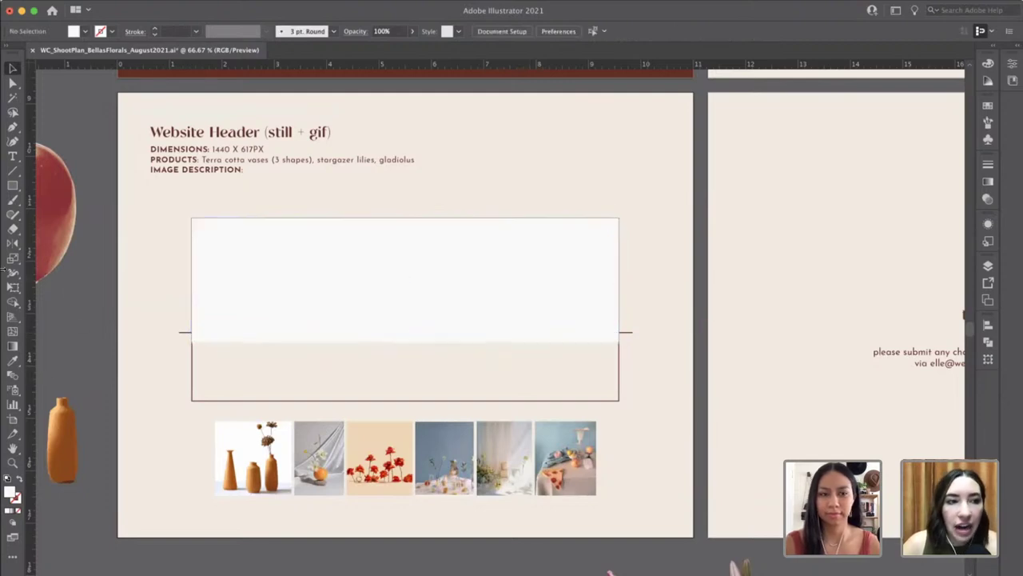
Paint a tall vase outline with the Paintbrush and fill it E5E5E5 grey with no stroke.
{"action": "left_click", "coordinate": [13, 199]}
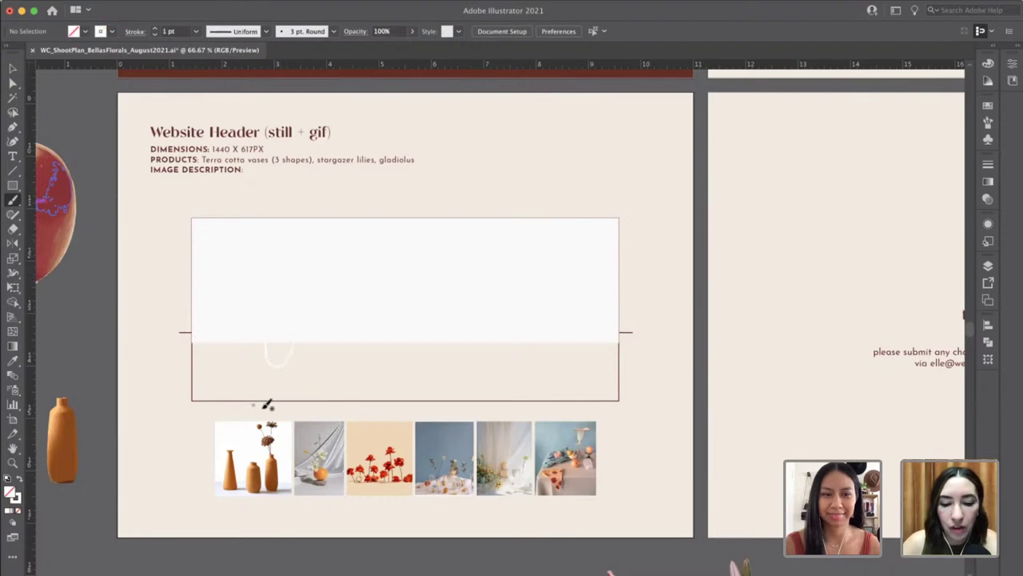
{"action": "key", "text": "v"}
{"action": "left_click", "coordinate": [281, 366]}
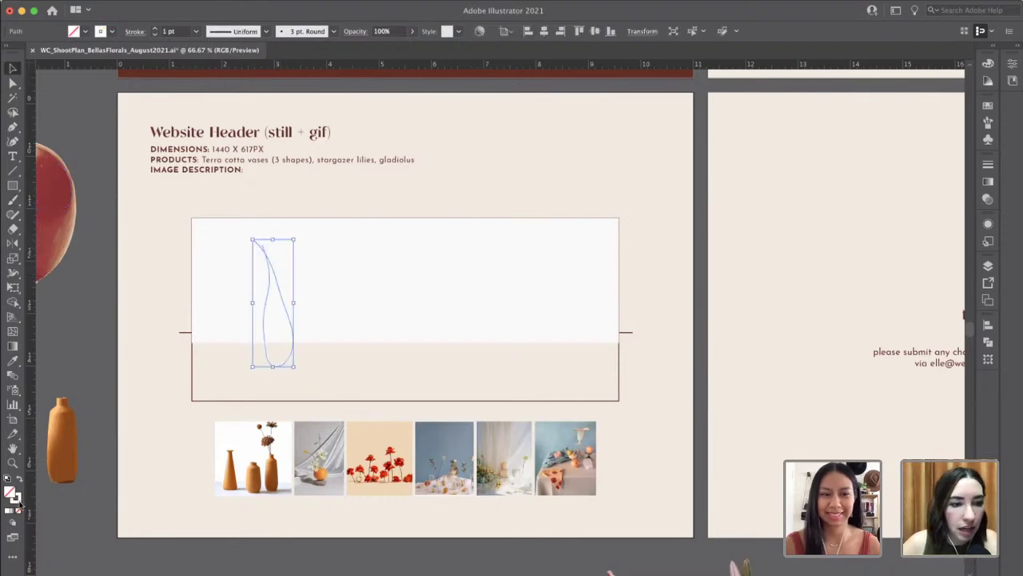
{"action": "left_click", "coordinate": [22, 480]}
{"action": "double_click", "coordinate": [10, 491]}
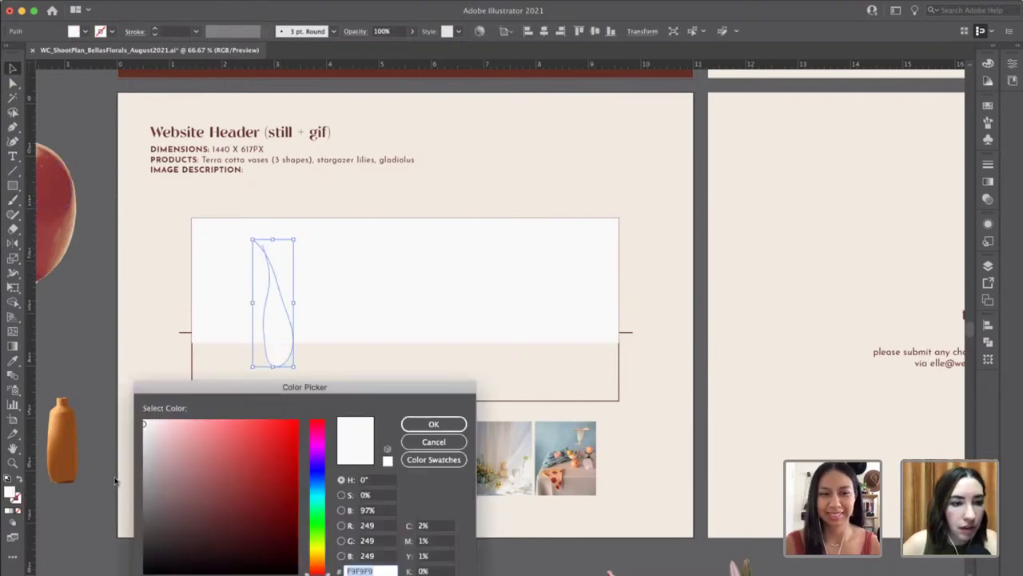
{"action": "left_click", "coordinate": [237, 452]}
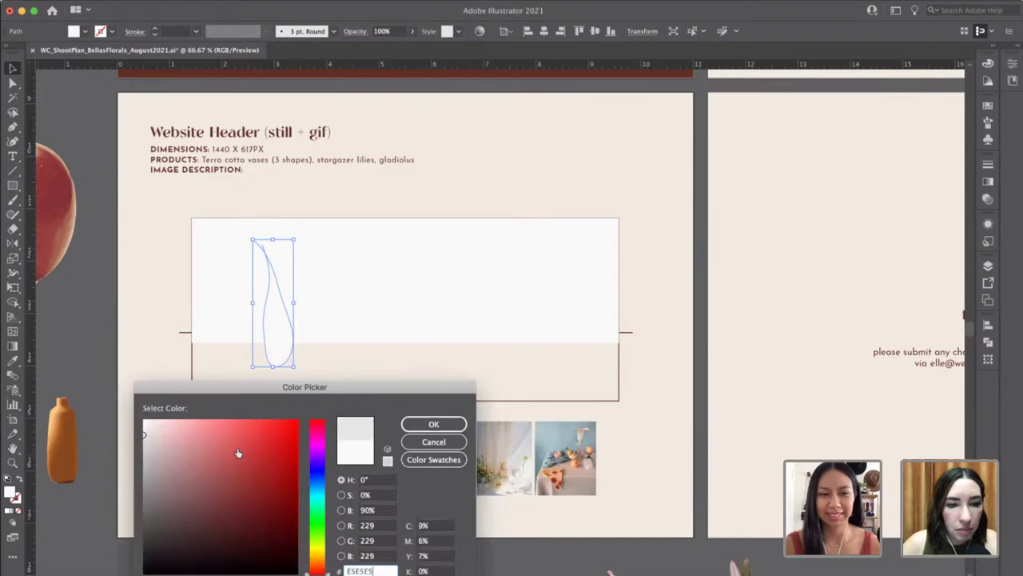
{"action": "left_click", "coordinate": [449, 428]}
{"action": "left_click", "coordinate": [548, 392]}
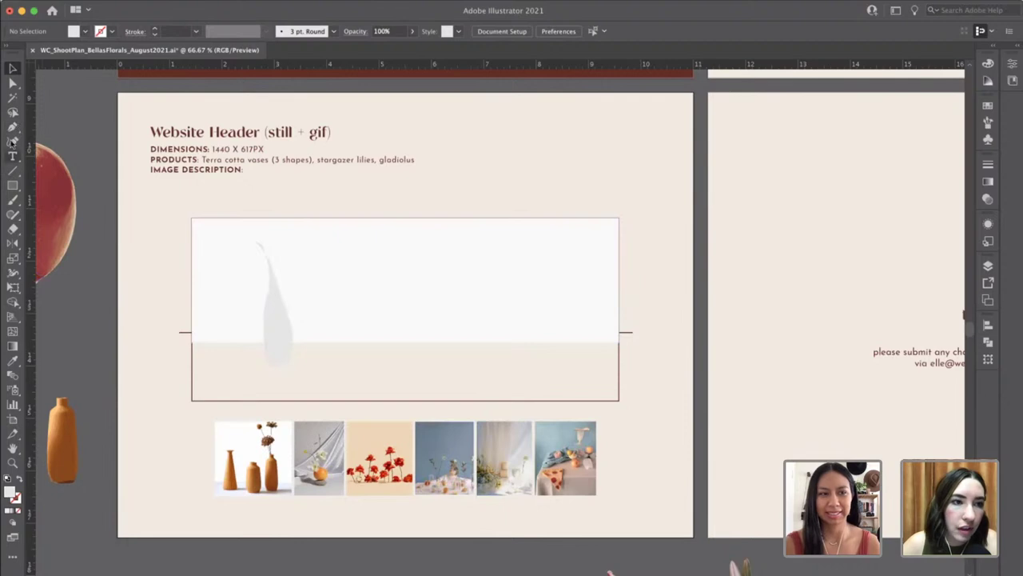
{"action": "left_click", "coordinate": [16, 201]}
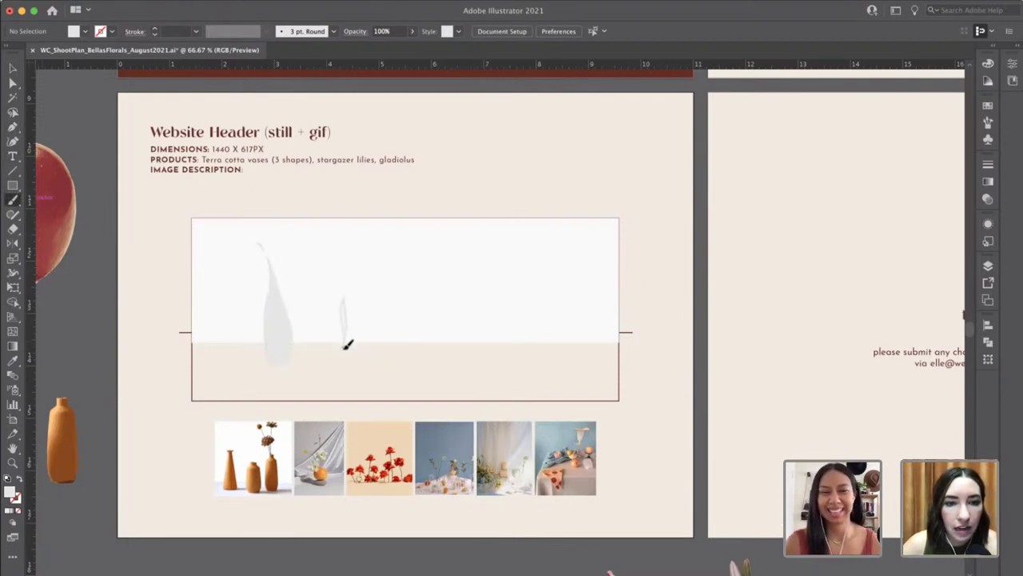
Paint two more leaf strokes, one beside the grey vase and one on the header's right.
{"action": "key", "text": "shift+x"}
{"action": "mouse_move", "coordinate": [411, 342]}
{"action": "left_mouse_down"}
{"action": "mouse_move", "coordinate": [417, 279]}
{"action": "mouse_move", "coordinate": [456, 213]}
{"action": "mouse_move", "coordinate": [453, 249]}
{"action": "mouse_move", "coordinate": [423, 289]}
{"action": "mouse_move", "coordinate": [411, 350]}
{"action": "mouse_move", "coordinate": [479, 318]}
{"action": "left_mouse_up"}
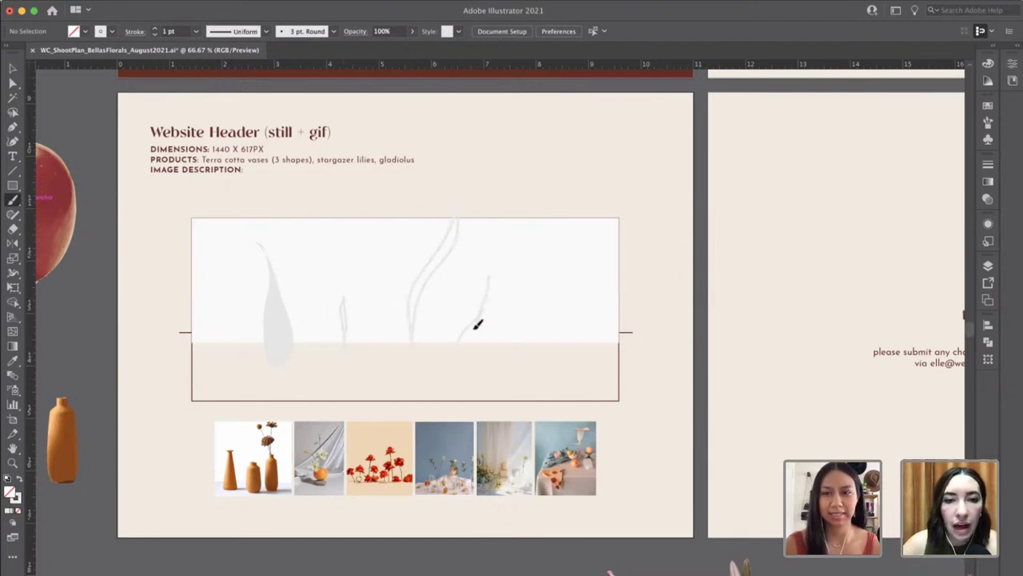
{"action": "mouse_move", "coordinate": [578, 332]}
{"action": "left_mouse_down"}
{"action": "mouse_move", "coordinate": [563, 279]}
{"action": "mouse_move", "coordinate": [561, 210]}
{"action": "left_mouse_up"}
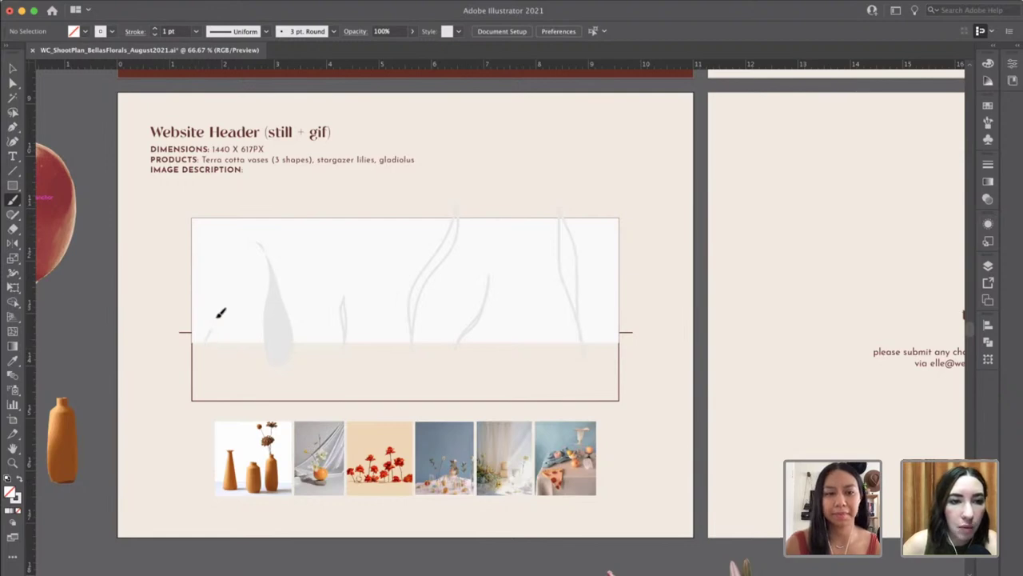
Select all five leaf strokes and turn them into light grey fills without outlines.
{"action": "key", "text": "v"}
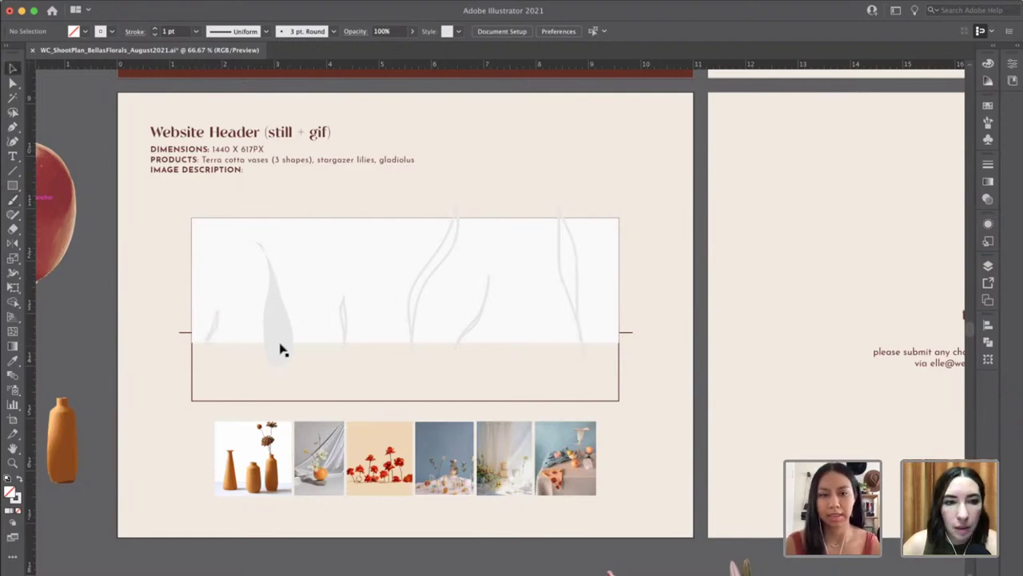
{"action": "left_click", "coordinate": [210, 327]}
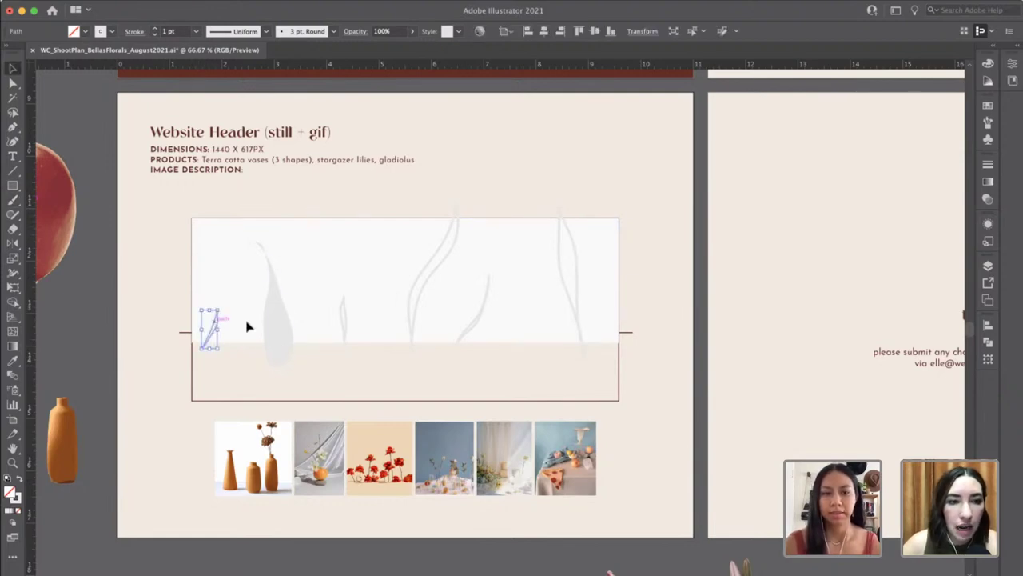
{"action": "left_click", "coordinate": [342, 328], "text": "shift"}
{"action": "left_click", "coordinate": [413, 328], "text": "shift"}
{"action": "left_click", "coordinate": [472, 331], "text": "shift"}
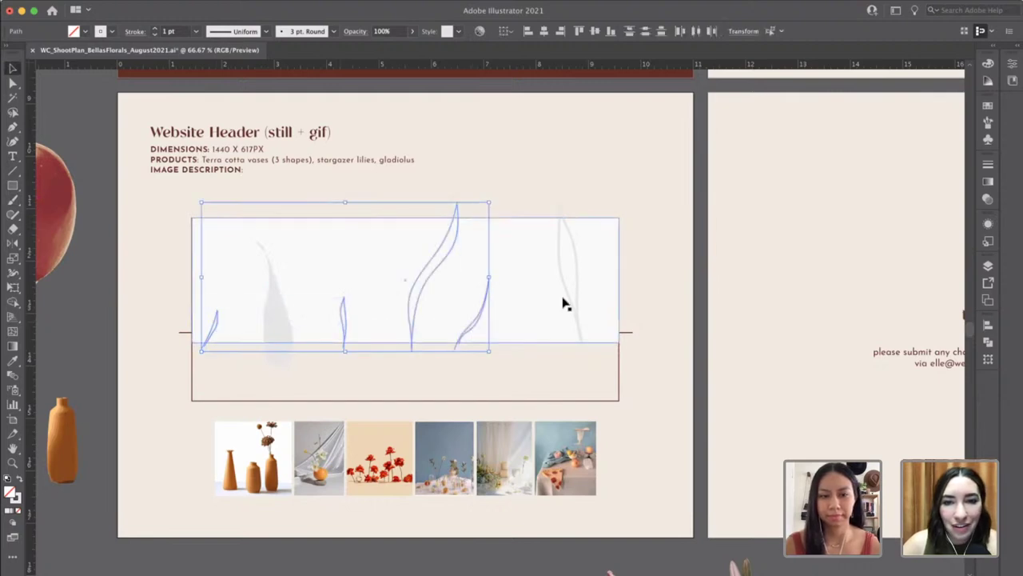
{"action": "left_click", "coordinate": [568, 297], "text": "shift"}
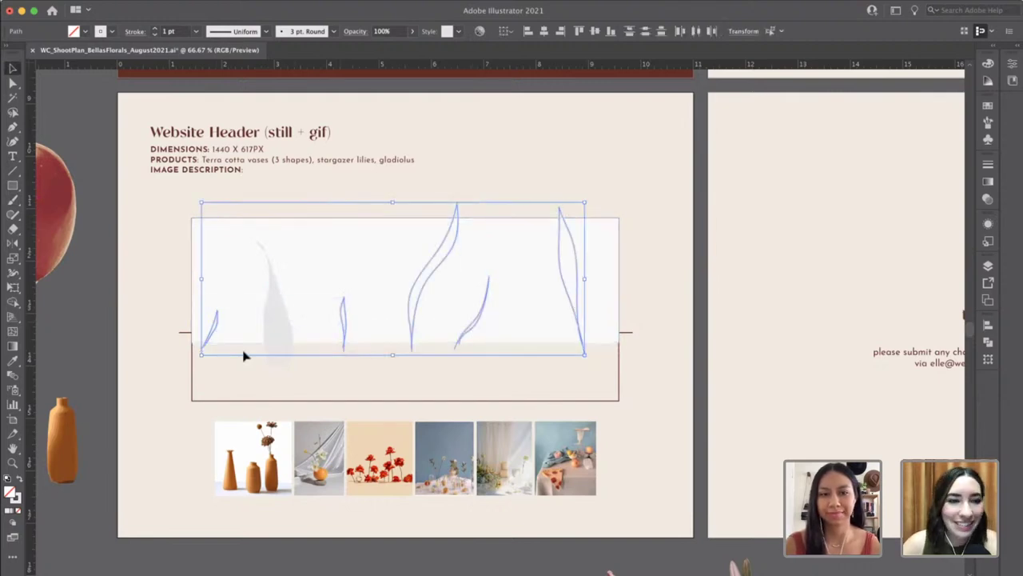
{"action": "left_click", "coordinate": [18, 480]}
Scroll down to bring the leaf shapes and white header backdrop into view.
{"action": "left_click", "coordinate": [661, 340]}
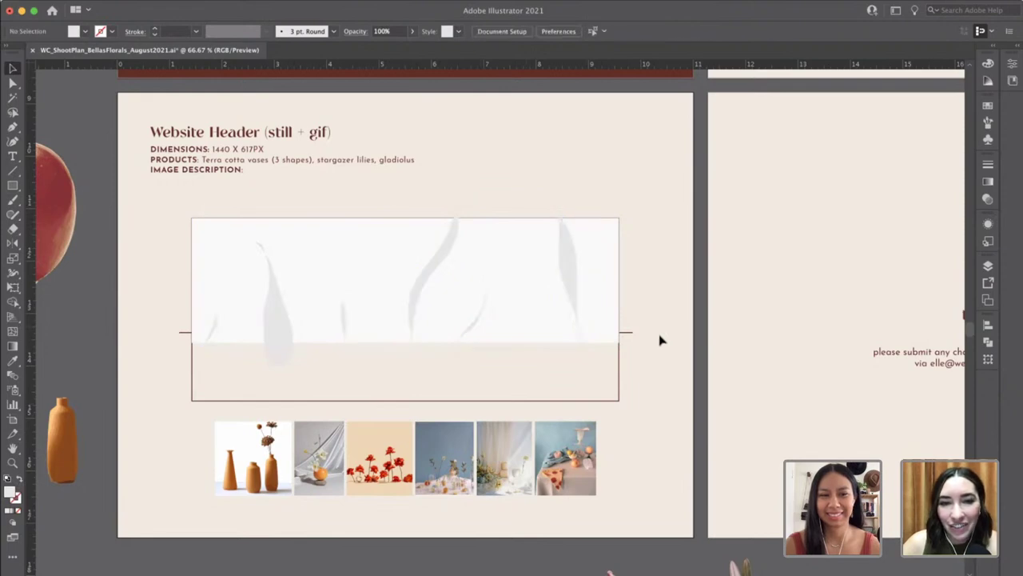
{"action": "scroll", "coordinate": [660, 340], "scroll_direction": "down", "scroll_amount": 3}
{"action": "scroll", "coordinate": [661, 340], "scroll_direction": "down", "scroll_amount": 1}
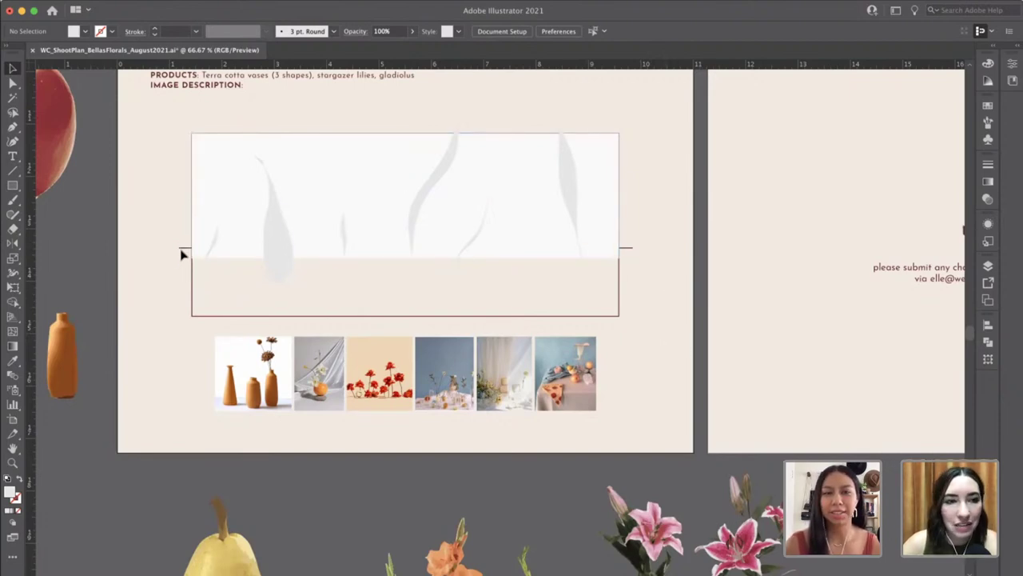
{"action": "left_click", "coordinate": [297, 322]}
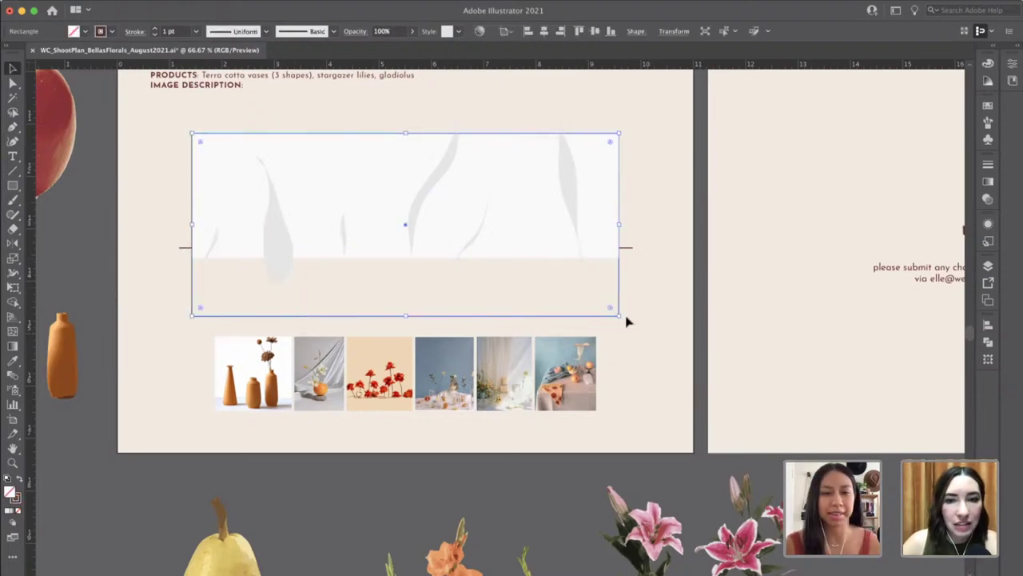
{"action": "left_click", "coordinate": [627, 320]}
Select the six leaf shapes plus the white backdrop and group them with Ctrl+G.
{"action": "left_click", "coordinate": [569, 210]}
{"action": "left_click", "coordinate": [473, 240], "text": "shift"}
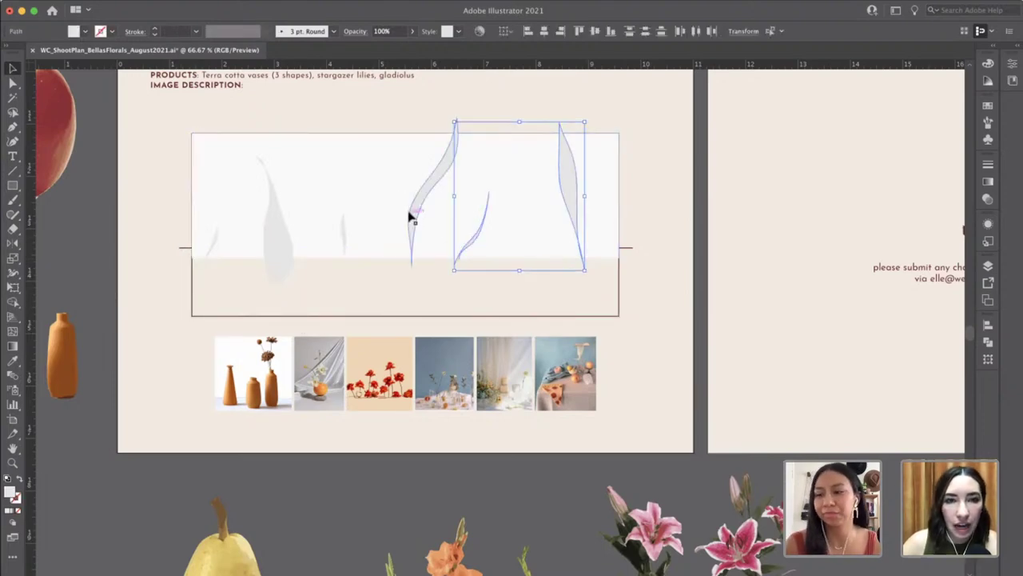
{"action": "left_click", "coordinate": [411, 216], "text": "shift"}
{"action": "left_click", "coordinate": [344, 240], "text": "shift"}
{"action": "left_click", "coordinate": [280, 236], "text": "shift"}
{"action": "left_click", "coordinate": [212, 239], "text": "shift"}
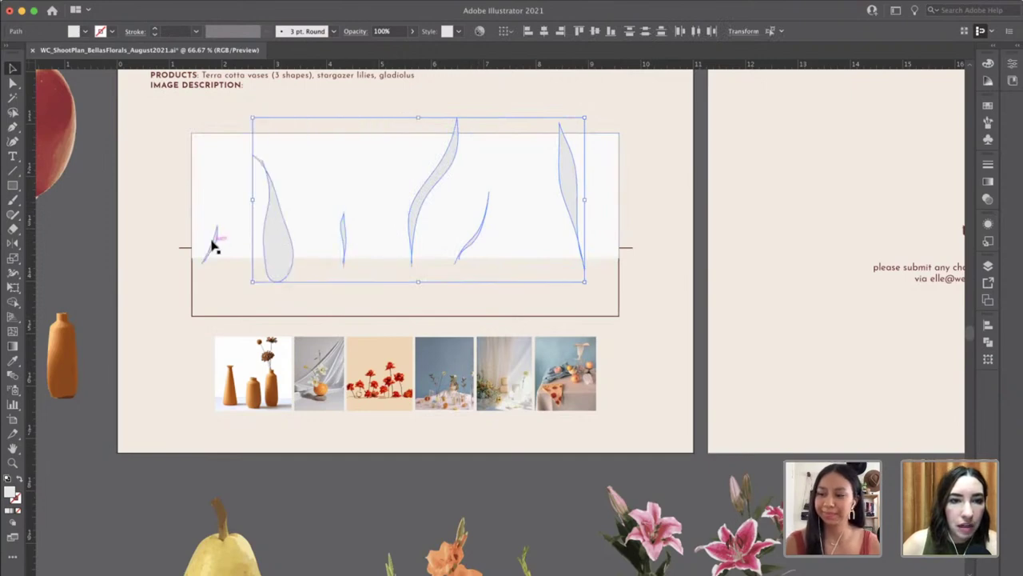
{"action": "left_click", "coordinate": [299, 199], "text": "shift"}
{"action": "key", "text": "ctrl+g"}
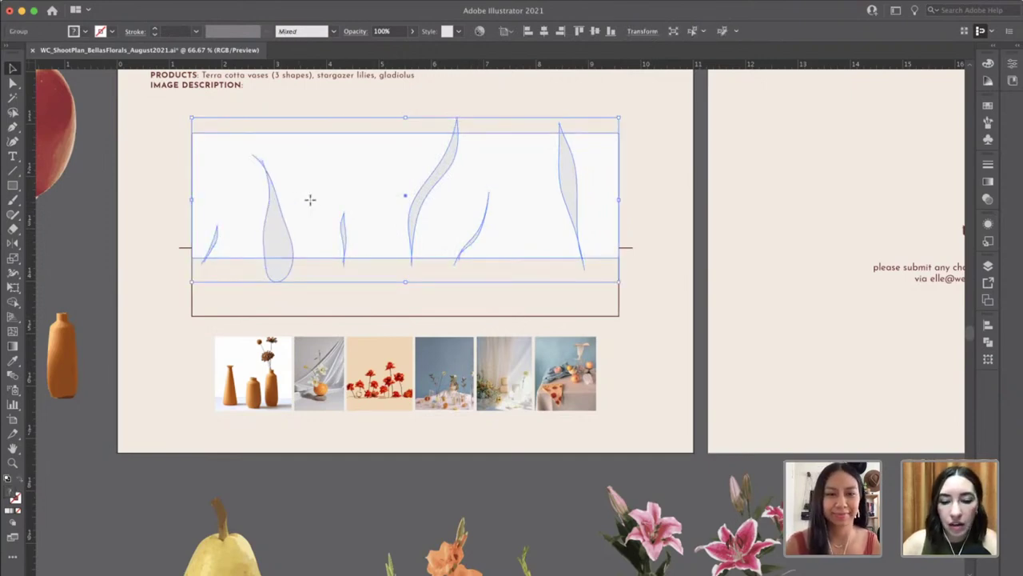
{"action": "left_click", "coordinate": [141, 160]}
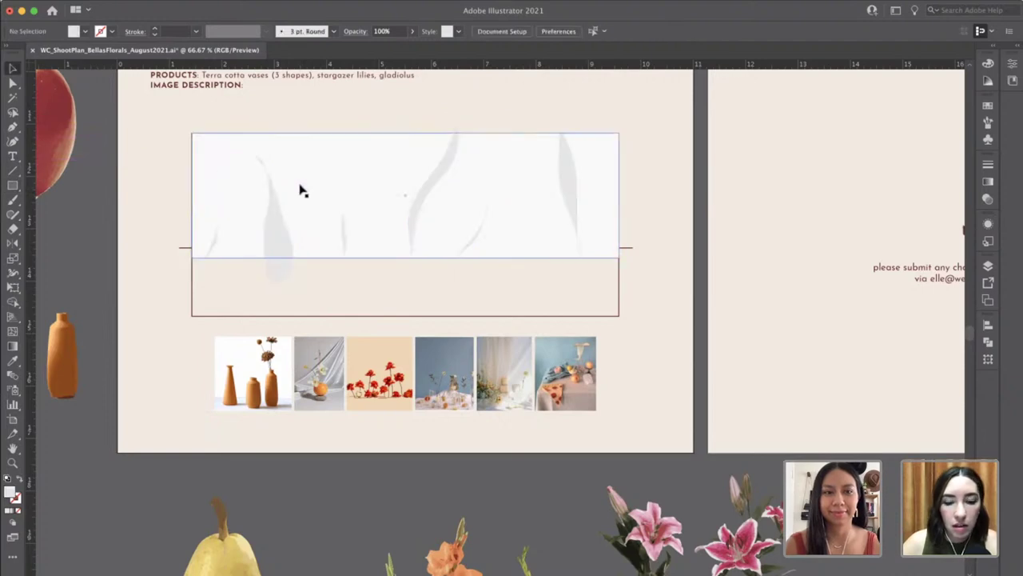
Draw a rectangle over the white header area and make it a clipping mask for the leaf group.
{"action": "key", "text": "m"}
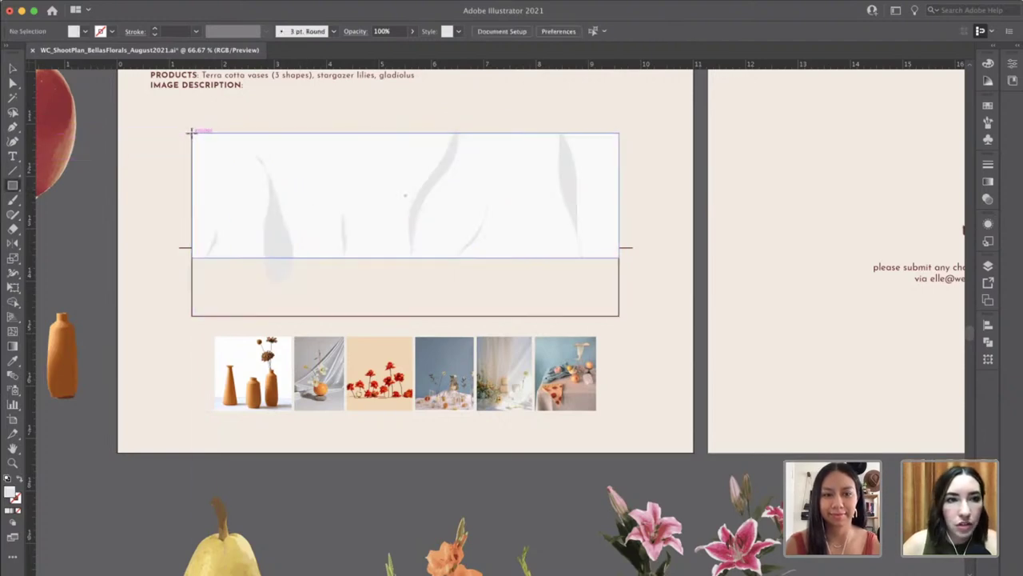
{"action": "left_click_drag", "start_coordinate": [191, 133], "coordinate": [618, 257]}
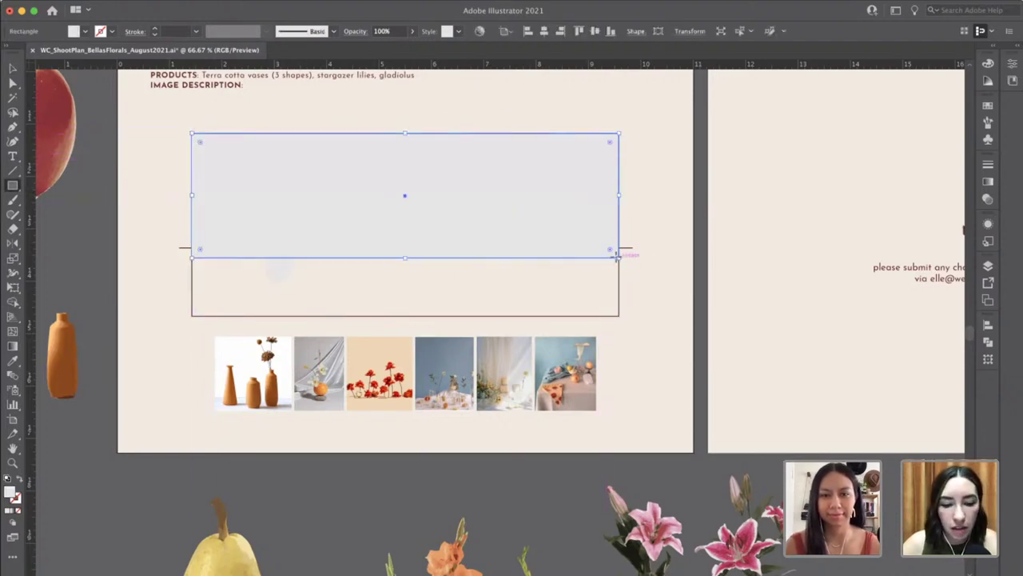
{"action": "key", "text": "v"}
{"action": "left_click", "coordinate": [274, 276], "text": "shift"}
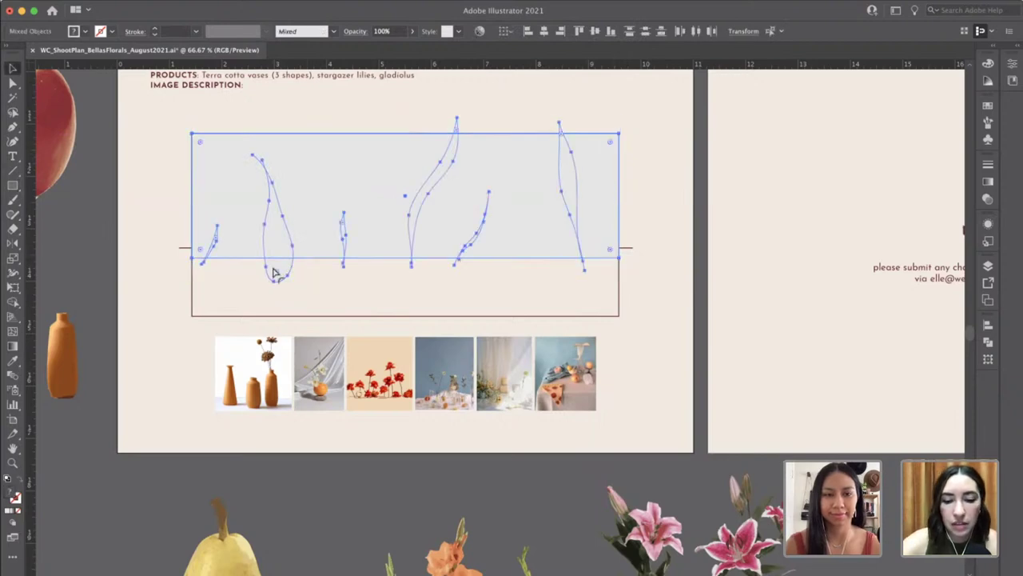
{"action": "key", "text": "super+7"}
{"action": "left_click", "coordinate": [627, 253]}
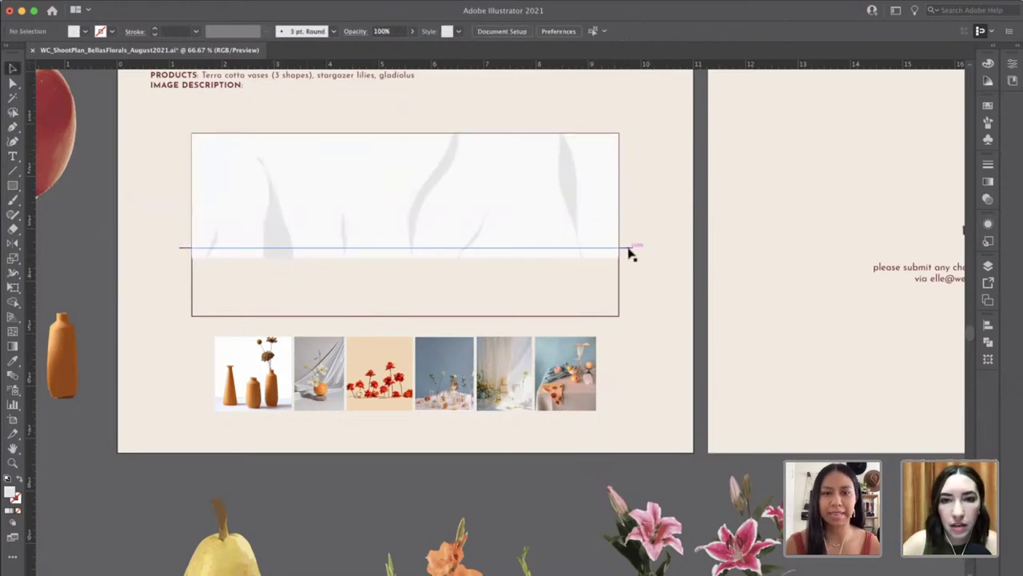
Draw a band across the lower header frame and fill it with the palette's orange.
{"action": "key", "text": "m"}
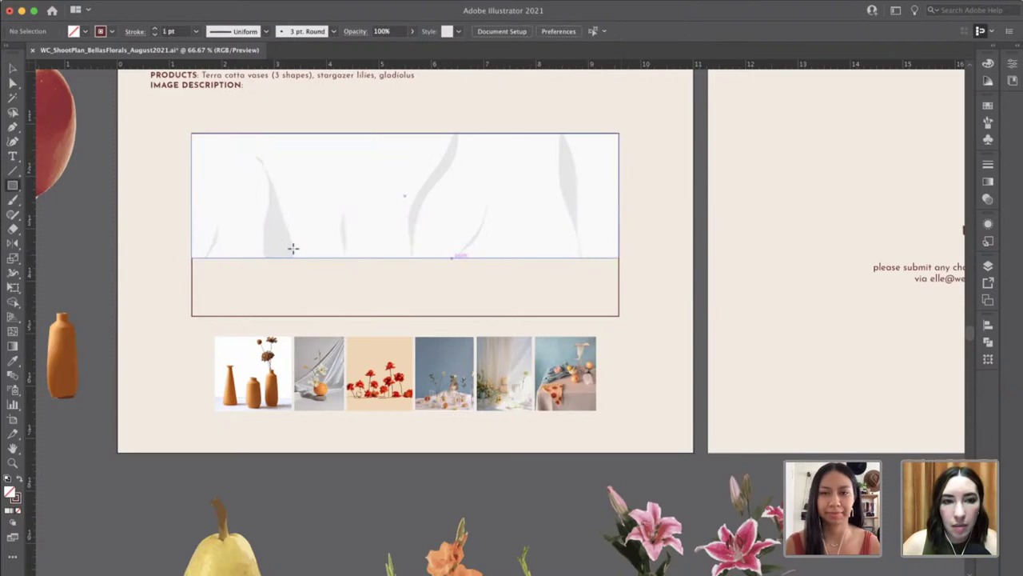
{"action": "left_click_drag", "start_coordinate": [192, 246], "coordinate": [618, 316]}
{"action": "scroll", "coordinate": [664, 317], "scroll_direction": "up", "scroll_amount": 1}
{"action": "scroll", "coordinate": [664, 317], "scroll_direction": "up", "scroll_amount": 5}
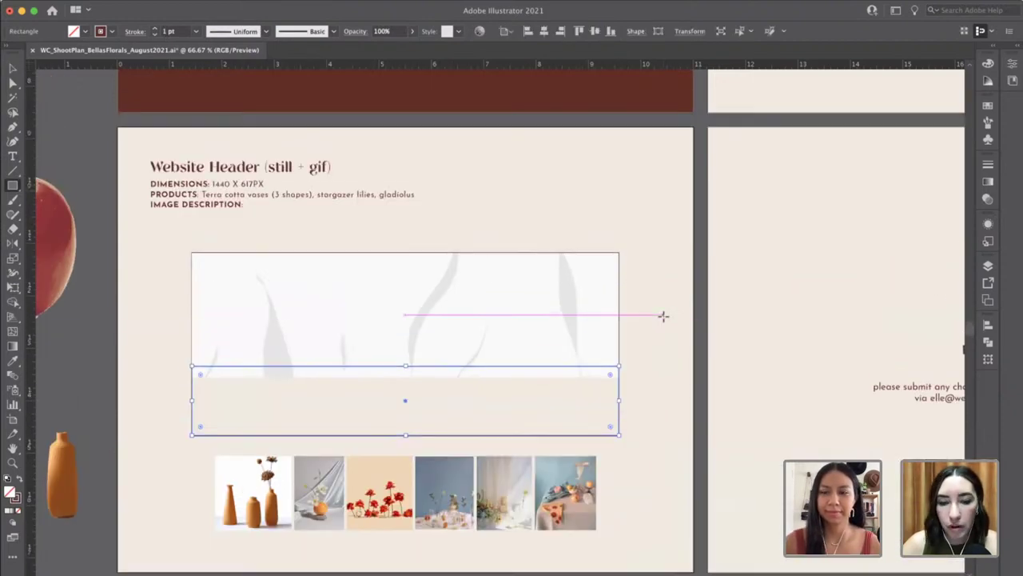
{"action": "scroll", "coordinate": [715, 314], "scroll_direction": "right", "scroll_amount": 10}
{"action": "scroll", "coordinate": [434, 349], "scroll_direction": "up", "scroll_amount": 6}
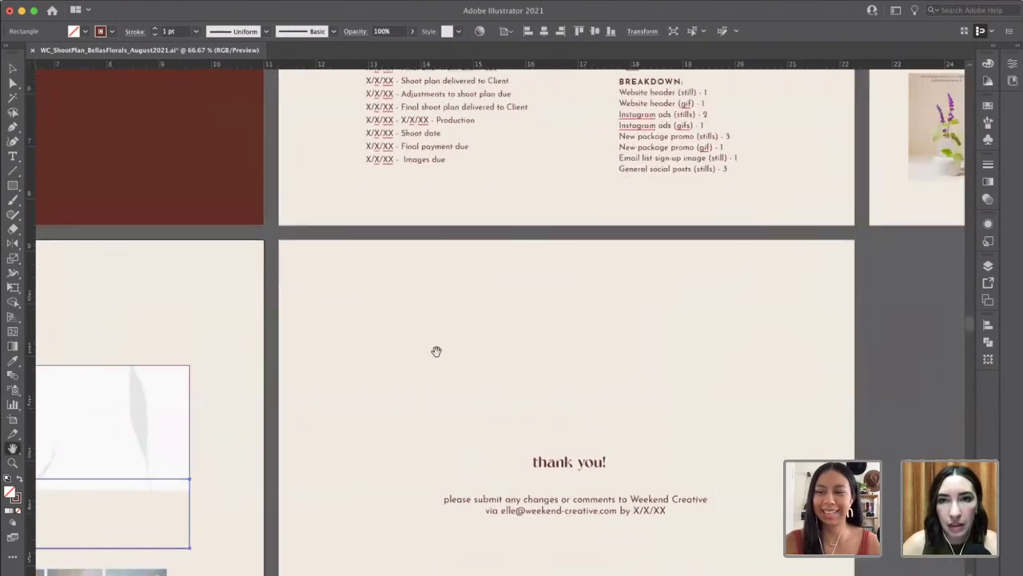
{"action": "key", "text": "i"}
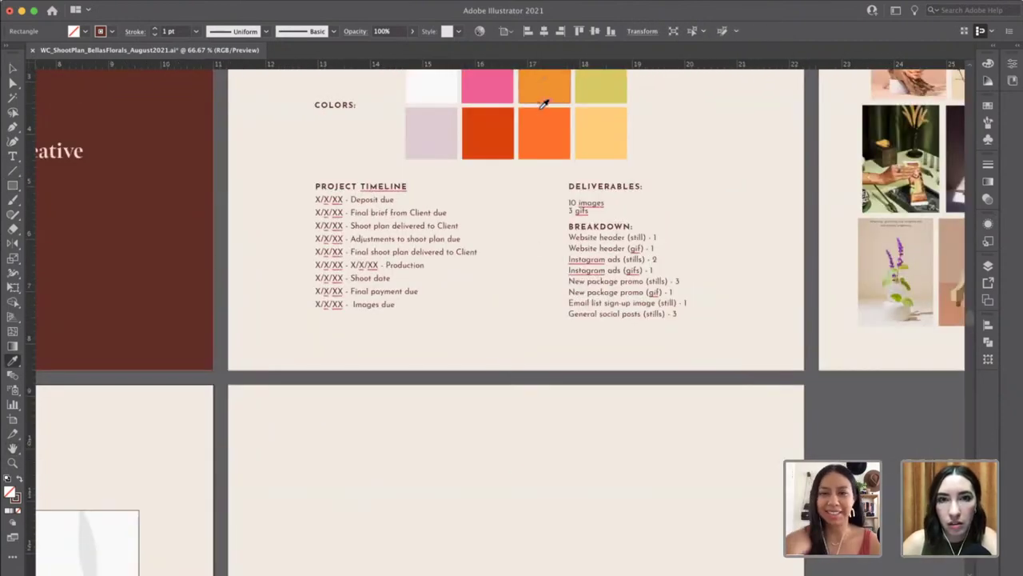
{"action": "left_click", "coordinate": [544, 128]}
Move the orange band down about 0.49 in and raise its top edge to meet the white area.
{"action": "scroll", "coordinate": [485, 327], "scroll_direction": "down", "scroll_amount": 10}
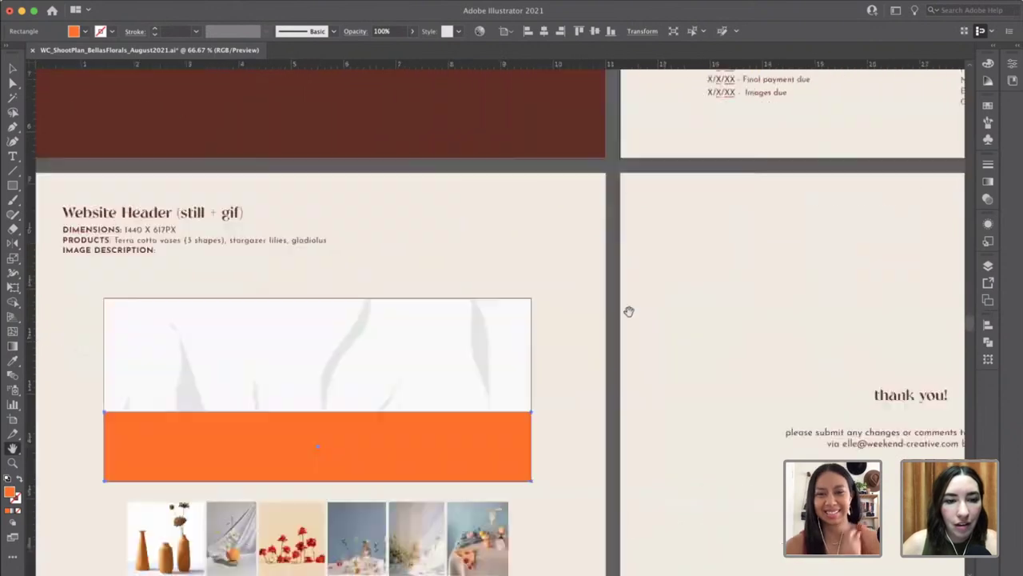
{"action": "scroll", "coordinate": [621, 249], "scroll_direction": "down", "scroll_amount": 3}
{"action": "scroll", "coordinate": [612, 240], "scroll_direction": "right", "scroll_amount": 2}
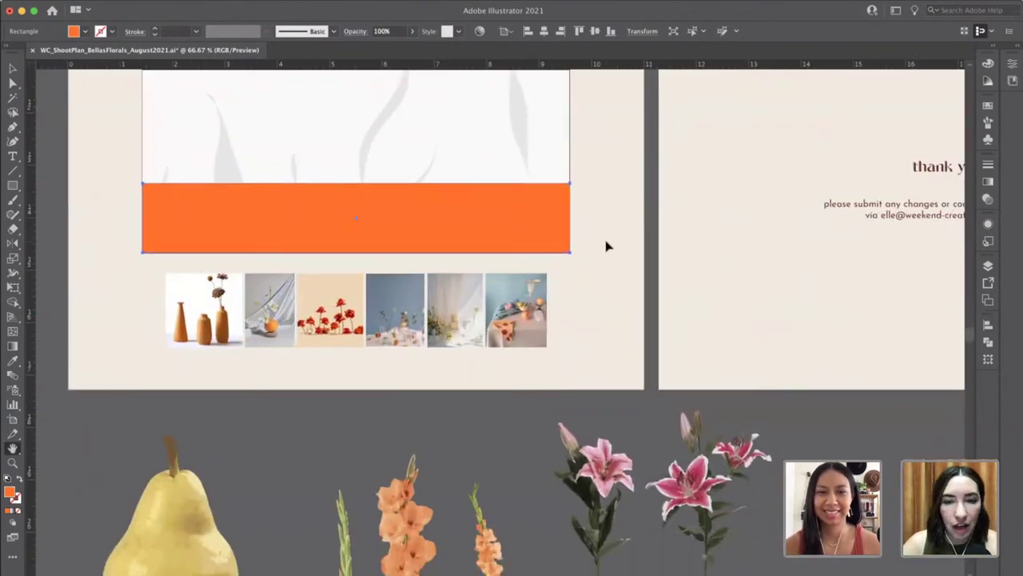
{"action": "key", "text": "v"}
{"action": "mouse_move", "coordinate": [514, 252]}
{"action": "left_mouse_down"}
{"action": "mouse_move", "coordinate": [585, 315]}
{"action": "mouse_move", "coordinate": [515, 280]}
{"action": "mouse_move", "coordinate": [516, 254]}
{"action": "left_mouse_up"}
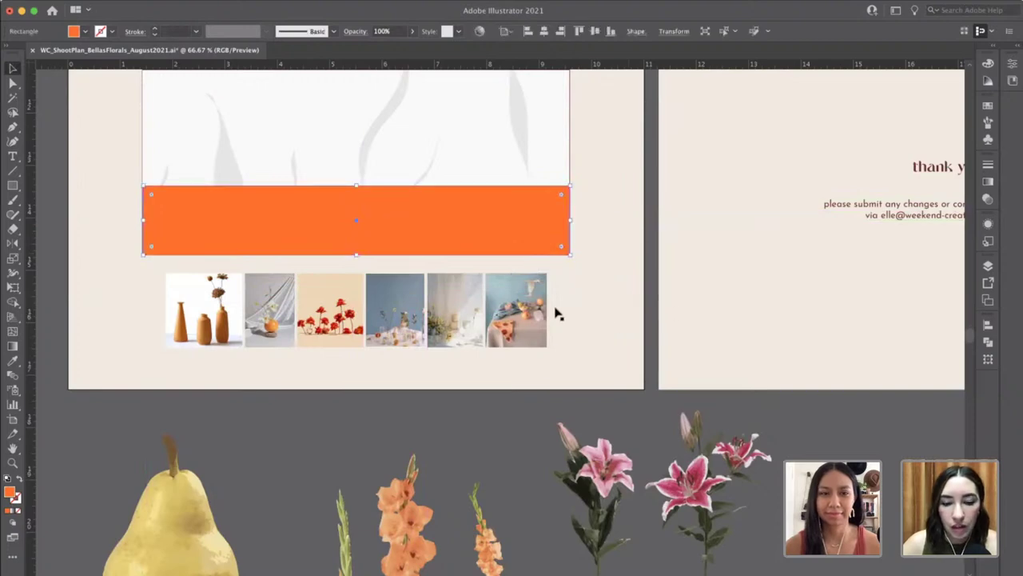
{"action": "left_click_drag", "start_coordinate": [555, 354], "coordinate": [629, 422]}
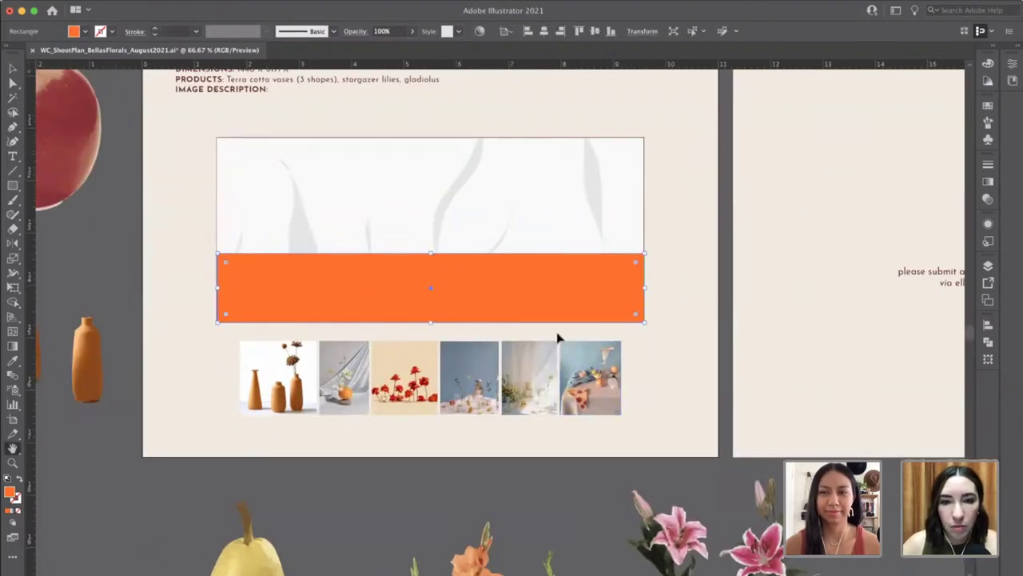
{"action": "key", "text": "v"}
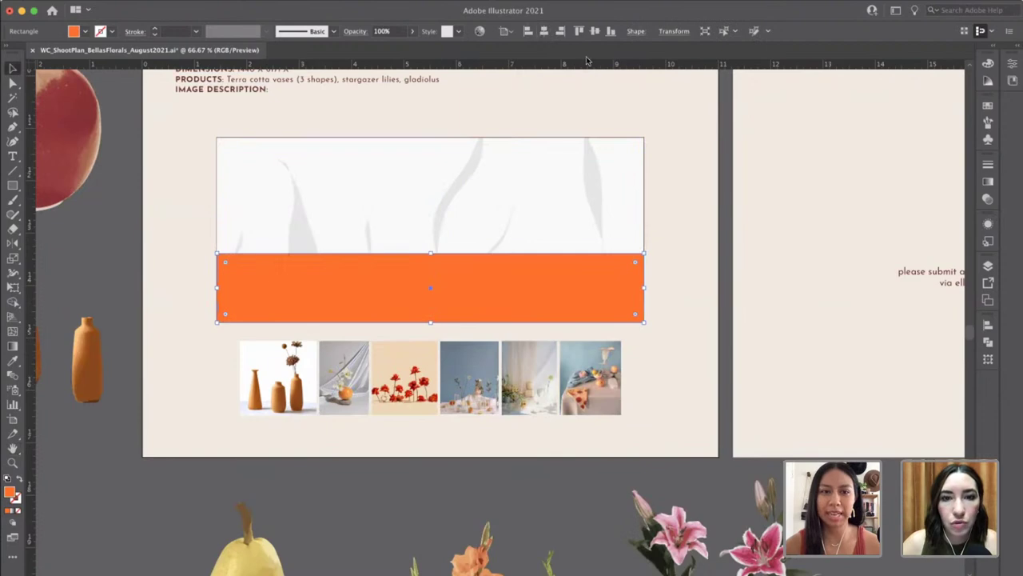
{"action": "left_click_drag", "start_coordinate": [431, 253], "coordinate": [431, 249]}
{"action": "left_click", "coordinate": [726, 272]}
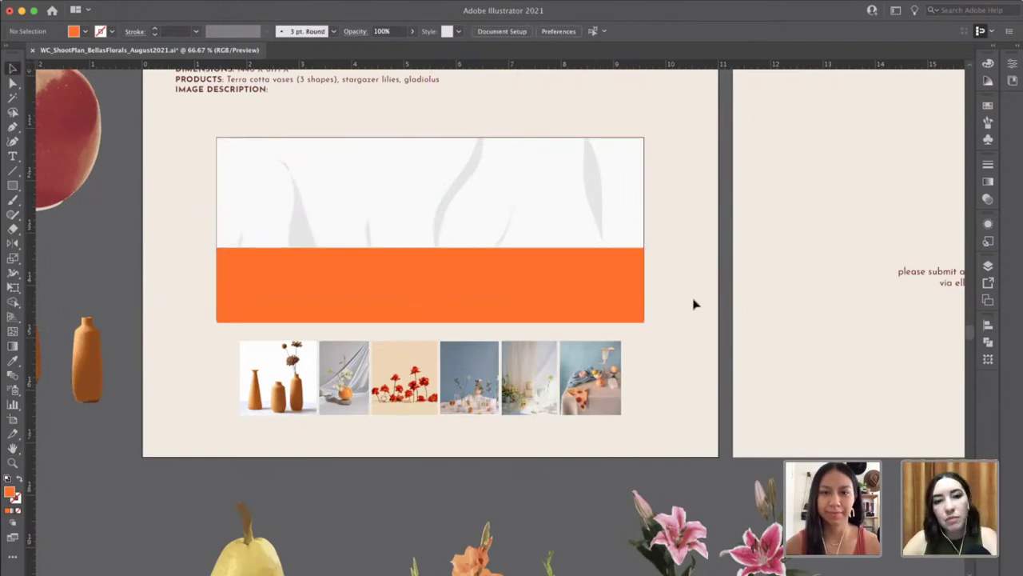
{"action": "left_click", "coordinate": [373, 294]}
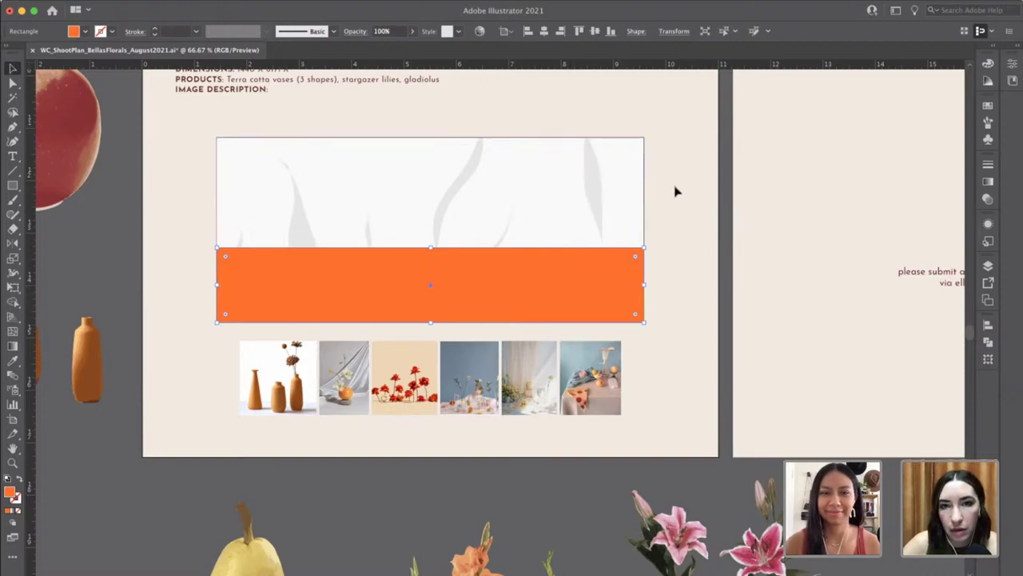
{"action": "left_click", "coordinate": [722, 208]}
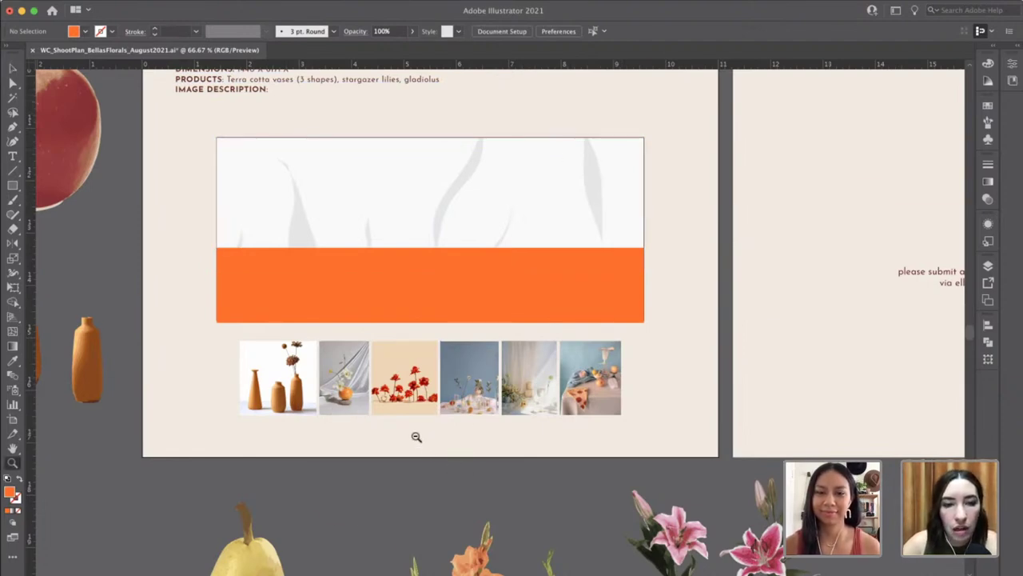
{"action": "left_click", "coordinate": [416, 437], "text": "alt"}
Move the orange half up beside the vases with the apple right next to it.
{"action": "left_click_drag", "start_coordinate": [560, 350], "coordinate": [416, 537]}
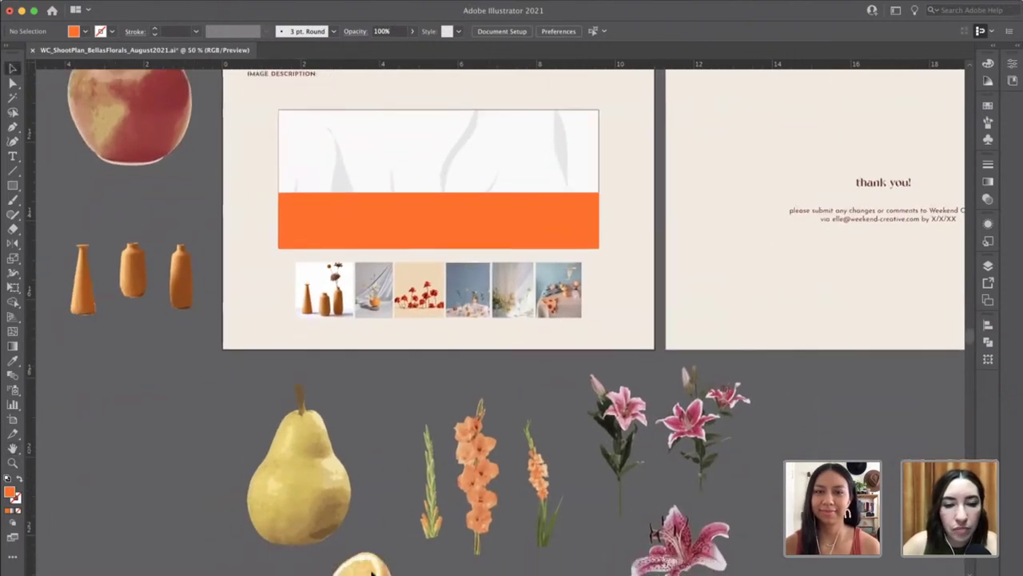
{"action": "left_click_drag", "start_coordinate": [371, 563], "coordinate": [167, 410]}
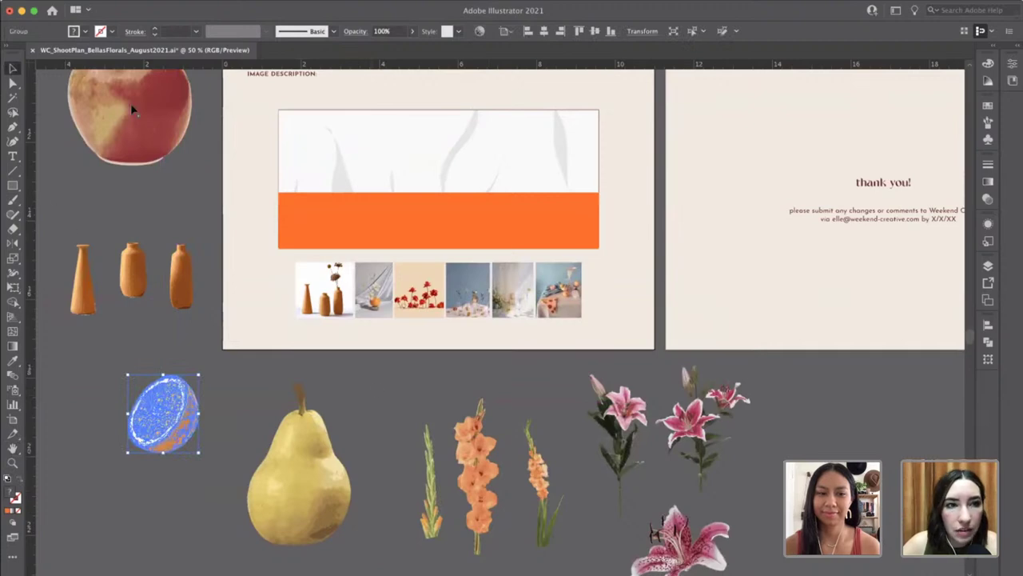
{"action": "left_click_drag", "start_coordinate": [134, 111], "coordinate": [87, 424]}
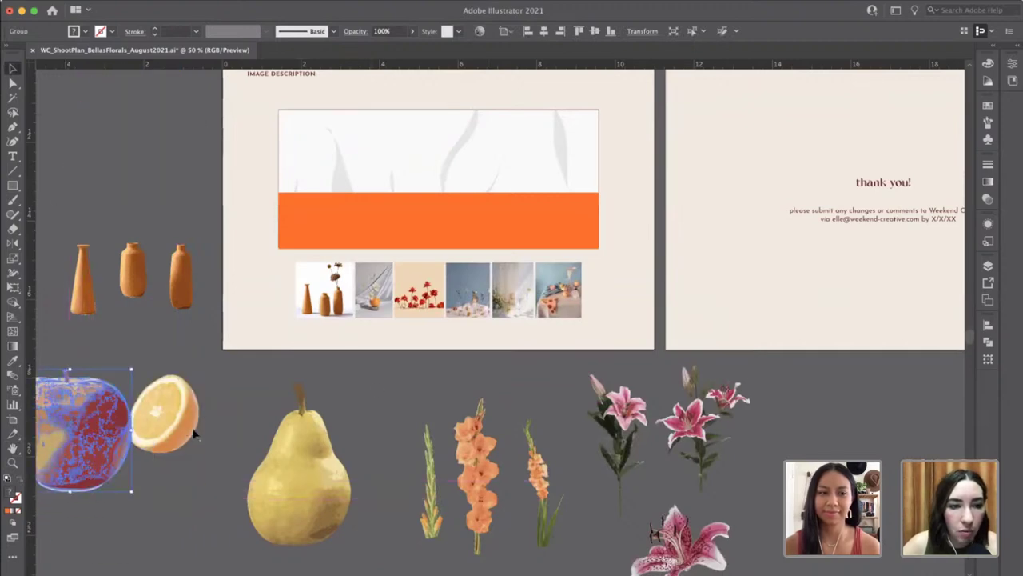
{"action": "left_click_drag", "start_coordinate": [194, 432], "coordinate": [245, 433]}
{"action": "left_click_drag", "start_coordinate": [80, 450], "coordinate": [120, 450]}
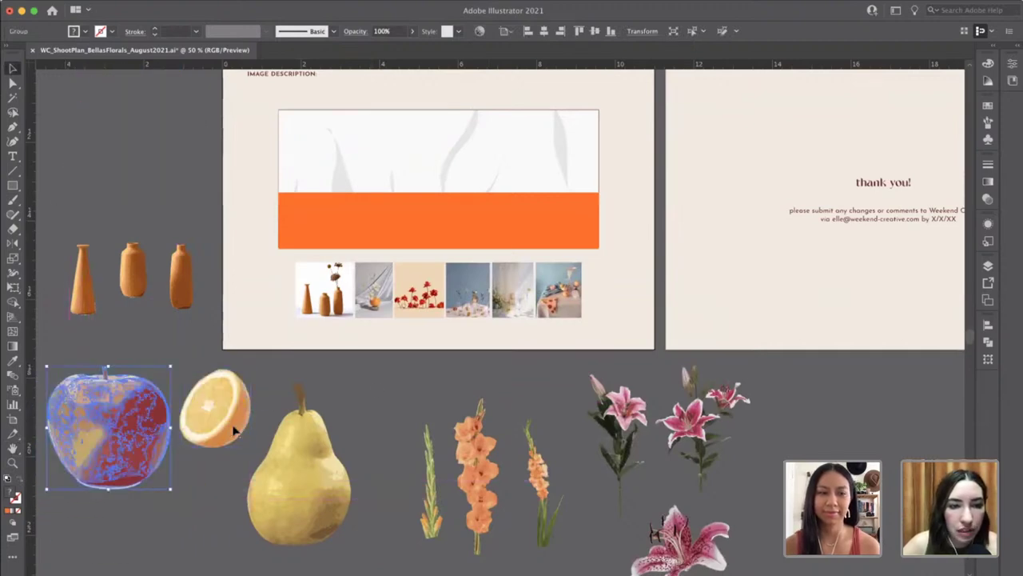
Scale down the apple, orange half and pear together and bring them to the front.
{"action": "left_click", "coordinate": [303, 474]}
{"action": "left_click", "coordinate": [227, 417], "text": "shift"}
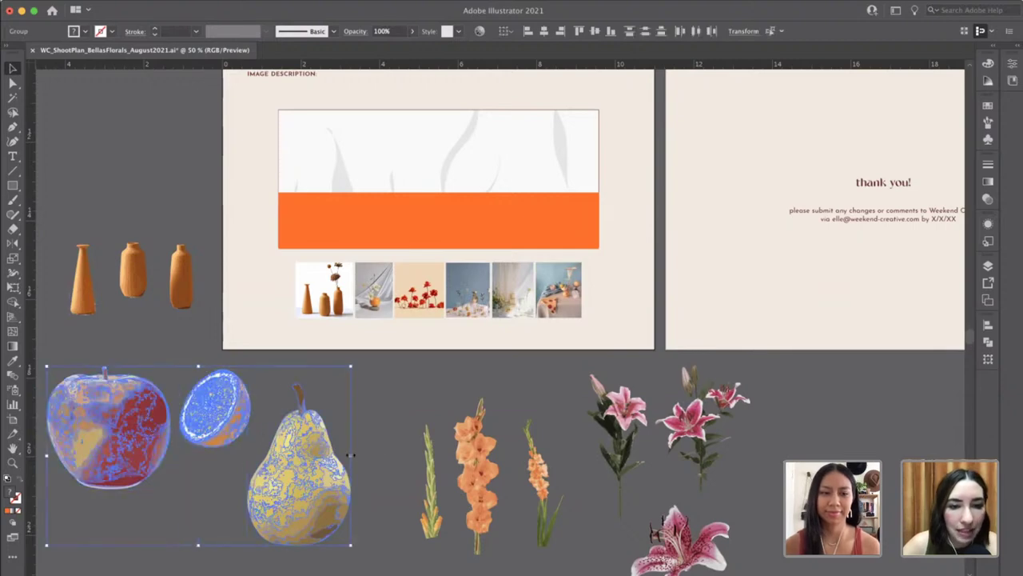
{"action": "left_click_drag", "start_coordinate": [228, 445], "coordinate": [186, 444]}
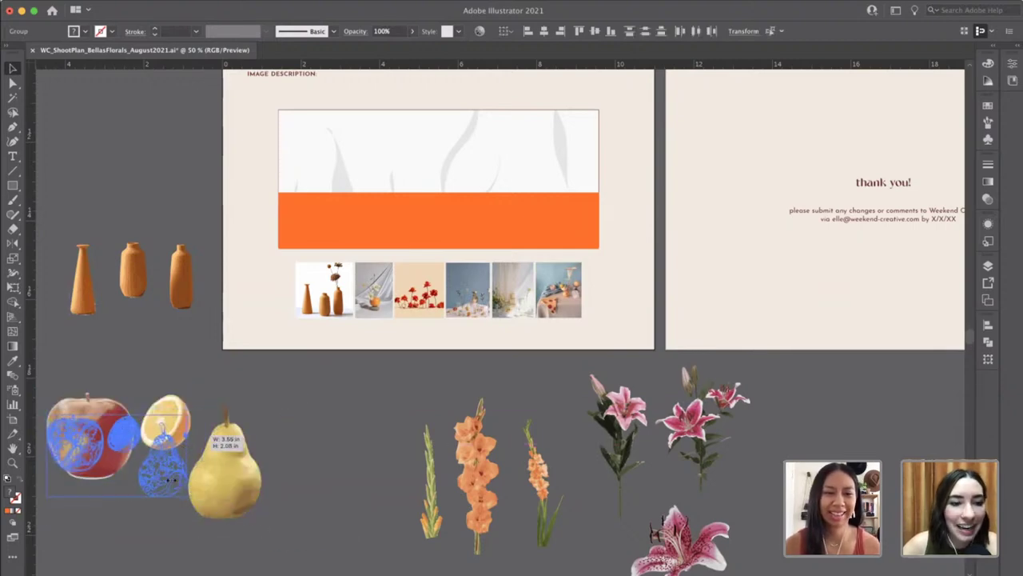
{"action": "left_click_drag", "start_coordinate": [171, 480], "coordinate": [192, 190]}
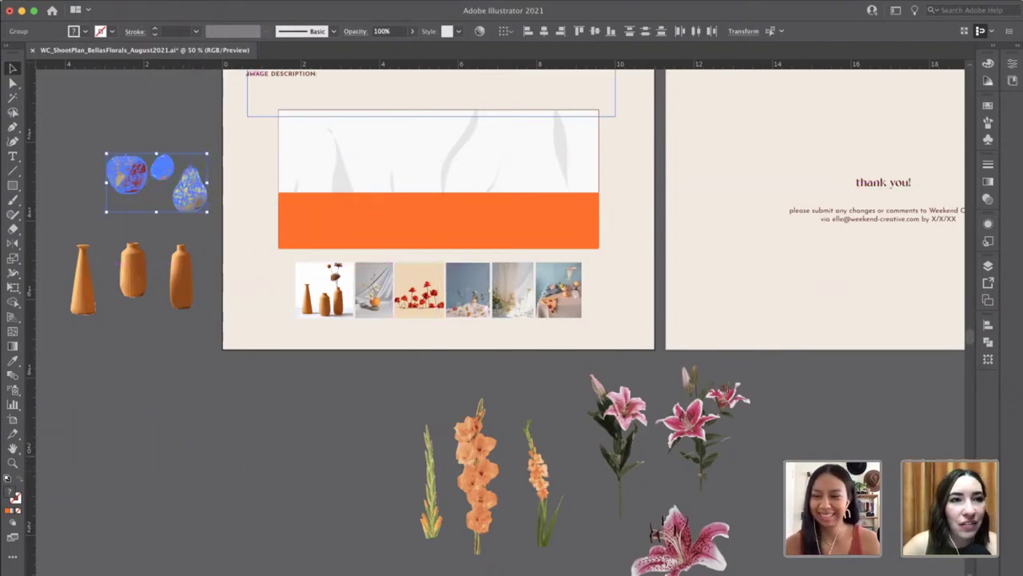
{"action": "left_click", "coordinate": [148, 1]}
{"action": "mouse_move", "coordinate": [182, 22]}
{"action": "left_click", "coordinate": [264, 22]}
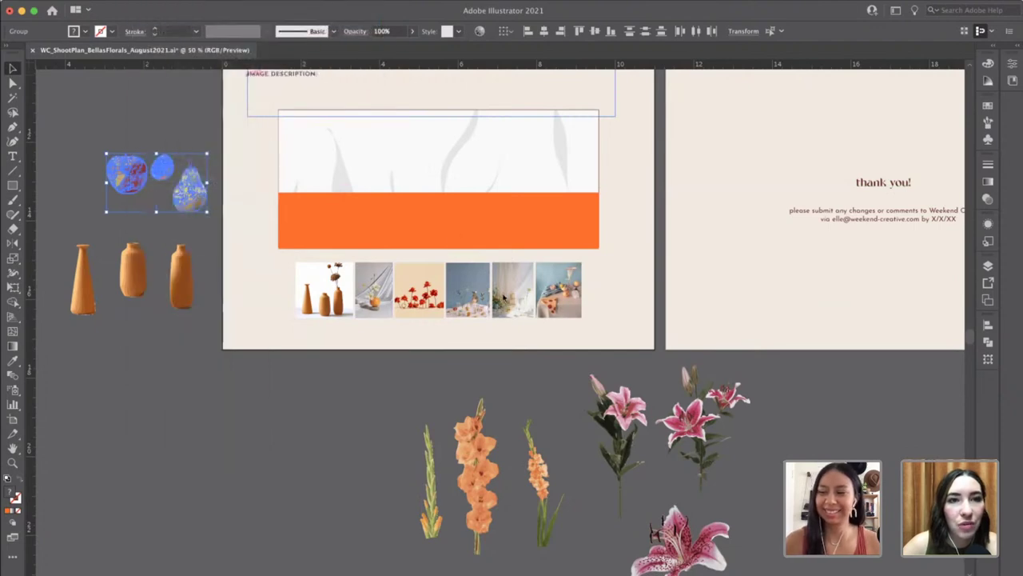
{"action": "left_click", "coordinate": [142, 121]}
Enlarge the orange half slightly and tuck the pear in beside it.
{"action": "left_click", "coordinate": [134, 191]}
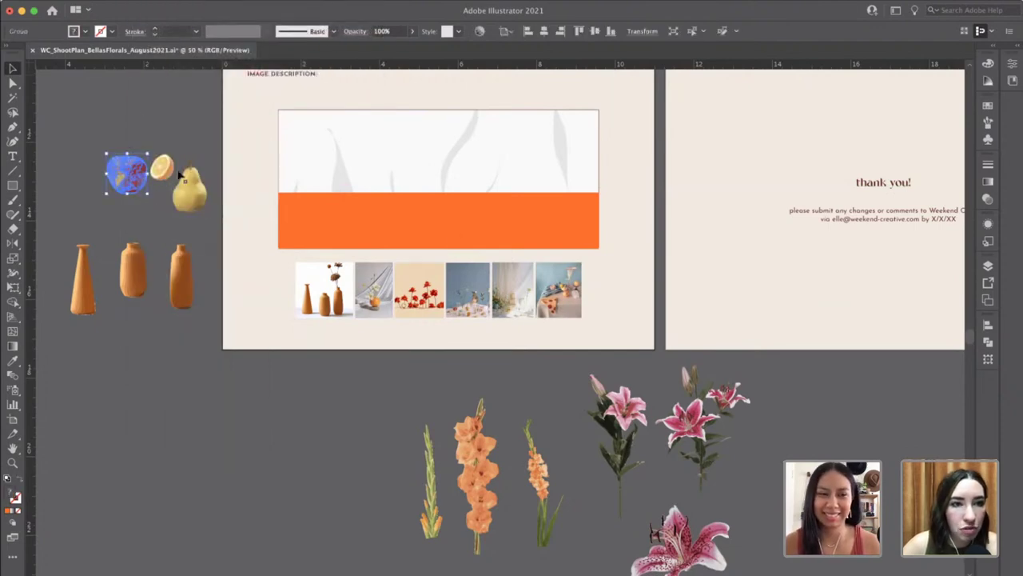
{"action": "left_click", "coordinate": [171, 168]}
{"action": "left_click_drag", "start_coordinate": [177, 152], "coordinate": [185, 145]}
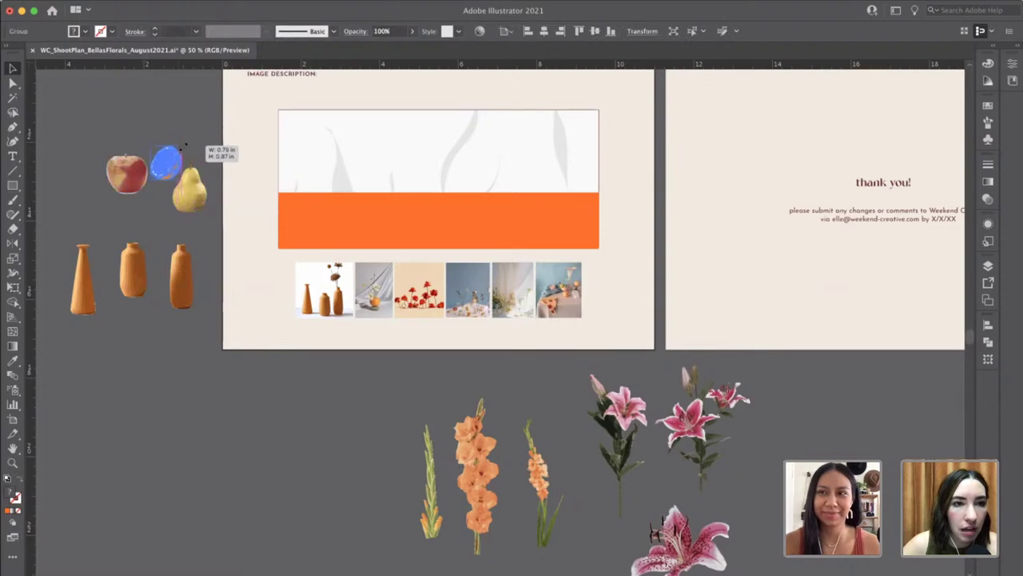
{"action": "left_click_drag", "start_coordinate": [199, 201], "coordinate": [205, 195]}
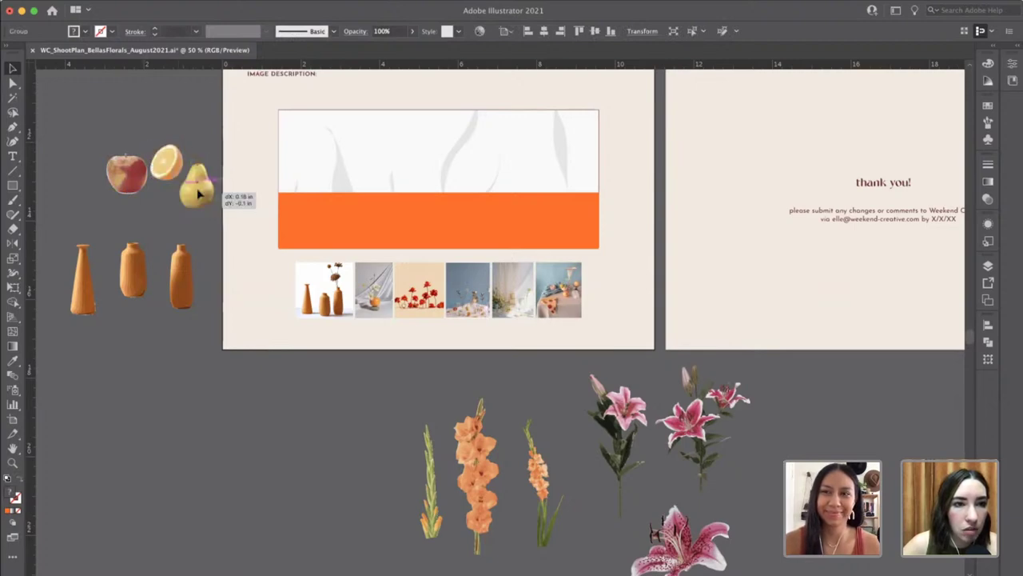
{"action": "left_click_drag", "start_coordinate": [183, 276], "coordinate": [133, 361]}
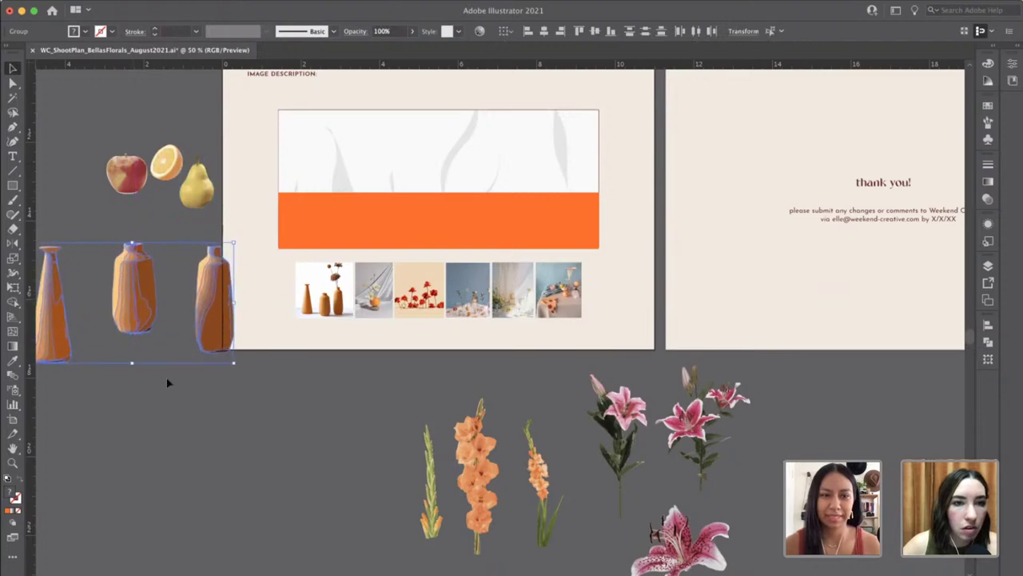
Select the vases and bring the flowers in front of the other artwork.
{"action": "left_click", "coordinate": [166, 381]}
{"action": "left_click_drag", "start_coordinate": [71, 335], "coordinate": [343, 189]}
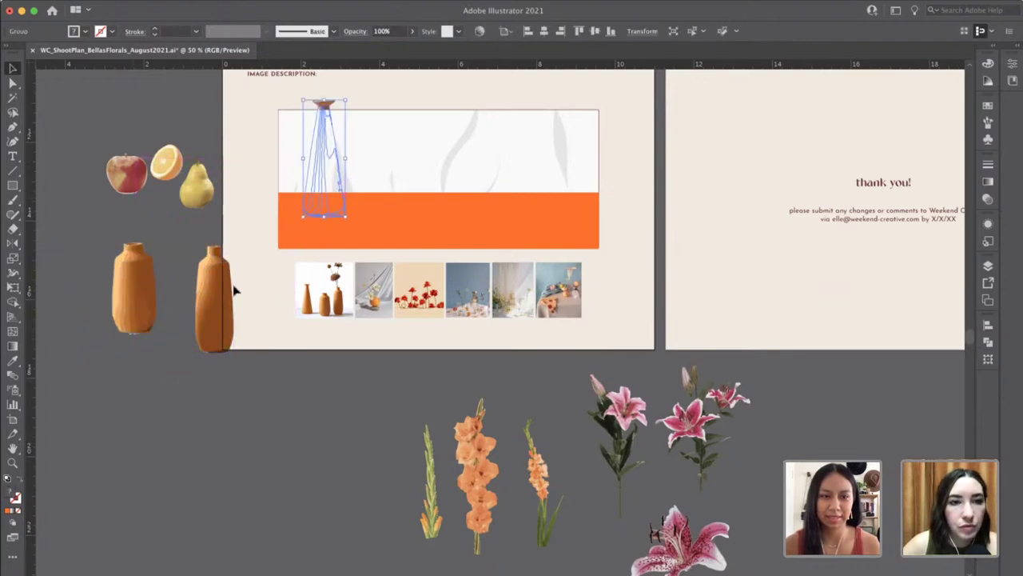
{"action": "key", "text": "super+z"}
{"action": "left_click", "coordinate": [147, 296], "text": "shift"}
{"action": "left_click", "coordinate": [214, 298], "text": "shift"}
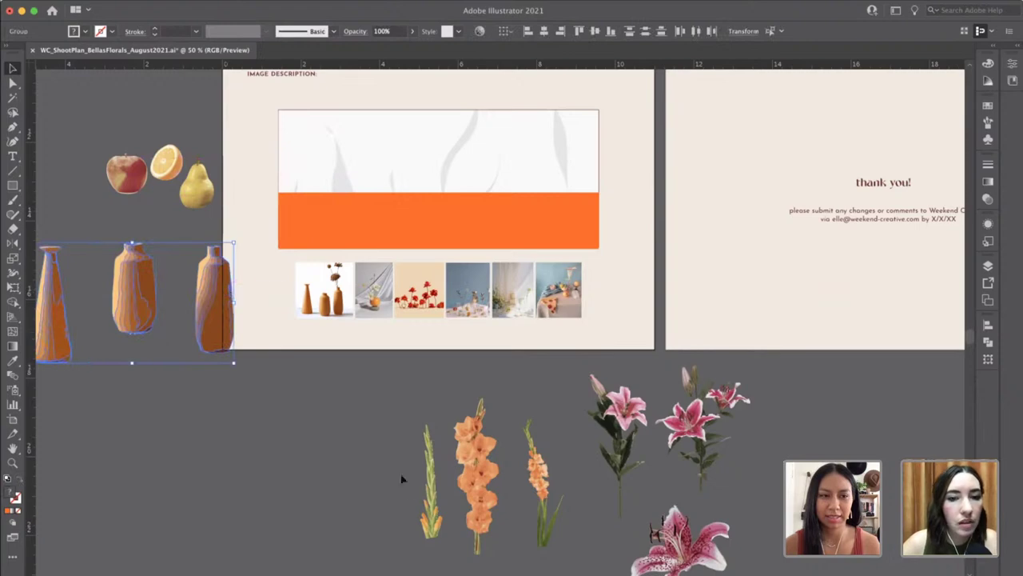
{"action": "scroll", "coordinate": [749, 505], "scroll_direction": "down", "scroll_amount": 2}
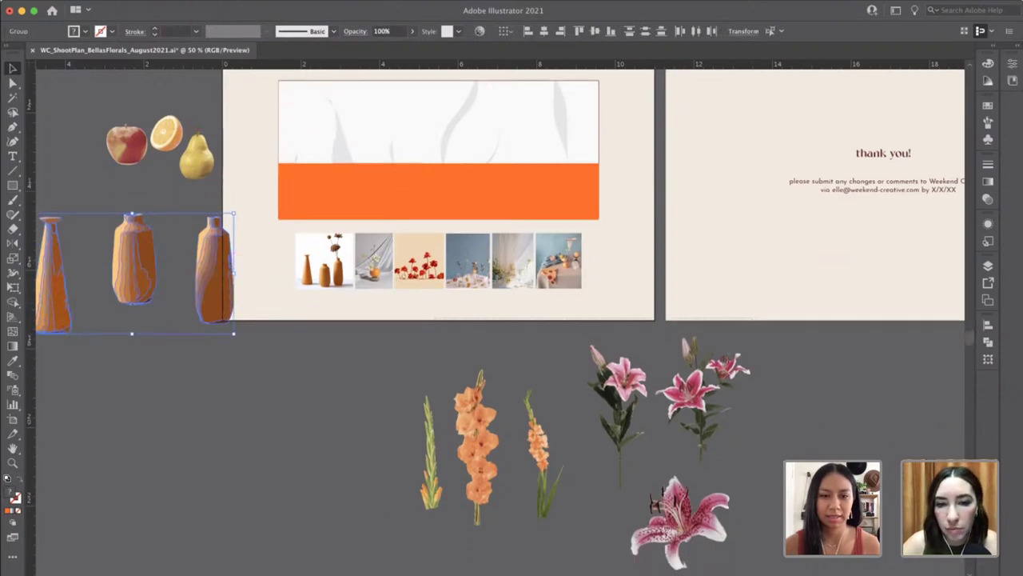
{"action": "left_click_drag", "start_coordinate": [728, 537], "coordinate": [233, 75]}
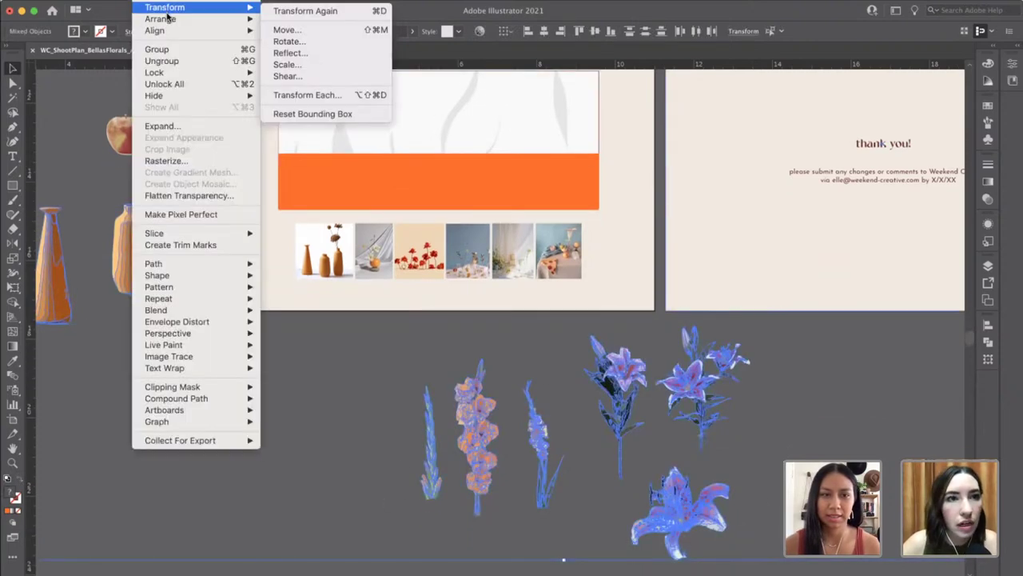
{"action": "mouse_move", "coordinate": [160, 18]}
{"action": "left_click", "coordinate": [324, 21]}
Shrink all three vases together to fit the header banner.
{"action": "left_click", "coordinate": [141, 283]}
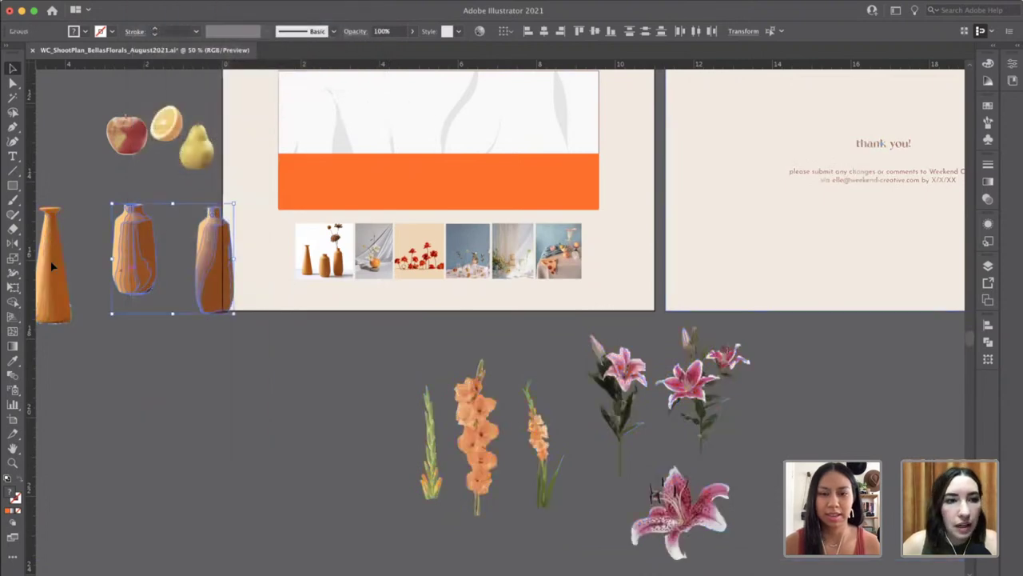
{"action": "left_click_drag", "start_coordinate": [75, 321], "coordinate": [503, 197]}
{"action": "scroll", "coordinate": [502, 200], "scroll_direction": "up", "scroll_amount": 1}
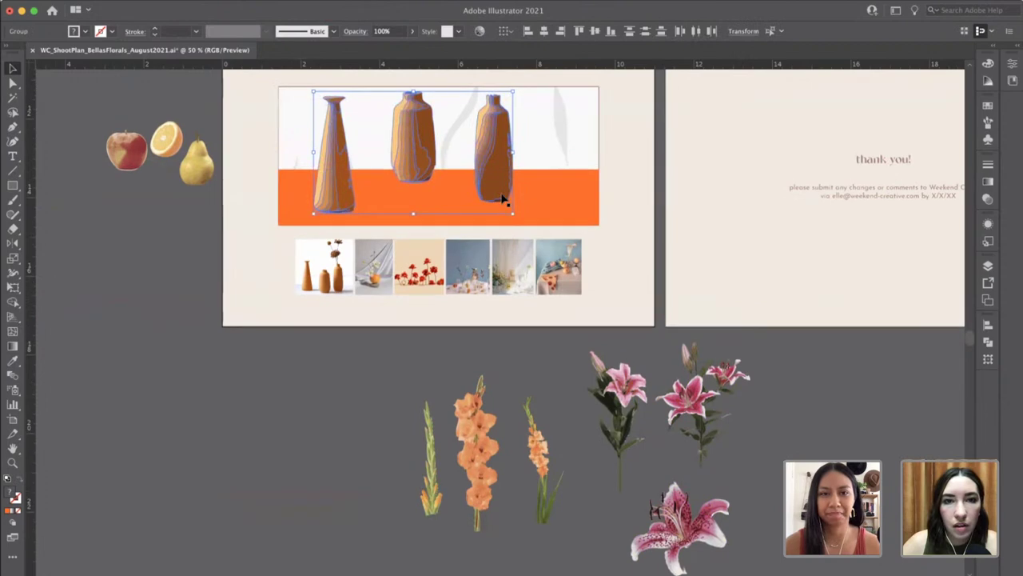
{"action": "left_click_drag", "start_coordinate": [515, 152], "coordinate": [448, 158]}
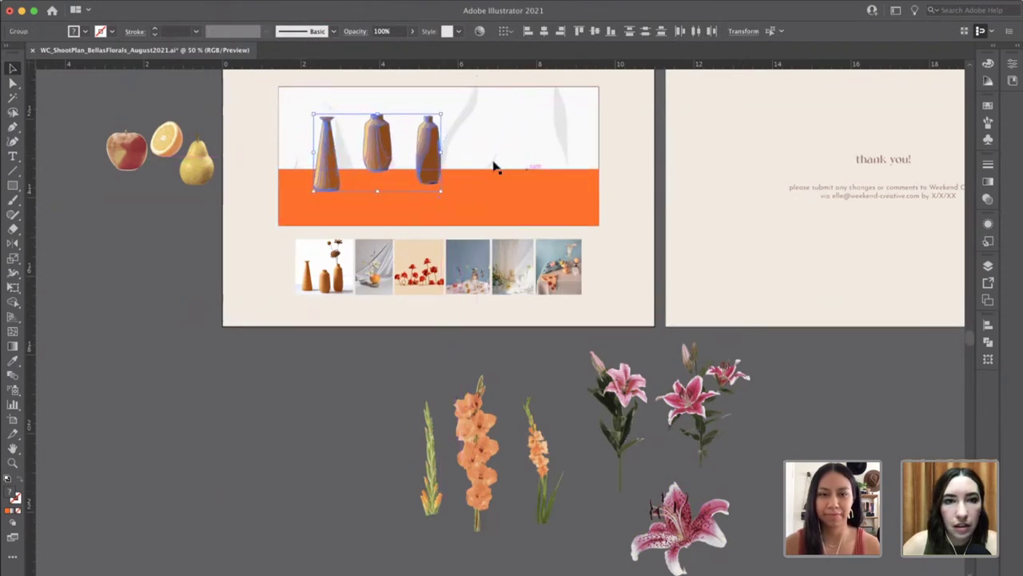
{"action": "left_click_drag", "start_coordinate": [594, 232], "coordinate": [551, 265]}
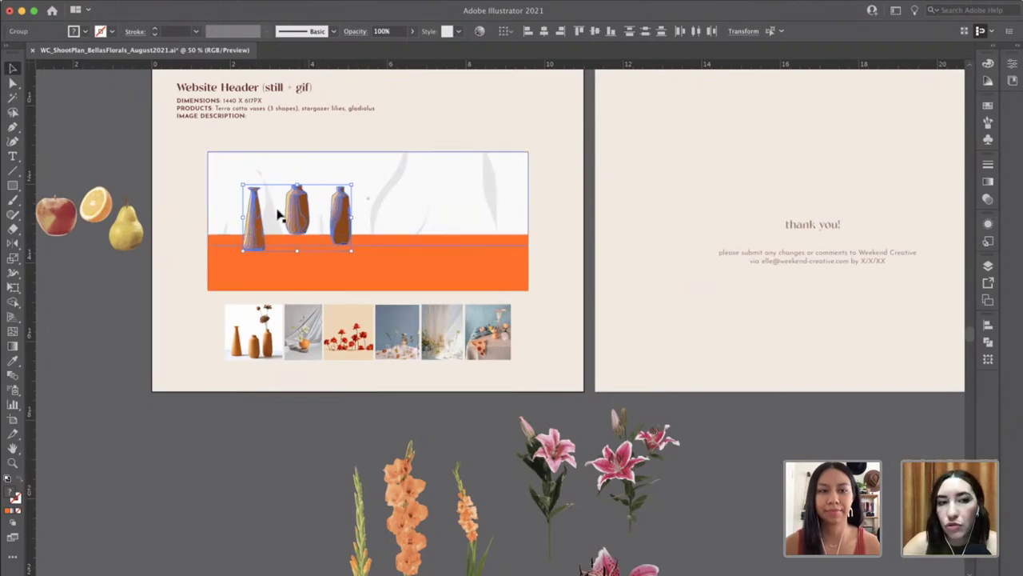
Move the right and middle vases toward the banner's right end and nudge the left vase.
{"action": "left_click", "coordinate": [586, 227]}
{"action": "left_click", "coordinate": [268, 232]}
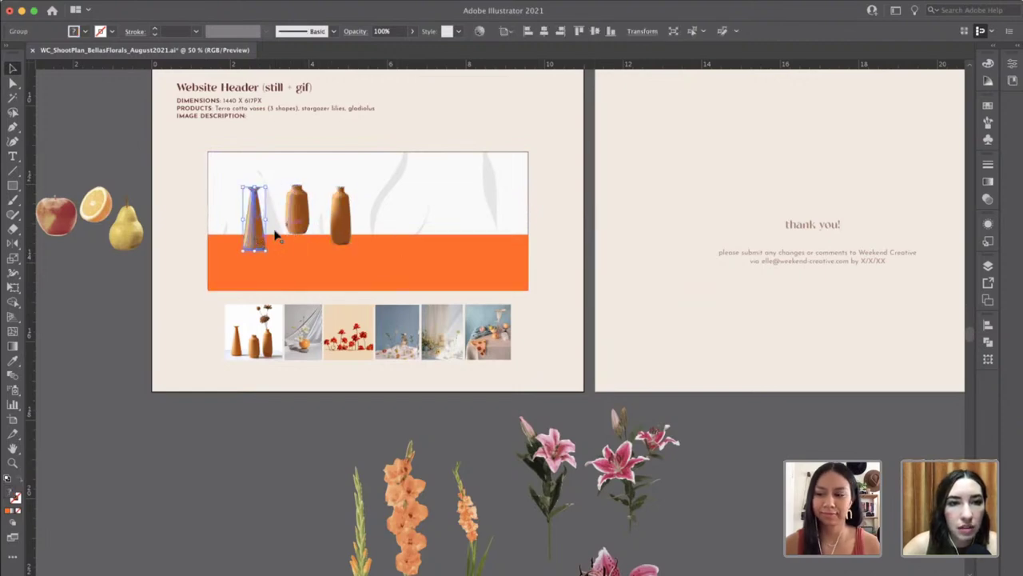
{"action": "left_click_drag", "start_coordinate": [342, 224], "coordinate": [490, 227]}
{"action": "left_click_drag", "start_coordinate": [310, 223], "coordinate": [426, 247]}
{"action": "double_click", "coordinate": [240, 247]}
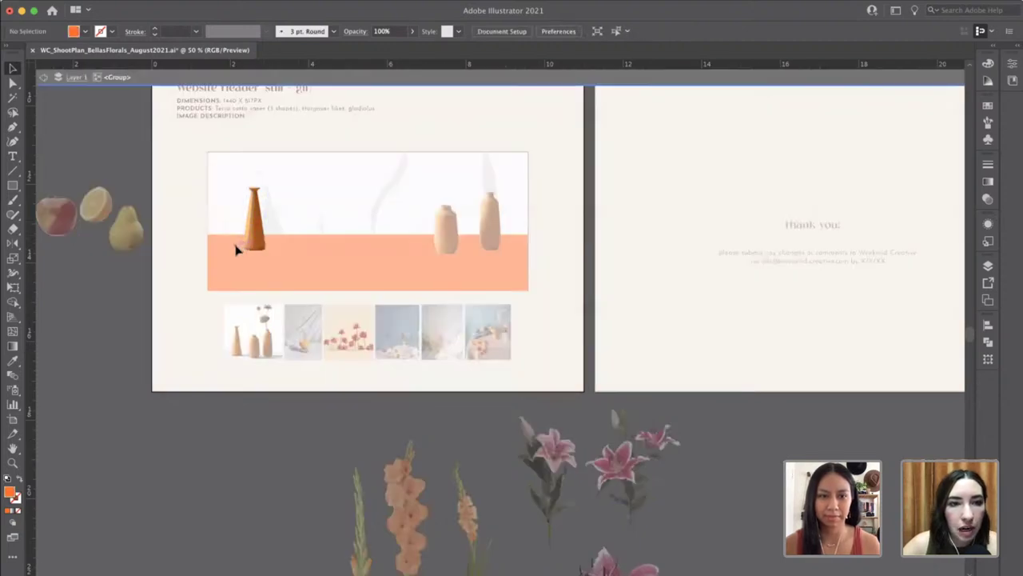
{"action": "double_click", "coordinate": [259, 536]}
{"action": "left_click_drag", "start_coordinate": [249, 238], "coordinate": [243, 231]}
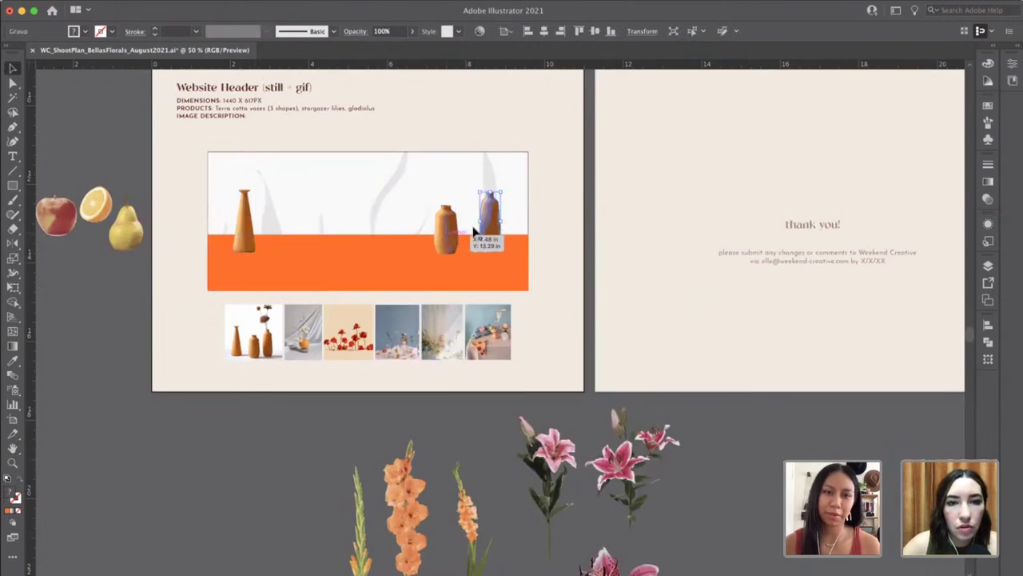
Spread the three vases wider across the orange banner.
{"action": "left_click", "coordinate": [448, 230]}
{"action": "left_click", "coordinate": [258, 245], "text": "shift"}
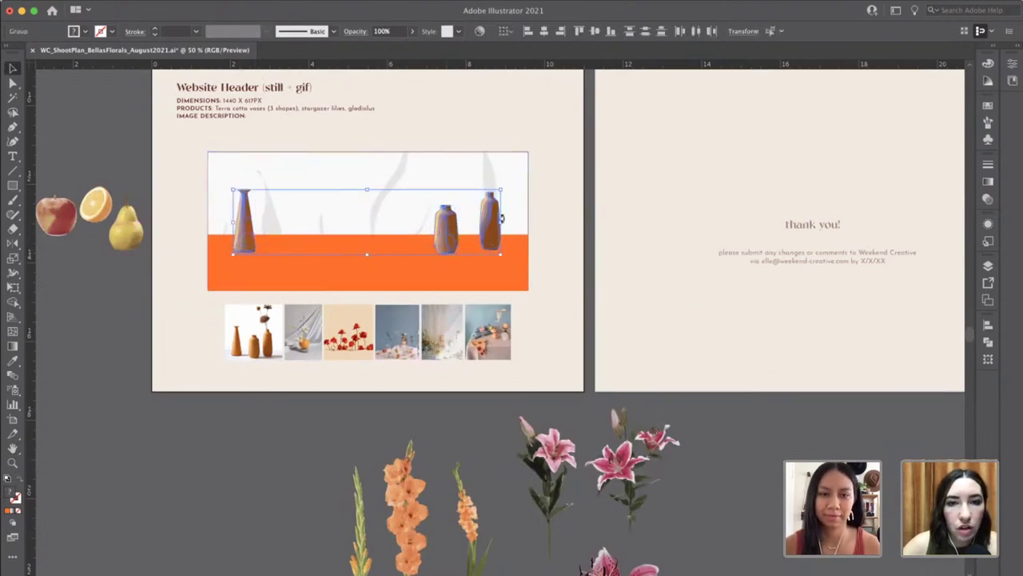
{"action": "mouse_move", "coordinate": [503, 222]}
{"action": "left_mouse_down"}
{"action": "mouse_move", "coordinate": [521, 223]}
{"action": "mouse_move", "coordinate": [366, 232]}
{"action": "mouse_move", "coordinate": [497, 222]}
{"action": "left_mouse_up"}
{"action": "left_click", "coordinate": [591, 230]}
{"action": "left_click", "coordinate": [247, 234], "text": "shift"}
{"action": "left_click", "coordinate": [370, 232], "text": "shift"}
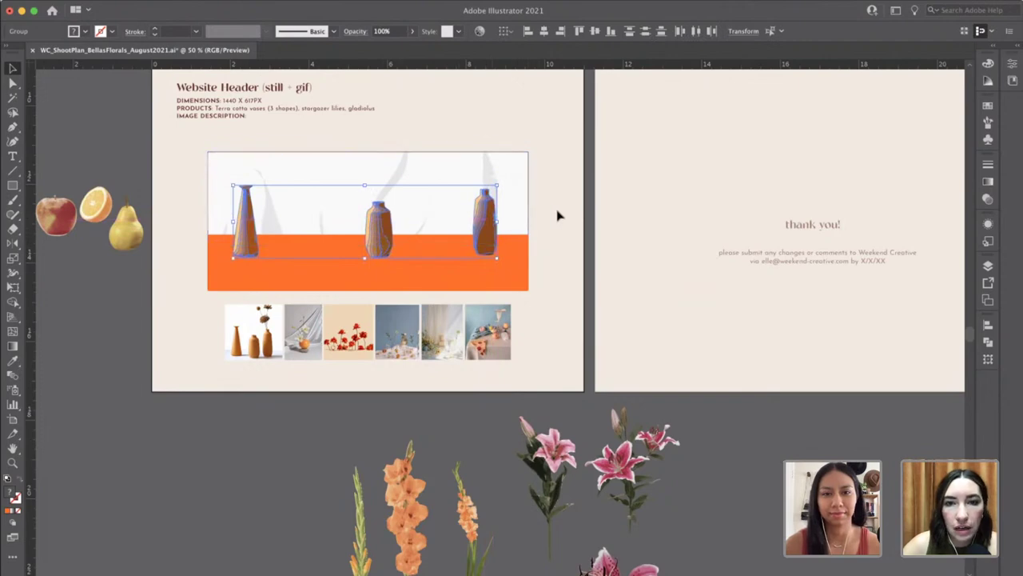
{"action": "left_click", "coordinate": [588, 211]}
Fine-tune the middle and right vase positions and move the pear onto the banner.
{"action": "left_click_drag", "start_coordinate": [393, 222], "coordinate": [363, 222]}
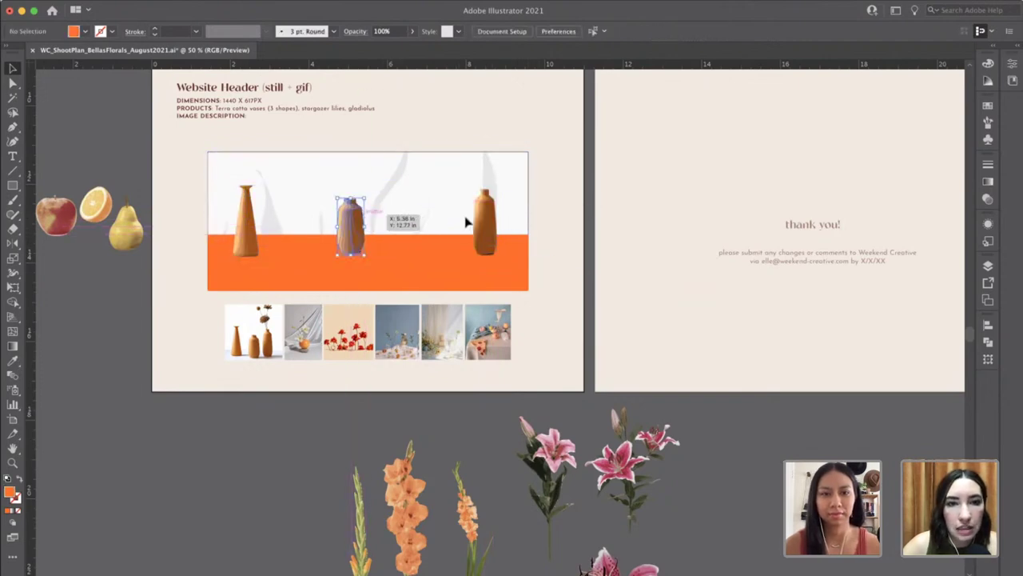
{"action": "mouse_move", "coordinate": [492, 226]}
{"action": "left_mouse_down"}
{"action": "mouse_move", "coordinate": [464, 223]}
{"action": "mouse_move", "coordinate": [475, 225]}
{"action": "left_mouse_up"}
{"action": "left_click_drag", "start_coordinate": [352, 227], "coordinate": [342, 230]}
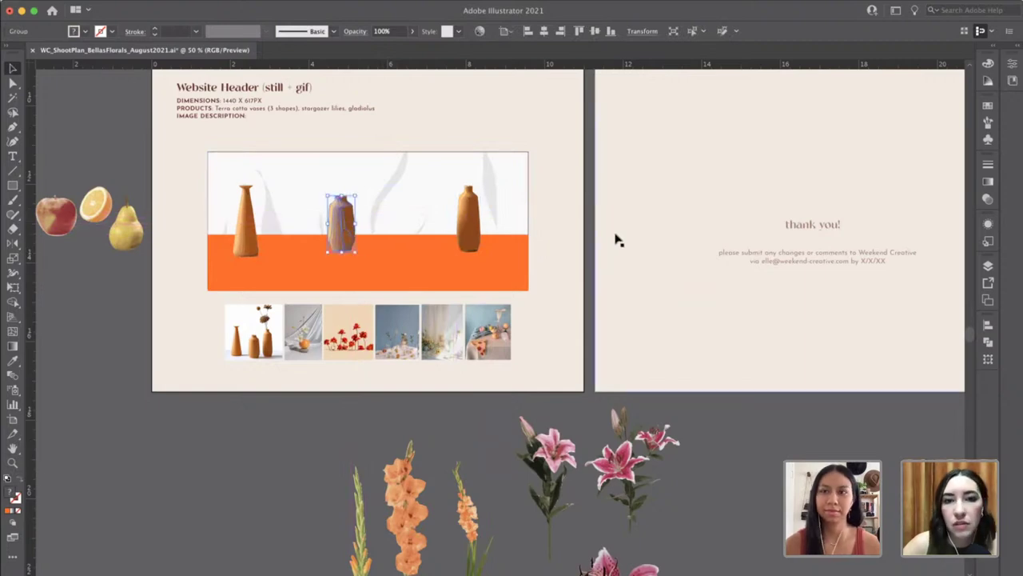
{"action": "left_click", "coordinate": [157, 357]}
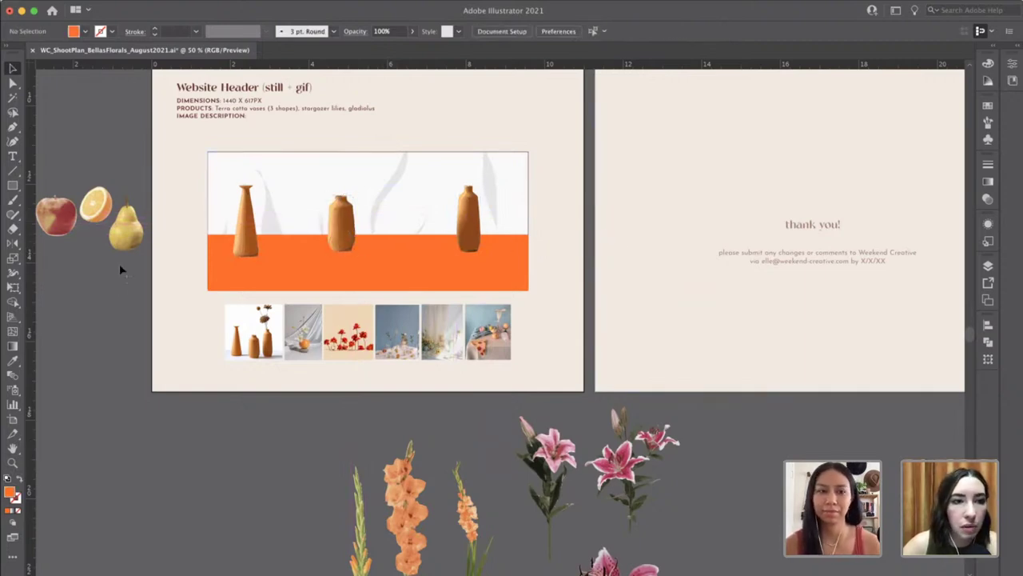
{"action": "left_click_drag", "start_coordinate": [122, 218], "coordinate": [286, 229]}
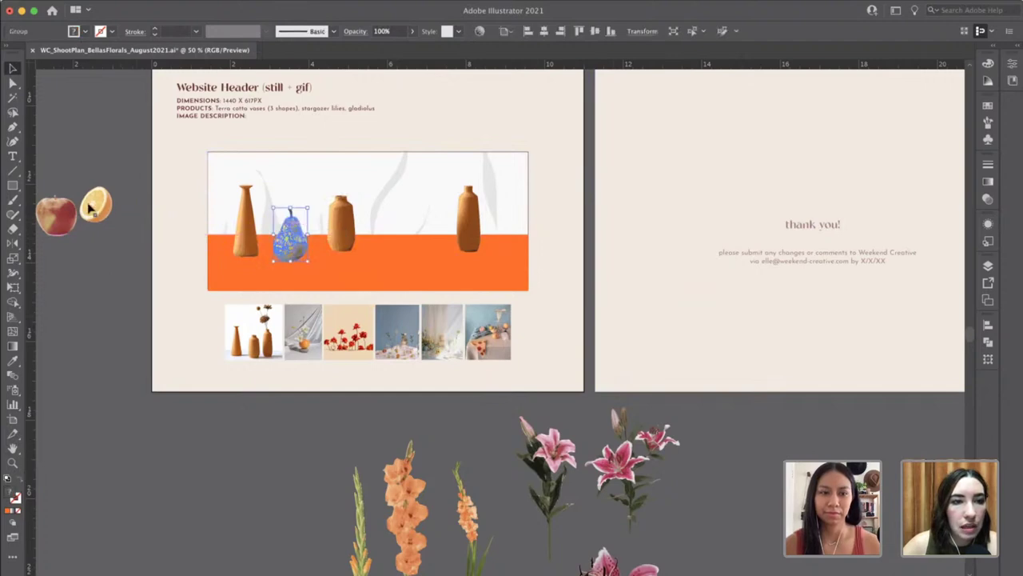
Shrink the apple, pear and orange together.
{"action": "left_click", "coordinate": [56, 214]}
{"action": "left_click", "coordinate": [283, 237], "text": "shift"}
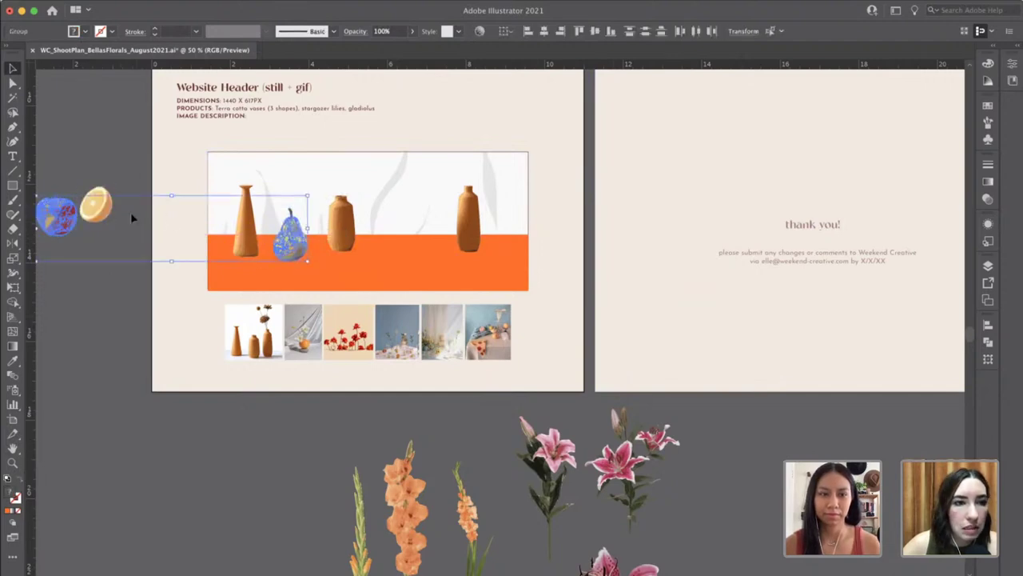
{"action": "left_click", "coordinate": [96, 205], "text": "shift"}
{"action": "left_click_drag", "start_coordinate": [172, 188], "coordinate": [172, 199]}
{"action": "left_click", "coordinate": [109, 286]}
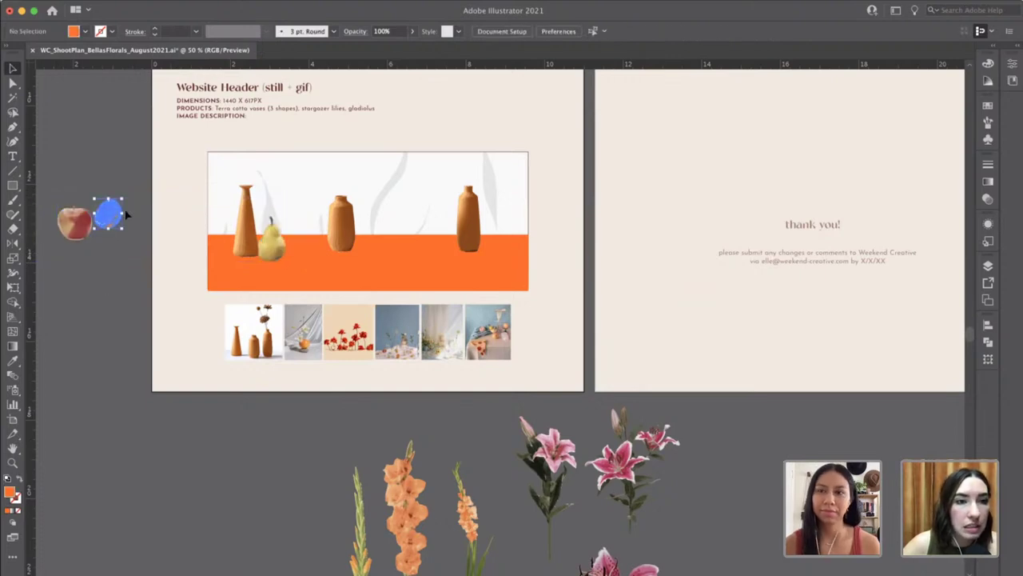
Place the orange on the header's orange band, bring it to front and mirror it horizontally.
{"action": "left_click_drag", "start_coordinate": [109, 214], "coordinate": [497, 243]}
{"action": "left_click", "coordinate": [144, 1]}
{"action": "mouse_move", "coordinate": [172, 16]}
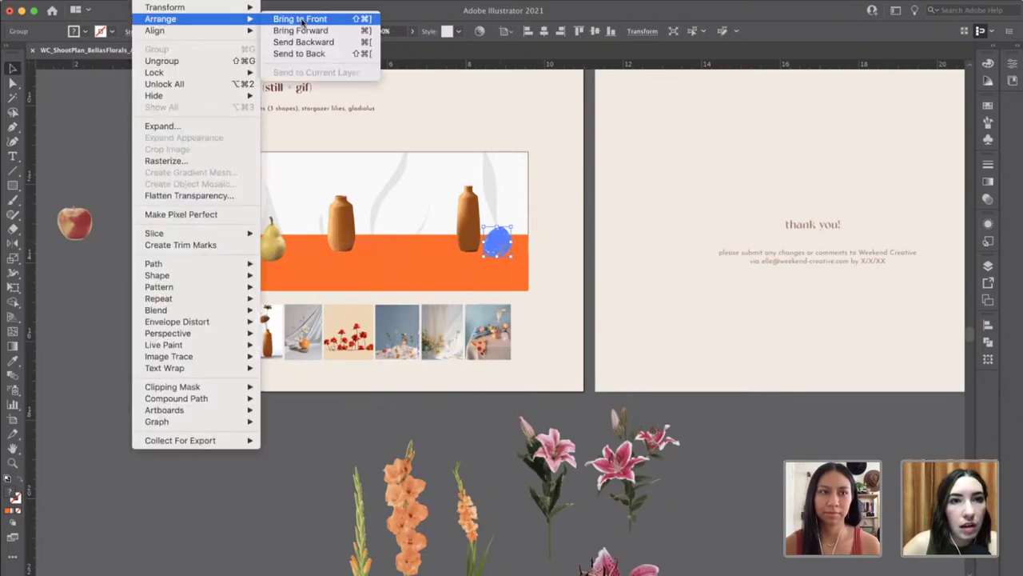
{"action": "left_click", "coordinate": [305, 21]}
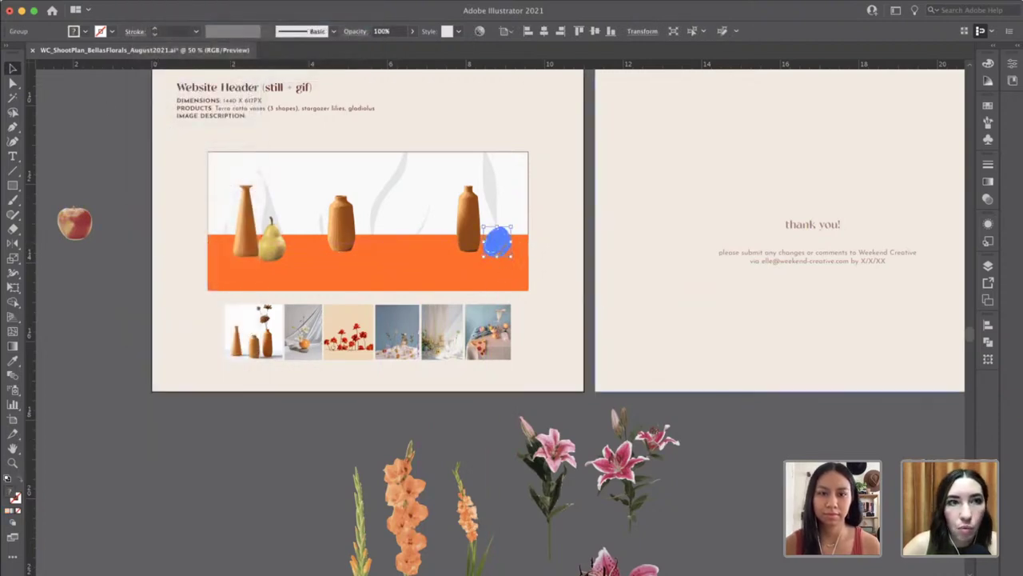
{"action": "left_click", "coordinate": [144, 2]}
{"action": "mouse_move", "coordinate": [164, 6]}
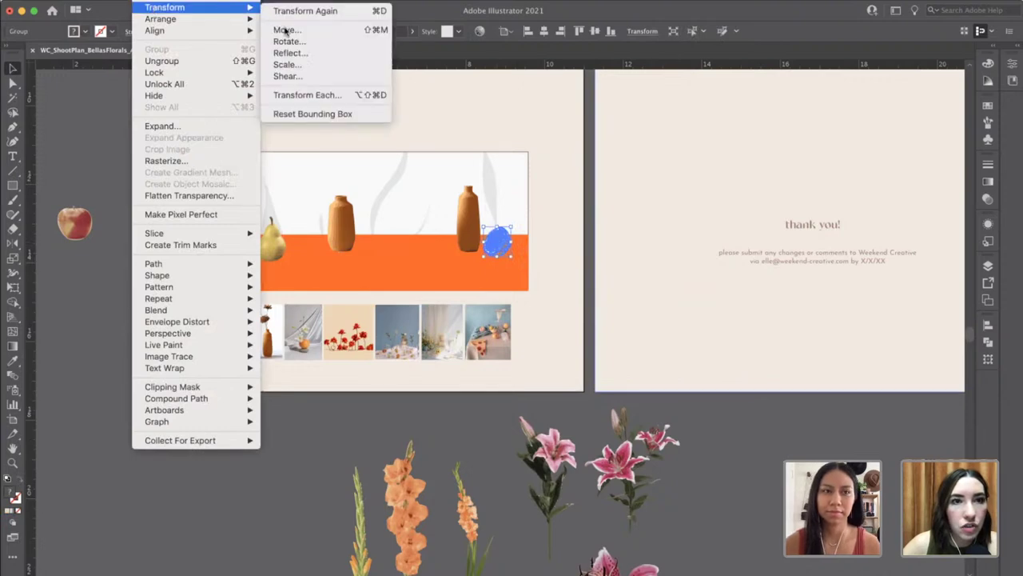
{"action": "left_click", "coordinate": [289, 53]}
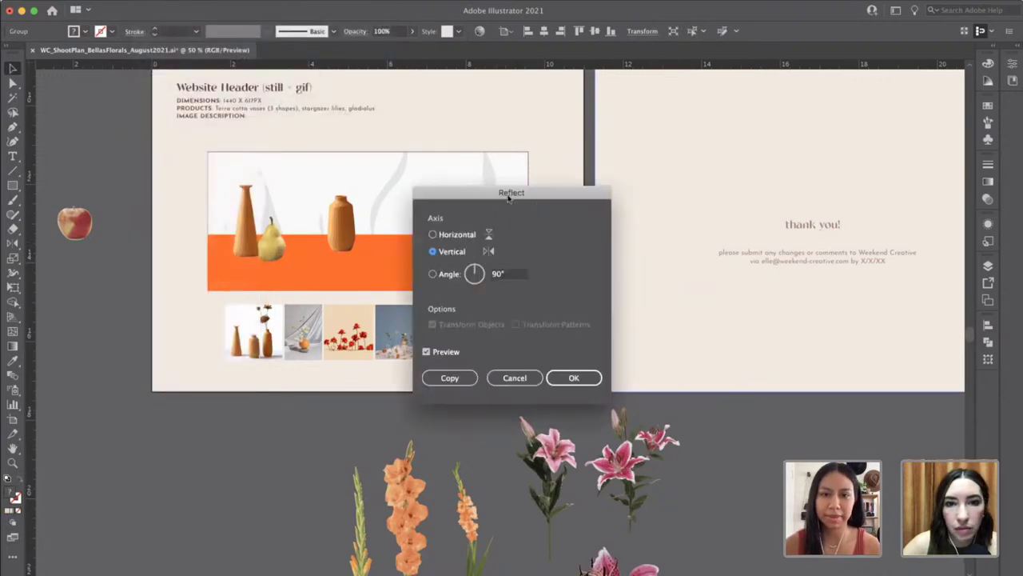
{"action": "left_click", "coordinate": [574, 378]}
{"action": "left_click_drag", "start_coordinate": [496, 242], "coordinate": [483, 239]}
{"action": "left_click", "coordinate": [590, 245]}
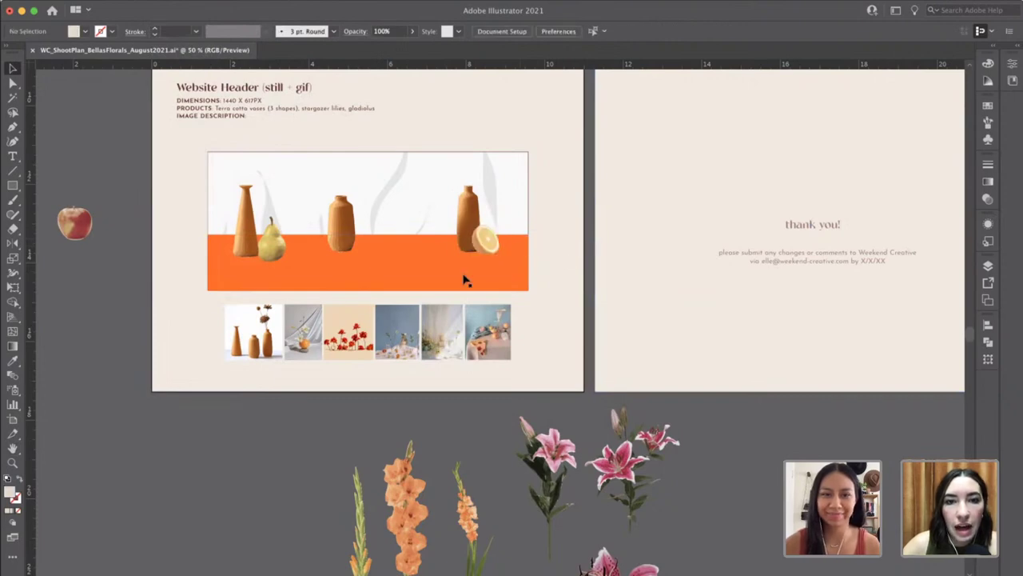
Bring the pear in front of the left vase and set an apple between the middle and right vases.
{"action": "left_click", "coordinate": [266, 241]}
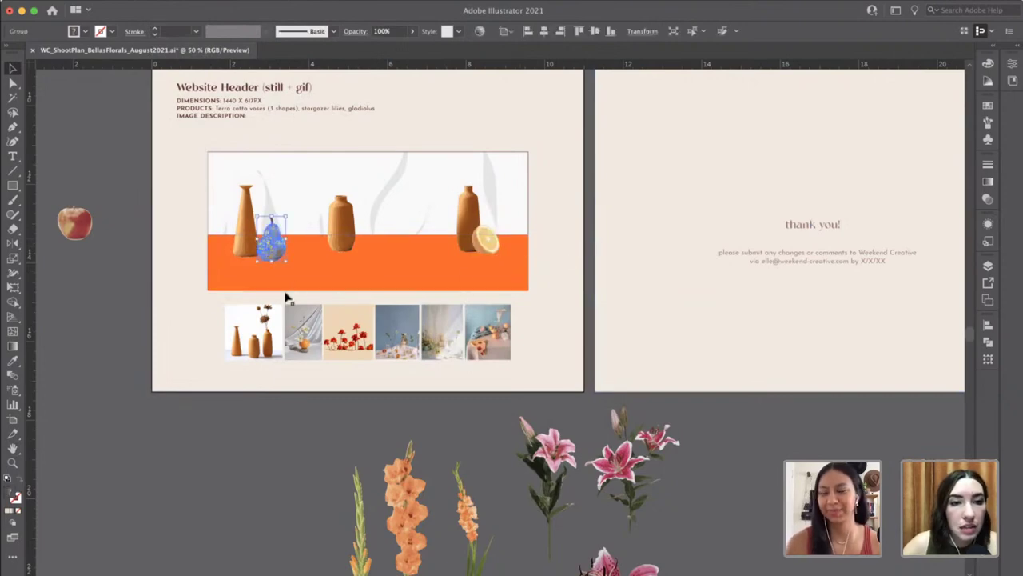
{"action": "left_click", "coordinate": [166, 7]}
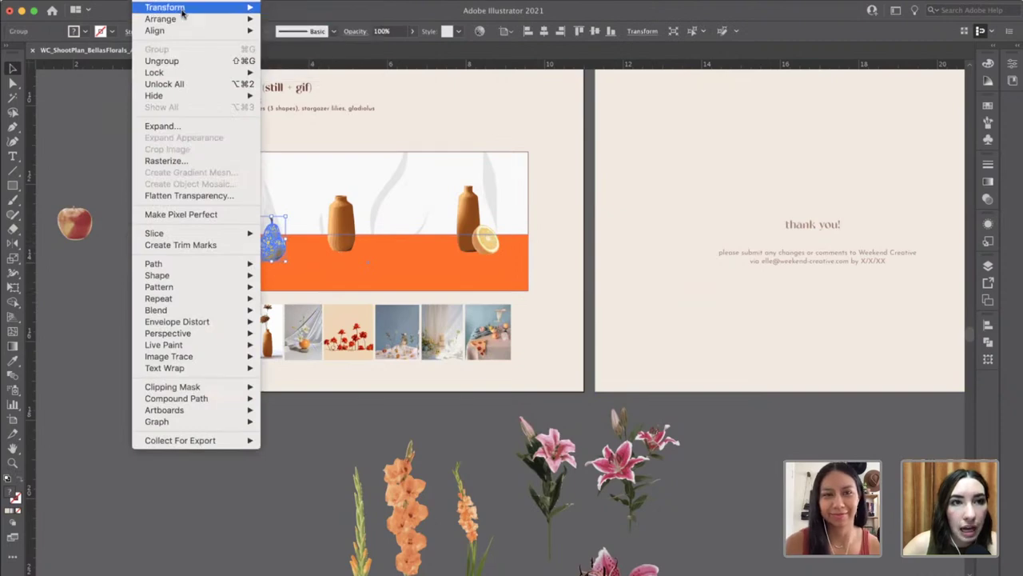
{"action": "mouse_move", "coordinate": [200, 7]}
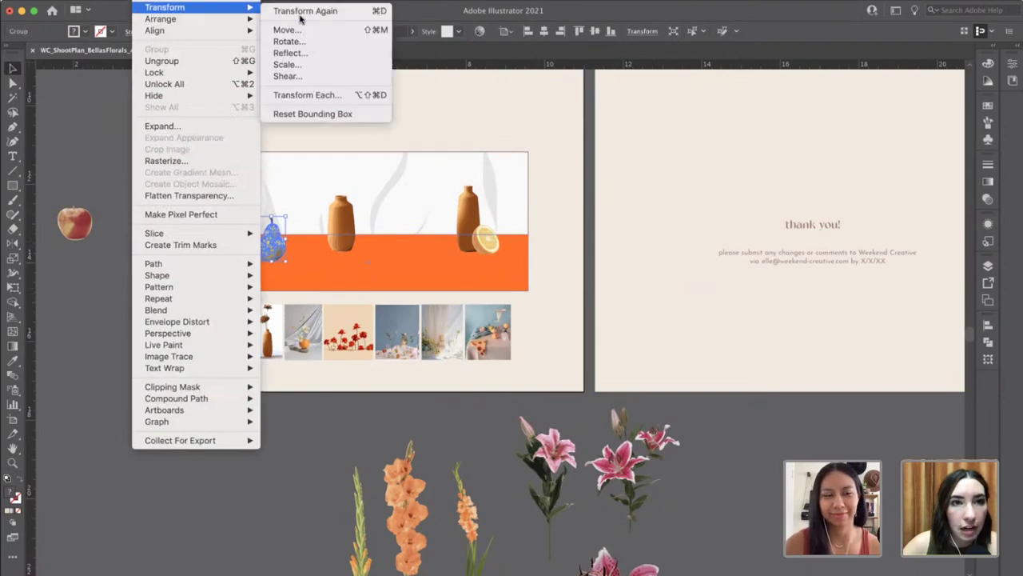
{"action": "left_click", "coordinate": [315, 53]}
{"action": "left_click", "coordinate": [514, 377]}
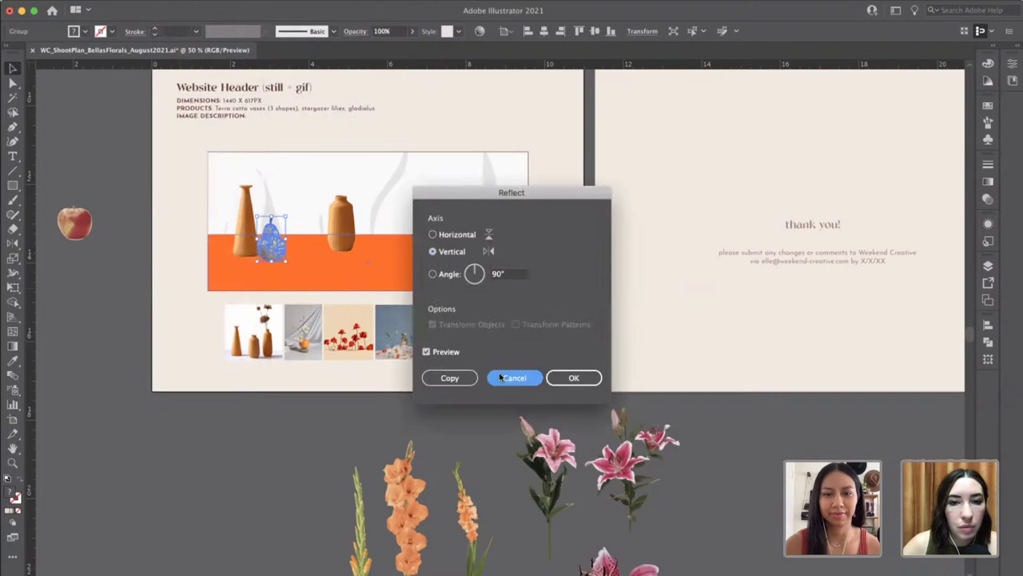
{"action": "left_click", "coordinate": [182, 4]}
{"action": "mouse_move", "coordinate": [154, 4]}
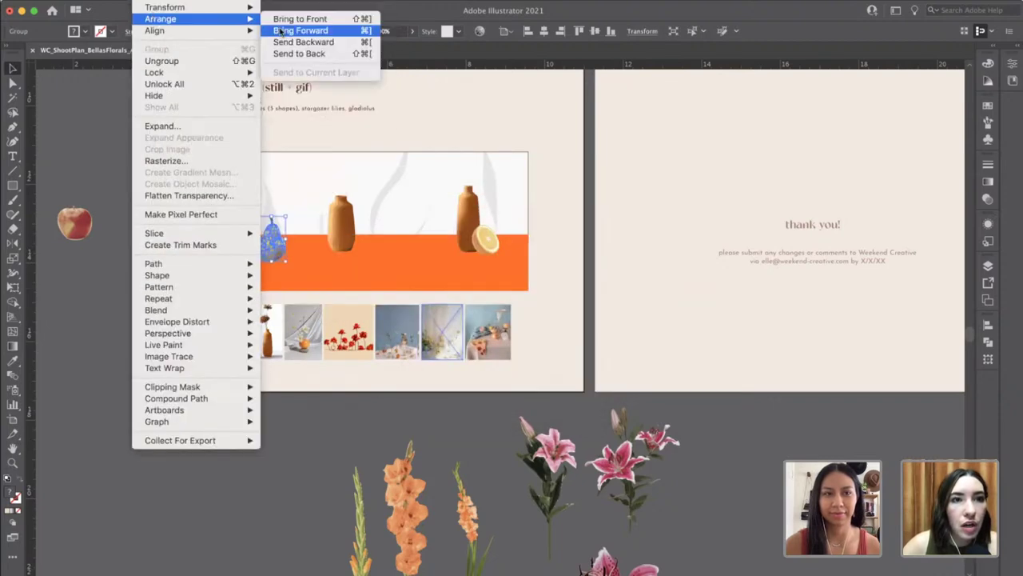
{"action": "left_click", "coordinate": [311, 24]}
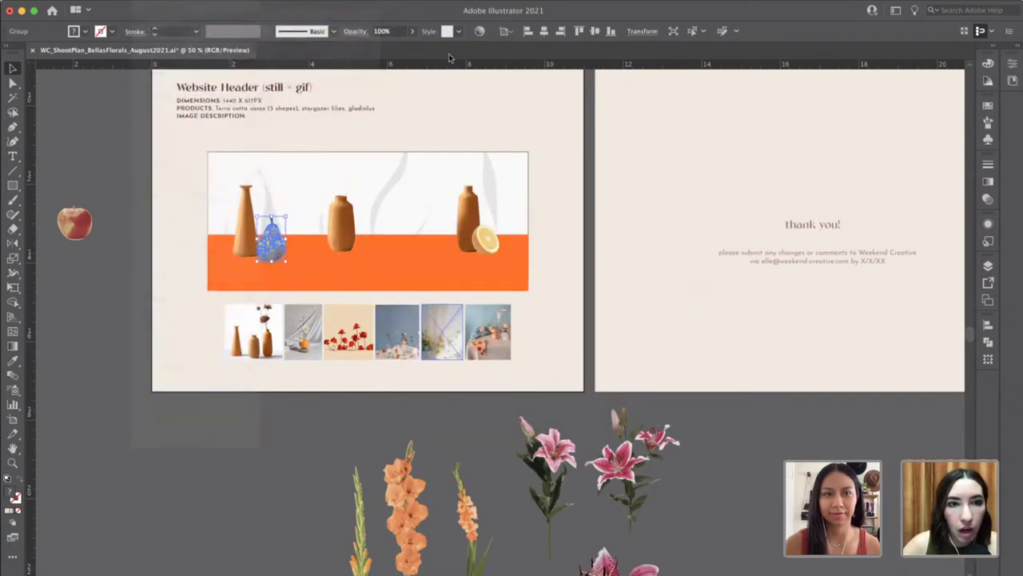
{"action": "left_click", "coordinate": [123, 302]}
{"action": "left_click_drag", "start_coordinate": [272, 246], "coordinate": [287, 236]}
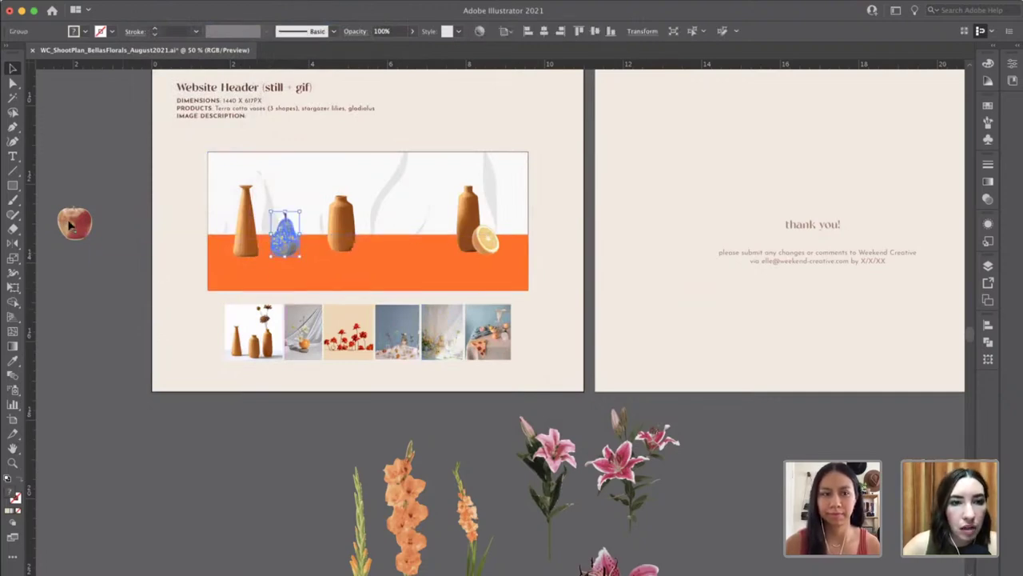
{"action": "left_click_drag", "start_coordinate": [70, 226], "coordinate": [407, 221]}
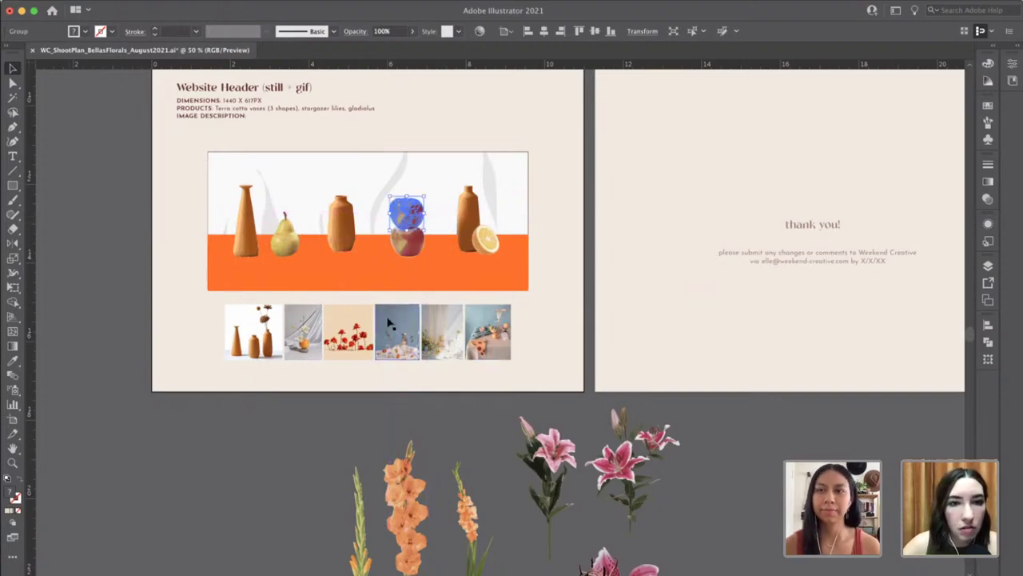
Place the orange gladiolus in the middle vase and shrink it to fit.
{"action": "left_click", "coordinate": [490, 437]}
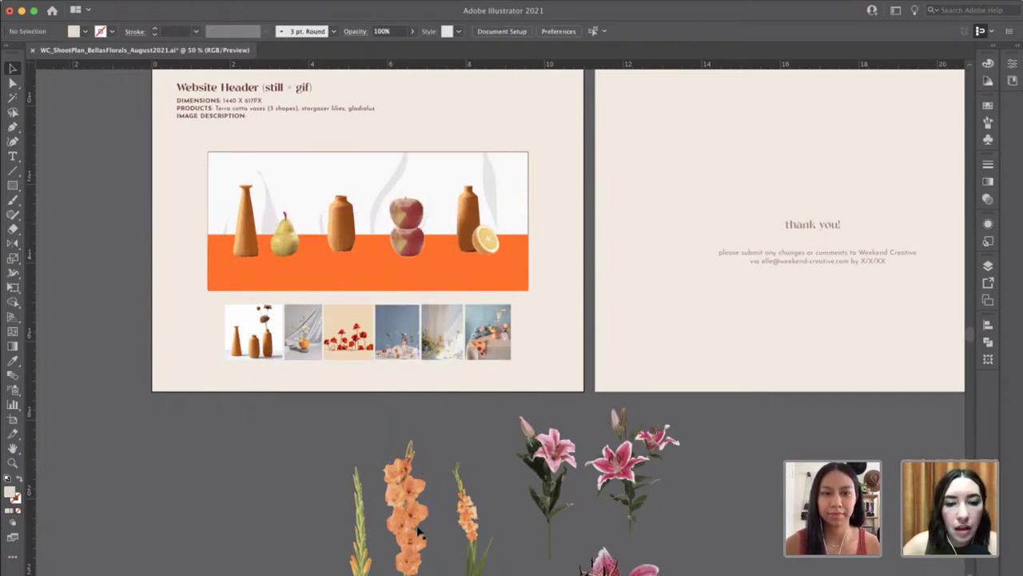
{"action": "left_click_drag", "start_coordinate": [417, 531], "coordinate": [340, 158]}
{"action": "scroll", "coordinate": [394, 220], "scroll_direction": "up", "scroll_amount": 2}
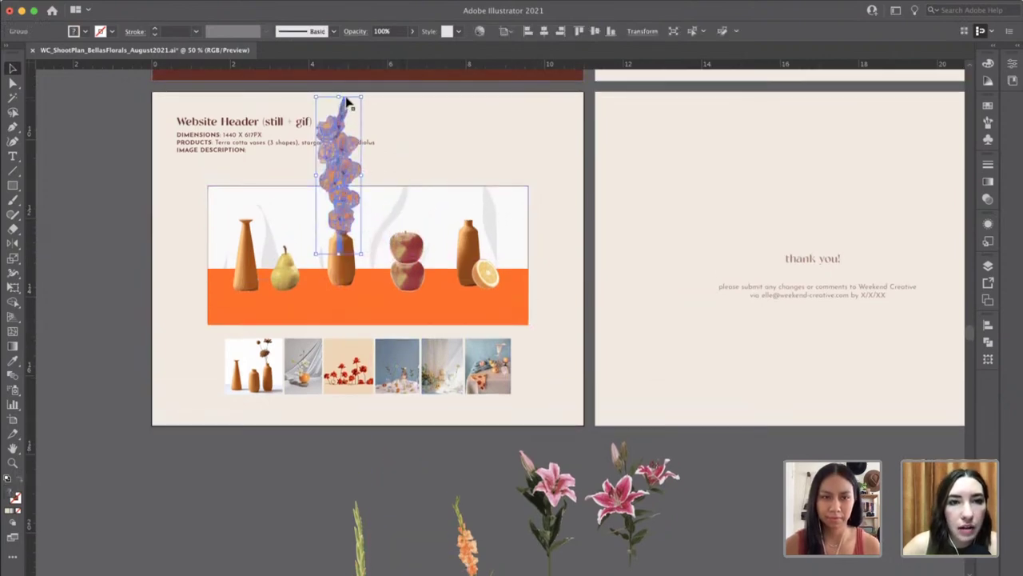
{"action": "left_click_drag", "start_coordinate": [341, 99], "coordinate": [341, 158]}
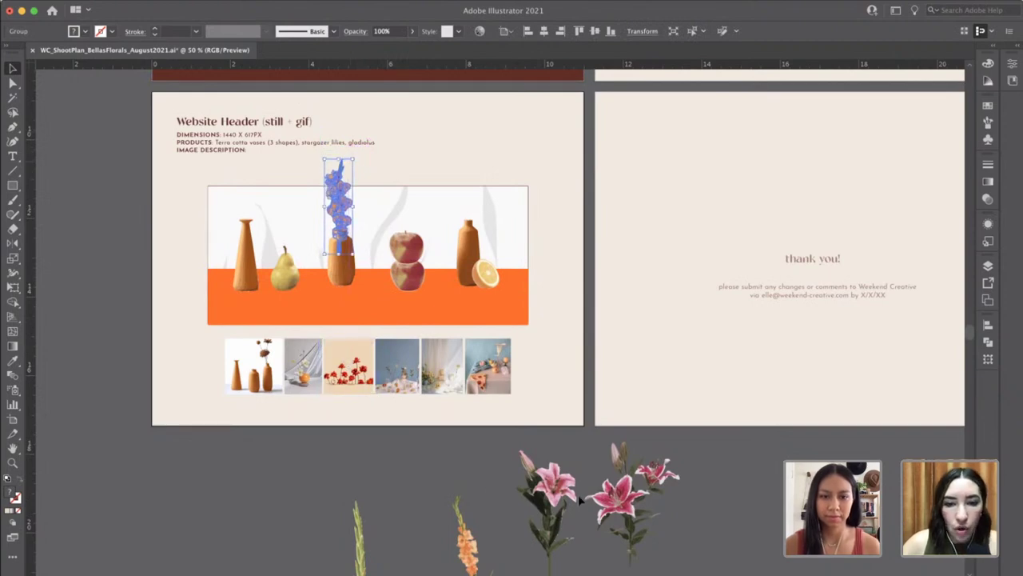
{"action": "scroll", "coordinate": [579, 499], "scroll_direction": "down", "scroll_amount": 10}
{"action": "scroll", "coordinate": [593, 418], "scroll_direction": "up", "scroll_amount": 12}
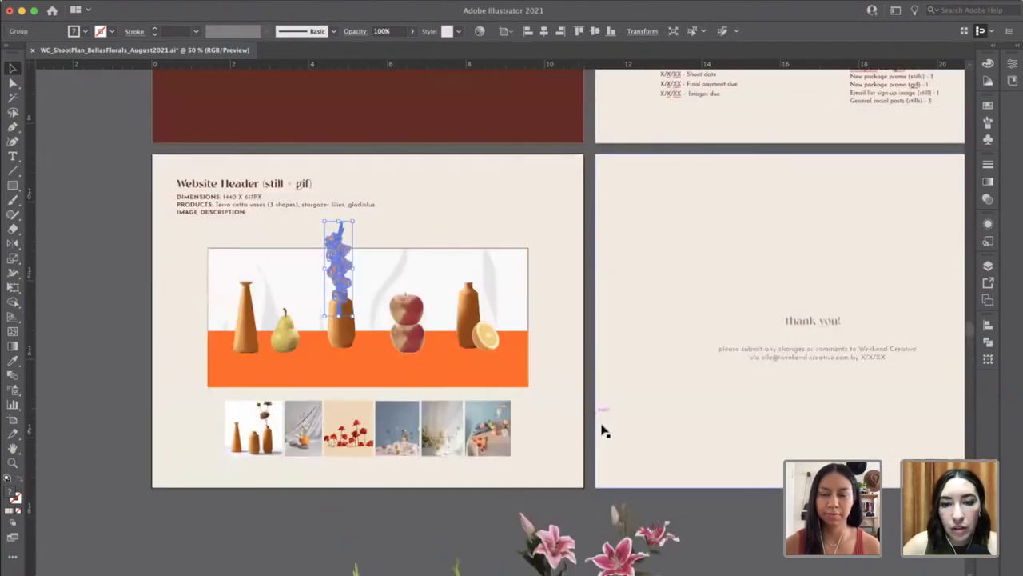
{"action": "scroll", "coordinate": [598, 424], "scroll_direction": "down", "scroll_amount": 10}
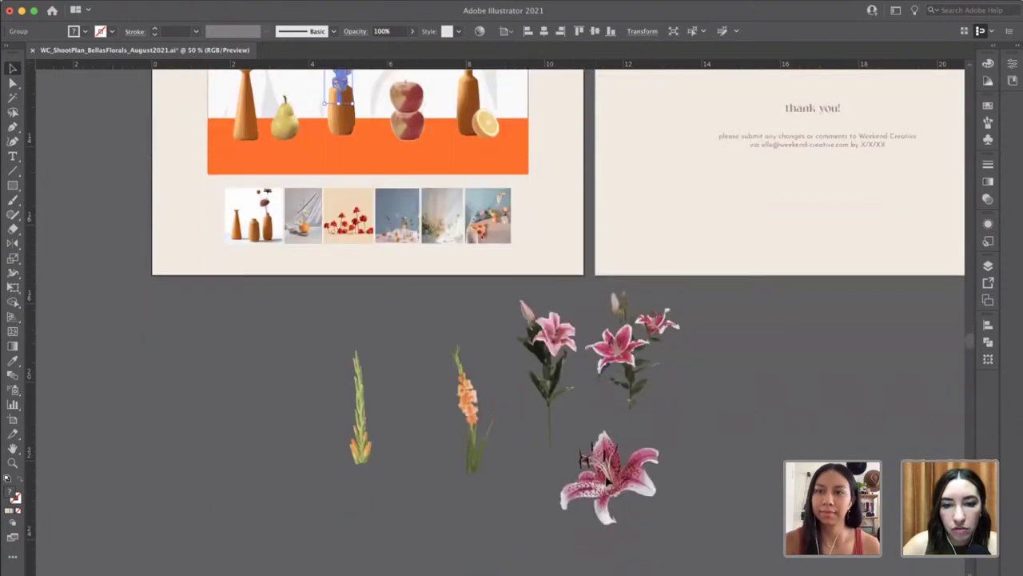
Bring the pink lily in front of the right vase, to the front, tilted about 47 degrees.
{"action": "left_click_drag", "start_coordinate": [583, 460], "coordinate": [423, 100]}
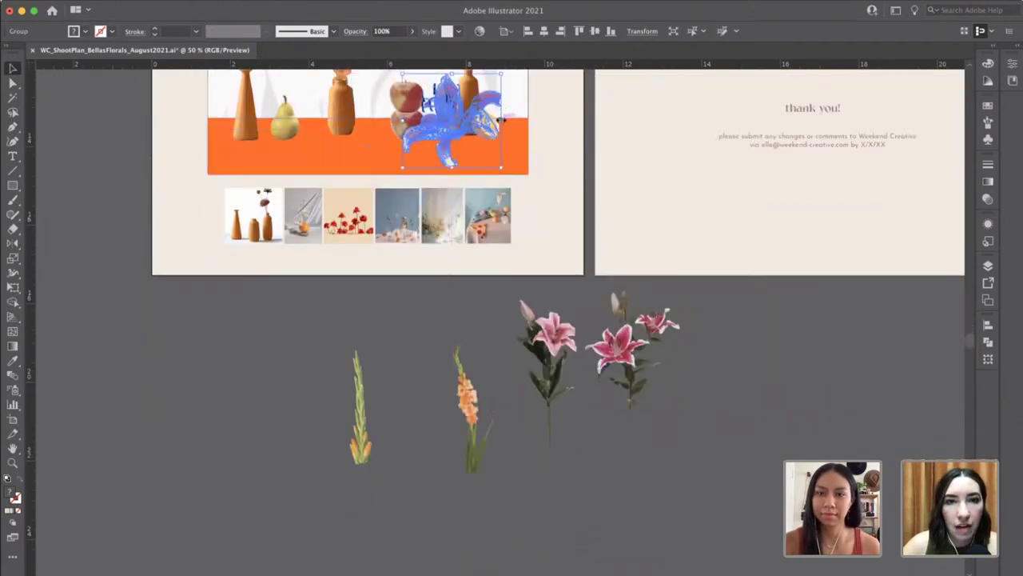
{"action": "left_click_drag", "start_coordinate": [501, 120], "coordinate": [454, 120]}
{"action": "scroll", "coordinate": [489, 172], "scroll_direction": "up", "scroll_amount": 5}
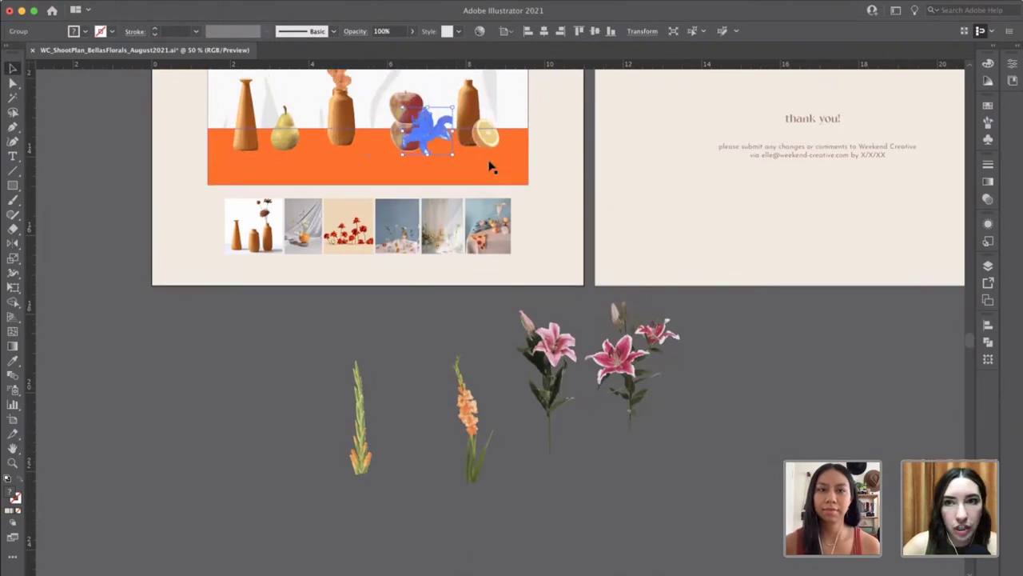
{"action": "left_click_drag", "start_coordinate": [433, 251], "coordinate": [441, 248]}
{"action": "left_click", "coordinate": [151, 0]}
{"action": "mouse_move", "coordinate": [160, 18]}
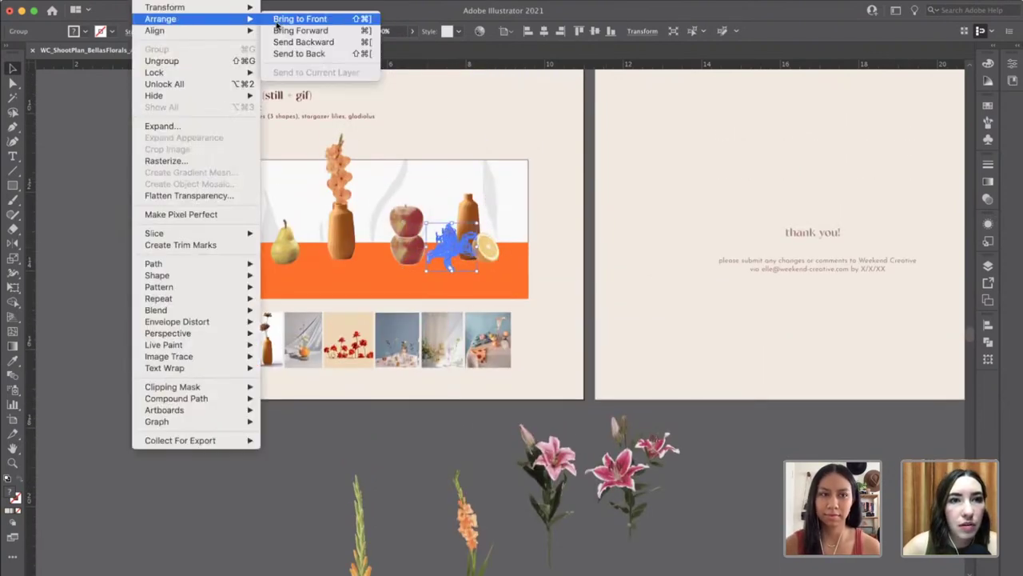
{"action": "left_click", "coordinate": [300, 18]}
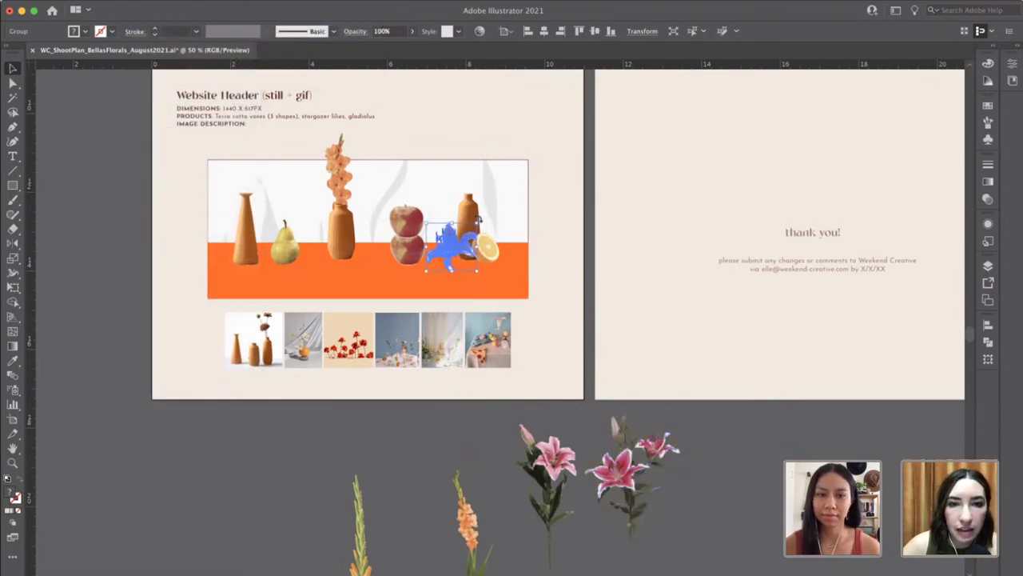
{"action": "left_click_drag", "start_coordinate": [478, 221], "coordinate": [456, 210]}
{"action": "left_click", "coordinate": [457, 444]}
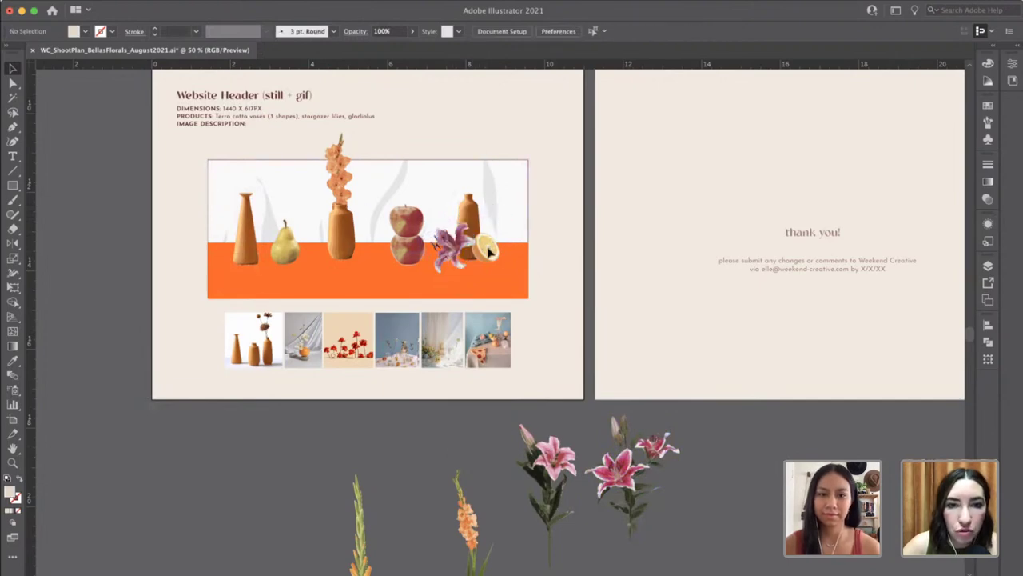
Shift the right vase and orange half slightly right and set the second gladiolus in the right vase.
{"action": "left_click", "coordinate": [478, 240]}
{"action": "left_click_drag", "start_coordinate": [444, 253], "coordinate": [469, 254]}
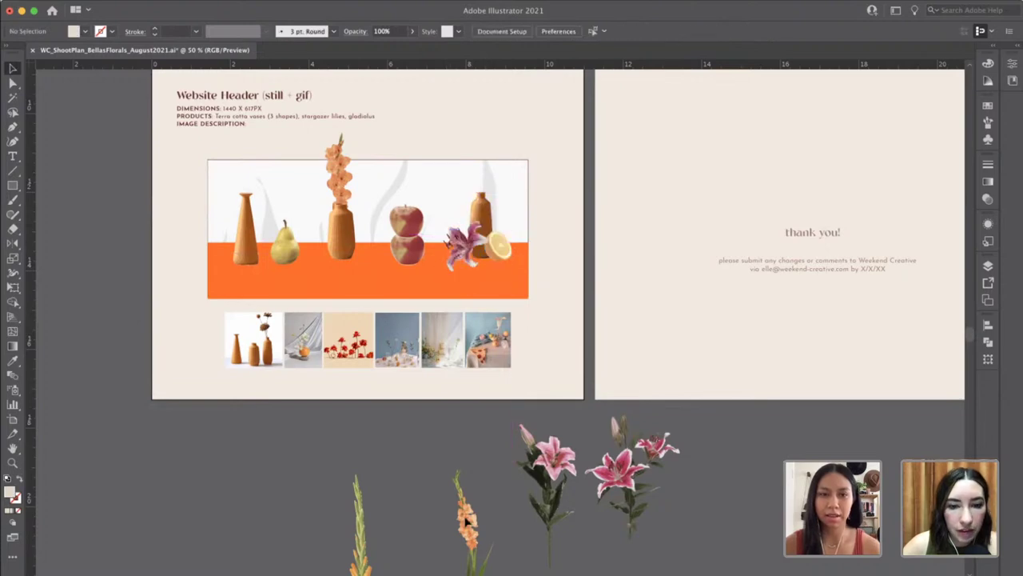
{"action": "left_click", "coordinate": [480, 472]}
{"action": "left_click_drag", "start_coordinate": [483, 465], "coordinate": [638, 256]}
{"action": "left_click_drag", "start_coordinate": [638, 320], "coordinate": [478, 154]}
{"action": "left_click_drag", "start_coordinate": [480, 162], "coordinate": [480, 185]}
Place the pink lily stem in the left vase and resize it to fit.
{"action": "left_click", "coordinate": [585, 372]}
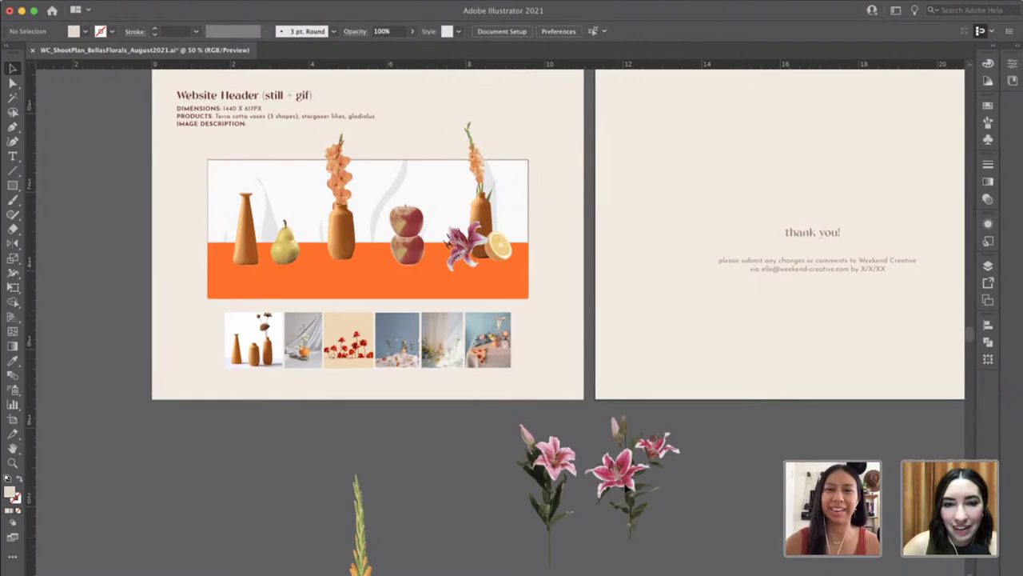
{"action": "left_click_drag", "start_coordinate": [626, 484], "coordinate": [244, 180]}
{"action": "left_click_drag", "start_coordinate": [243, 109], "coordinate": [247, 142]}
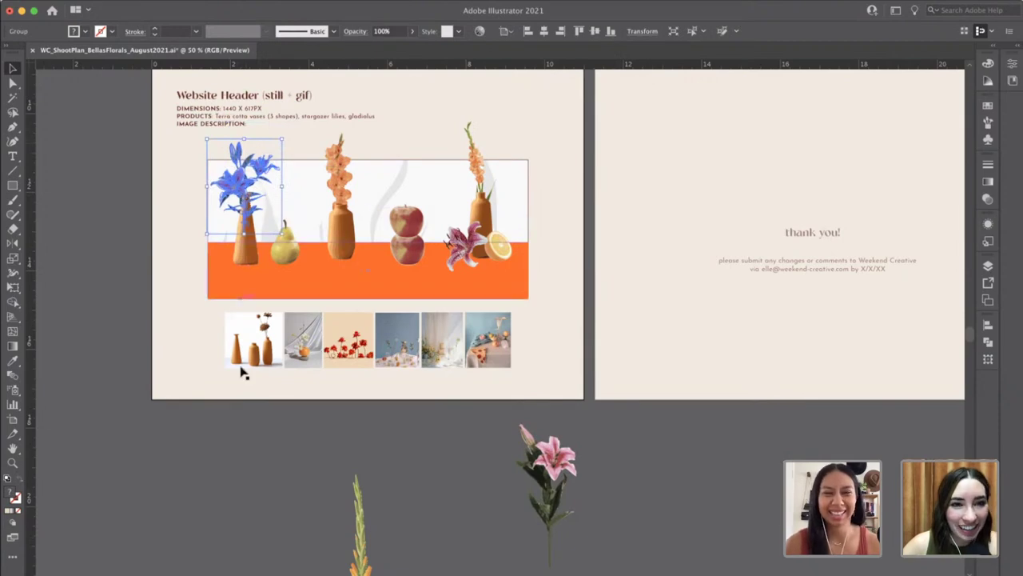
{"action": "left_click", "coordinate": [248, 424]}
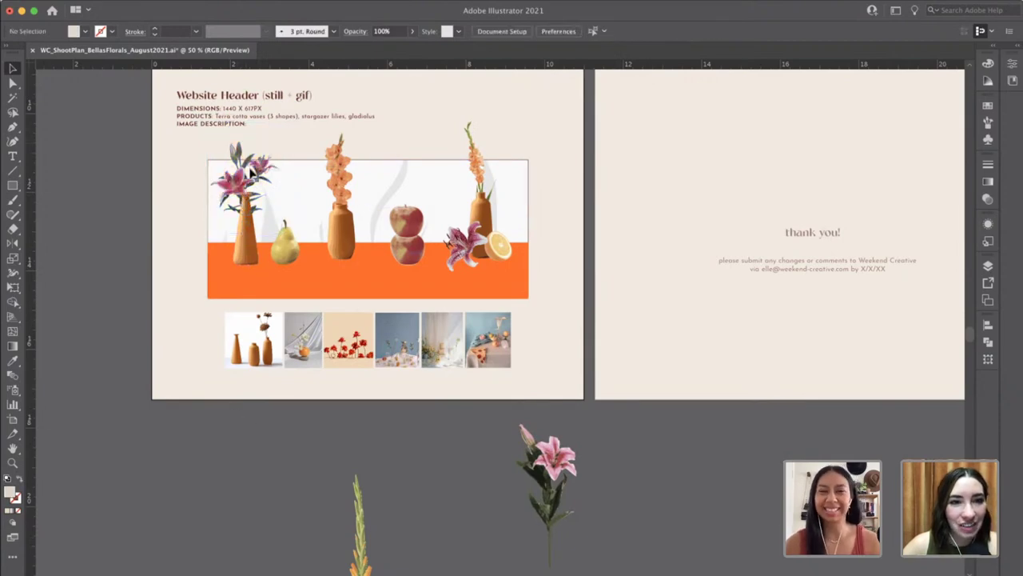
Zoom in on the left vase and erase the lily leaf where it crosses the rim.
{"action": "left_click", "coordinate": [248, 243]}
{"action": "key", "text": "z"}
{"action": "left_click", "coordinate": [449, 296]}
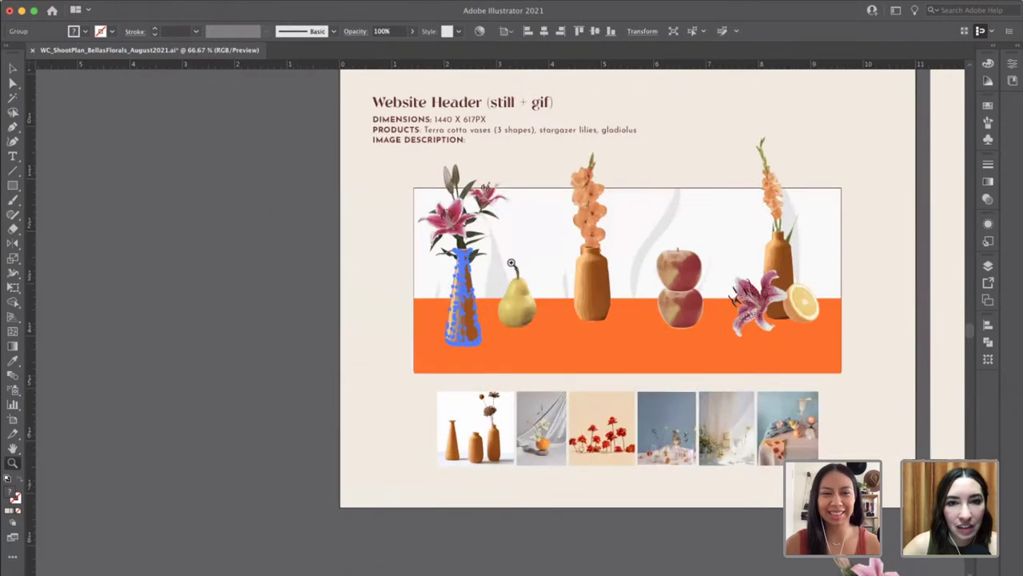
{"action": "left_click", "coordinate": [449, 296]}
{"action": "left_click", "coordinate": [448, 296]}
{"action": "left_click", "coordinate": [516, 295]}
{"action": "key", "text": "space"}
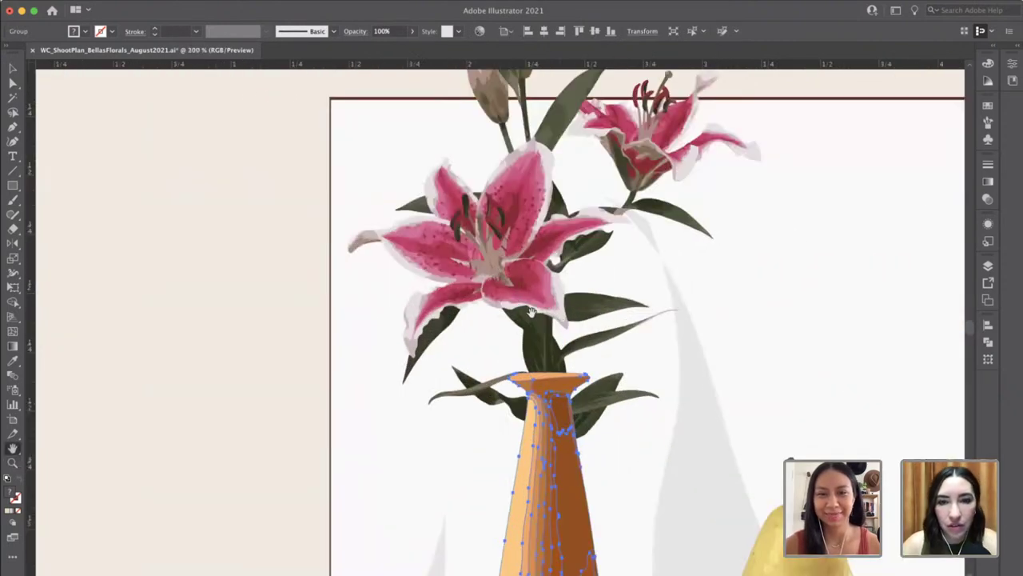
{"action": "key", "text": "v"}
{"action": "left_click", "coordinate": [587, 302]}
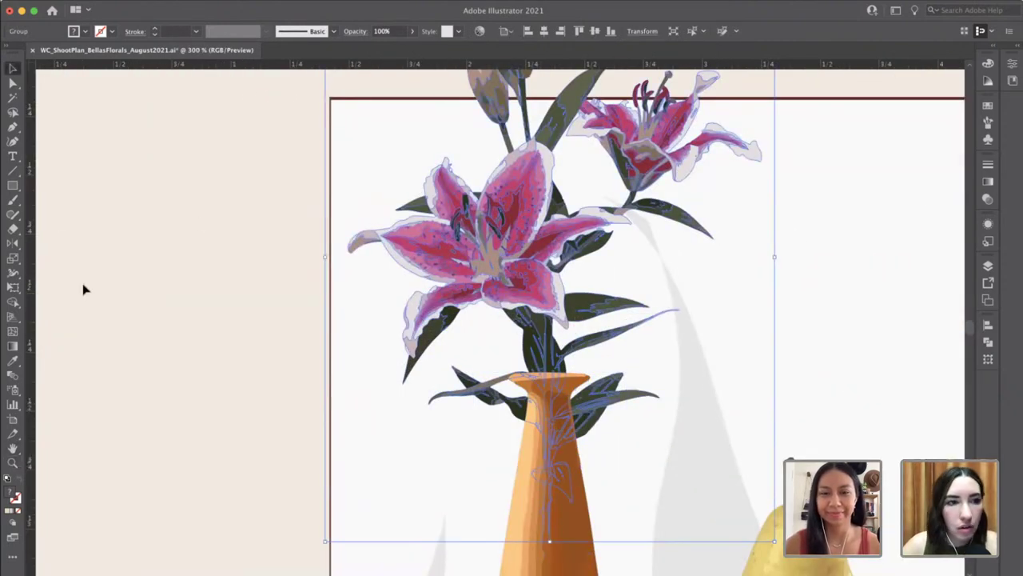
{"action": "left_click", "coordinate": [12, 230]}
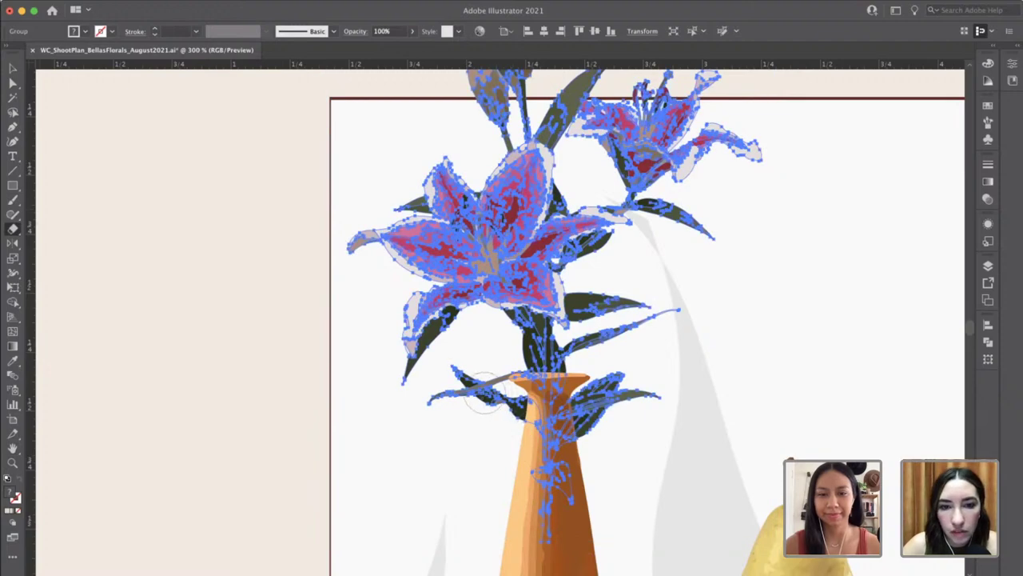
{"action": "mouse_move", "coordinate": [482, 391]}
{"action": "left_mouse_down"}
{"action": "mouse_move", "coordinate": [452, 392]}
{"action": "mouse_move", "coordinate": [457, 365]}
{"action": "mouse_move", "coordinate": [466, 397]}
{"action": "mouse_move", "coordinate": [421, 404]}
{"action": "mouse_move", "coordinate": [485, 397]}
{"action": "mouse_move", "coordinate": [500, 382]}
{"action": "mouse_move", "coordinate": [515, 415]}
{"action": "left_mouse_up"}
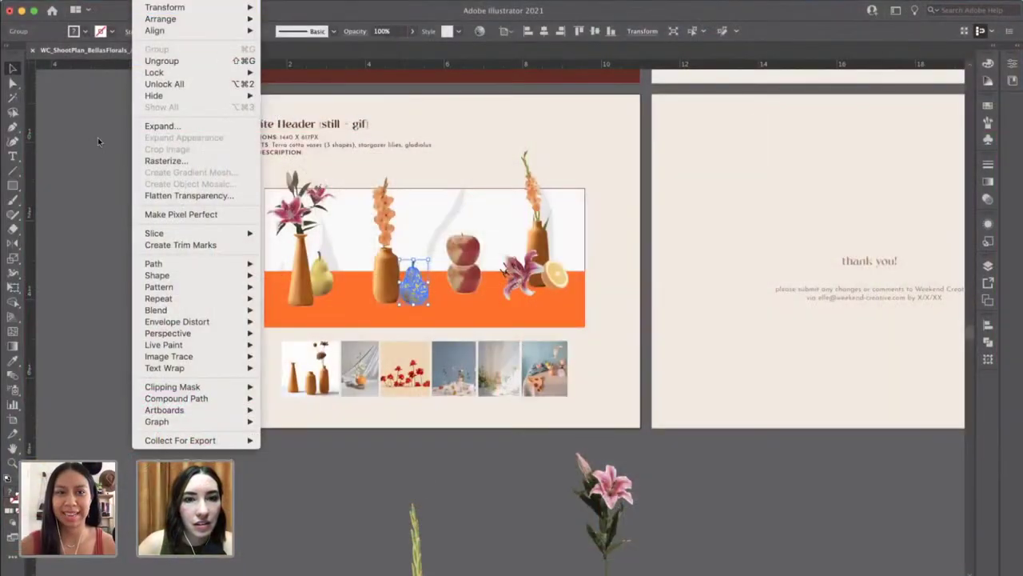
Move the pear next to the right vase and tilt the lily at the middle vase's foot.
{"action": "left_click", "coordinate": [456, 298]}
{"action": "left_click_drag", "start_coordinate": [416, 292], "coordinate": [536, 276]}
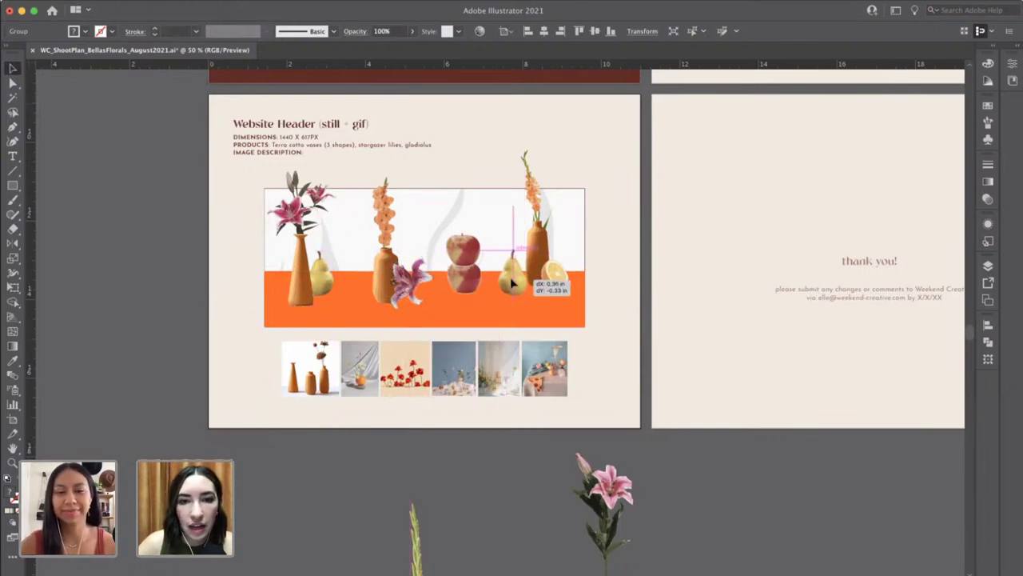
{"action": "left_click", "coordinate": [414, 273]}
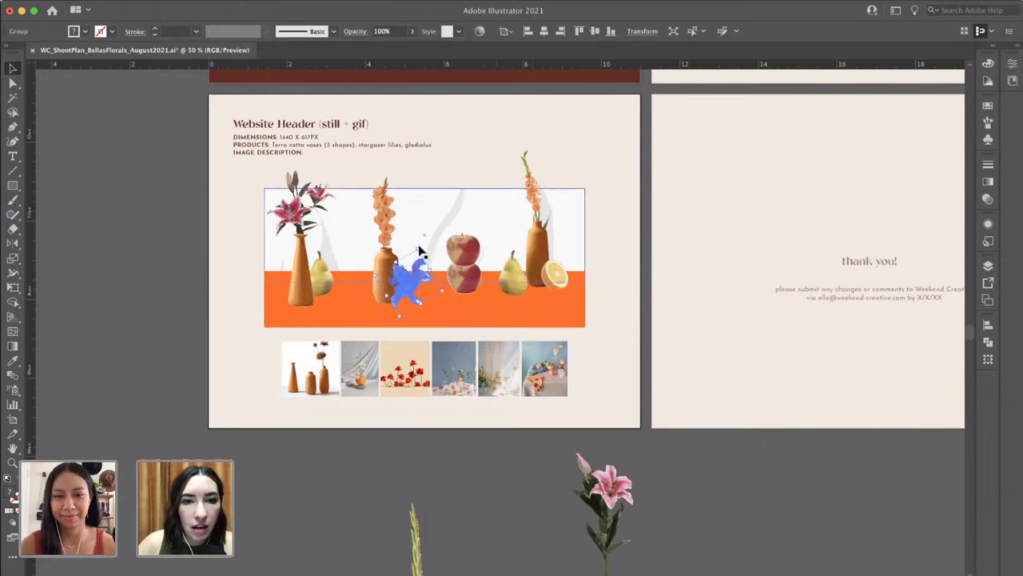
{"action": "left_click_drag", "start_coordinate": [417, 248], "coordinate": [419, 299]}
{"action": "left_click", "coordinate": [532, 463]}
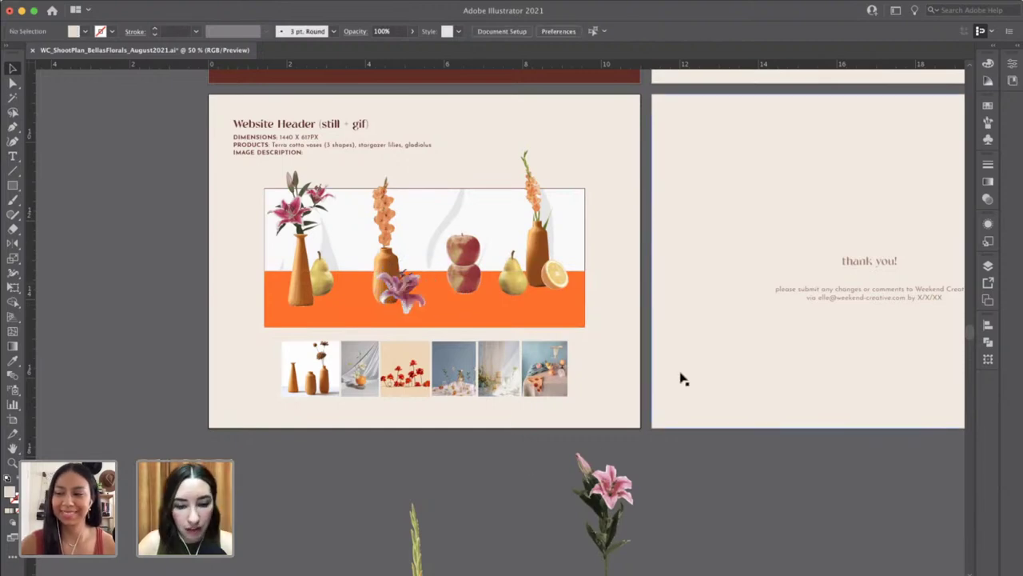
{"action": "left_click_drag", "start_coordinate": [697, 347], "coordinate": [424, 380]}
Drag the Website Header artboard slightly left to X 5.3611 in, dismissing the alert.
{"action": "key", "text": "super+minus"}
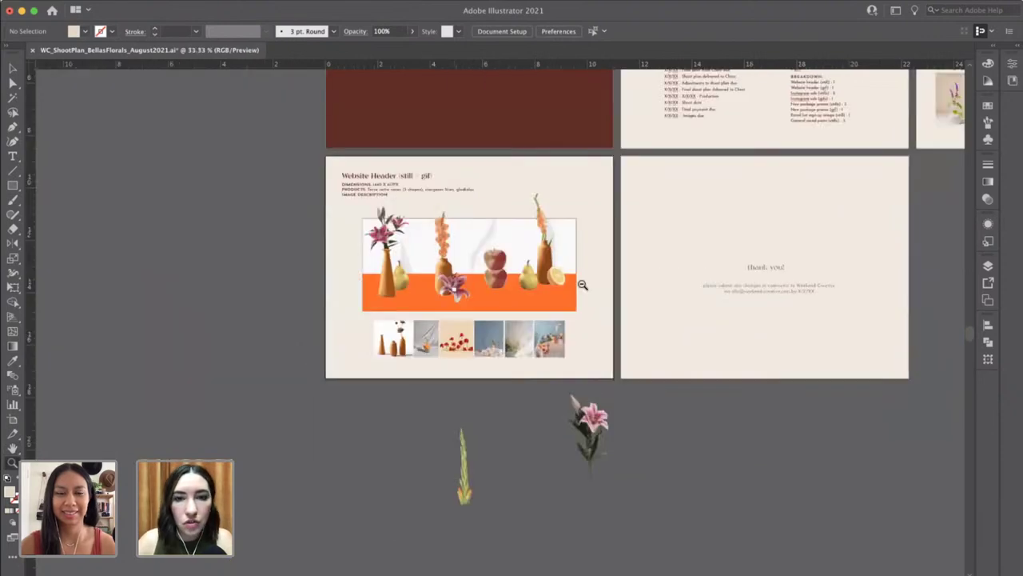
{"action": "key", "text": "super+minus"}
{"action": "scroll", "coordinate": [628, 281], "scroll_direction": "down", "scroll_amount": 5}
{"action": "scroll", "coordinate": [530, 319], "scroll_direction": "up", "scroll_amount": 4}
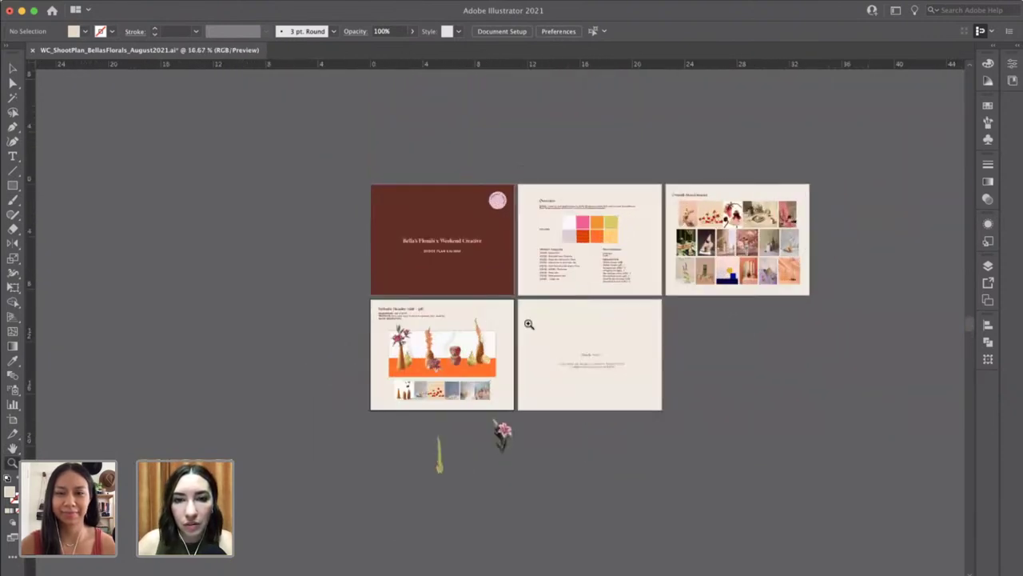
{"action": "key", "text": "super+equal"}
{"action": "key", "text": "super+equal"}
{"action": "left_click_drag", "start_coordinate": [554, 276], "coordinate": [463, 350]}
{"action": "scroll", "coordinate": [473, 293], "scroll_direction": "right", "scroll_amount": 2}
{"action": "scroll", "coordinate": [473, 293], "scroll_direction": "up", "scroll_amount": 2}
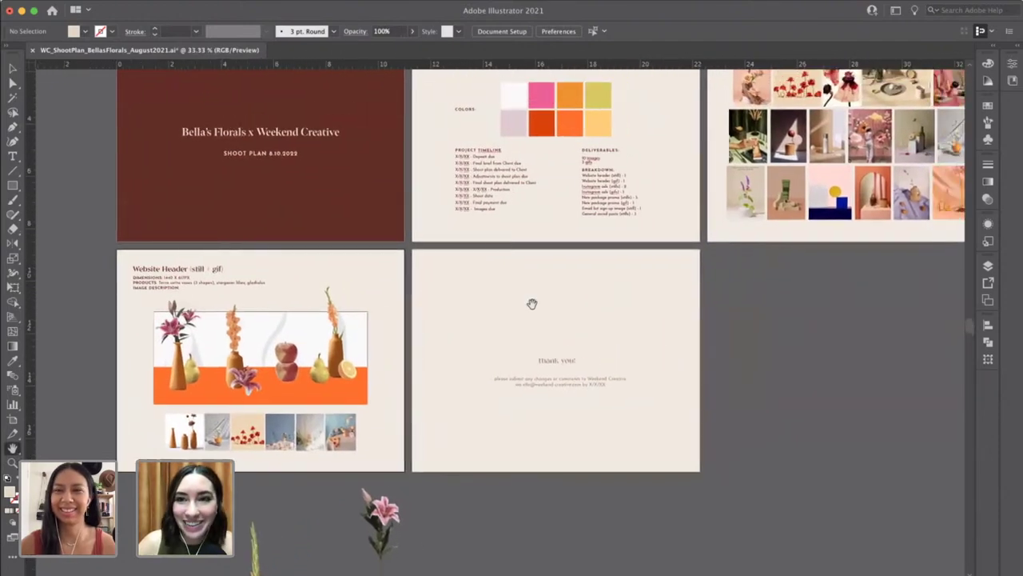
{"action": "scroll", "coordinate": [560, 348], "scroll_direction": "right", "scroll_amount": 2}
{"action": "scroll", "coordinate": [560, 348], "scroll_direction": "up", "scroll_amount": 2}
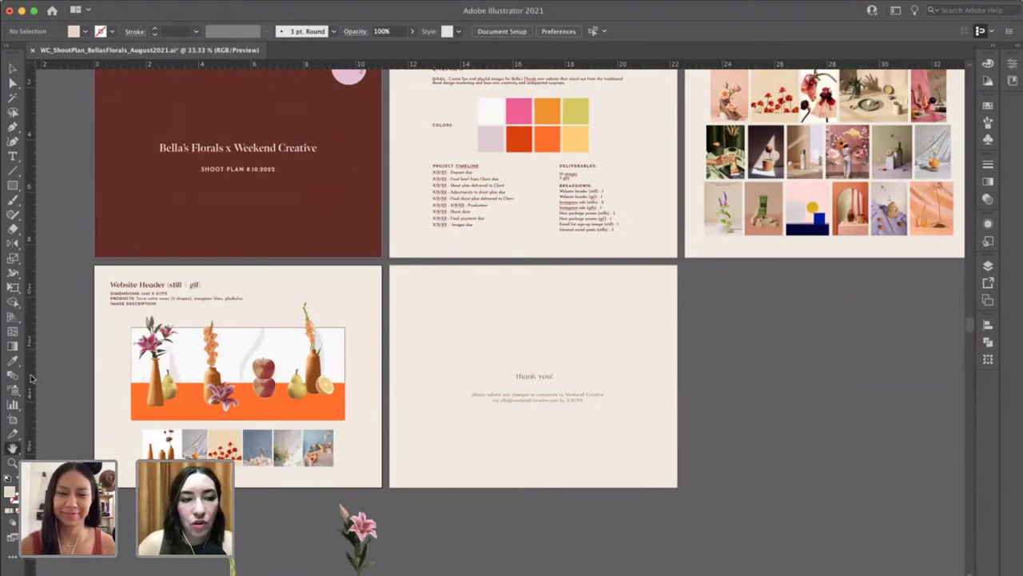
{"action": "left_click", "coordinate": [13, 419]}
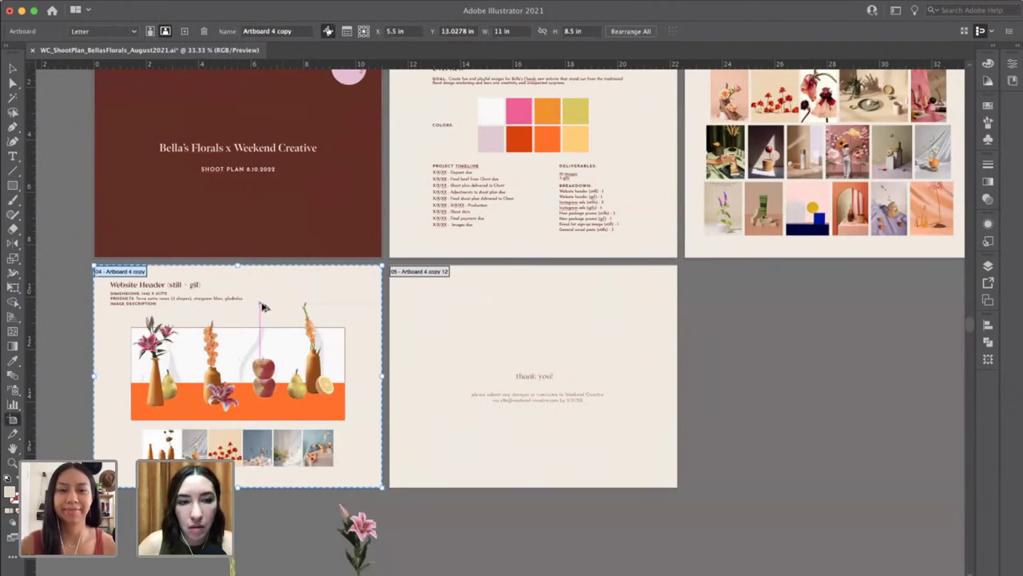
{"action": "left_click_drag", "start_coordinate": [302, 307], "coordinate": [262, 305]}
{"action": "left_click", "coordinate": [619, 317]}
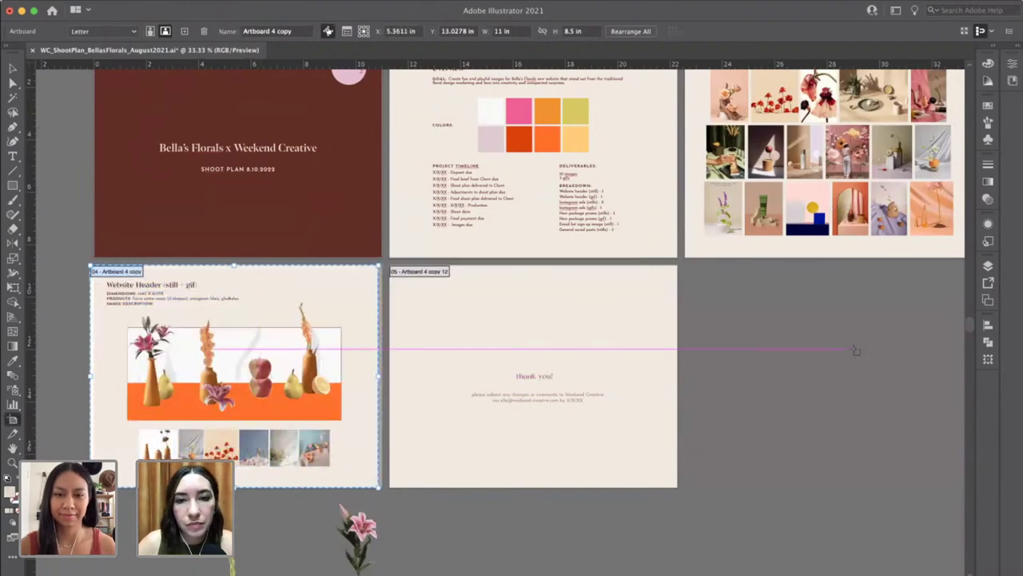
{"action": "key", "text": "v"}
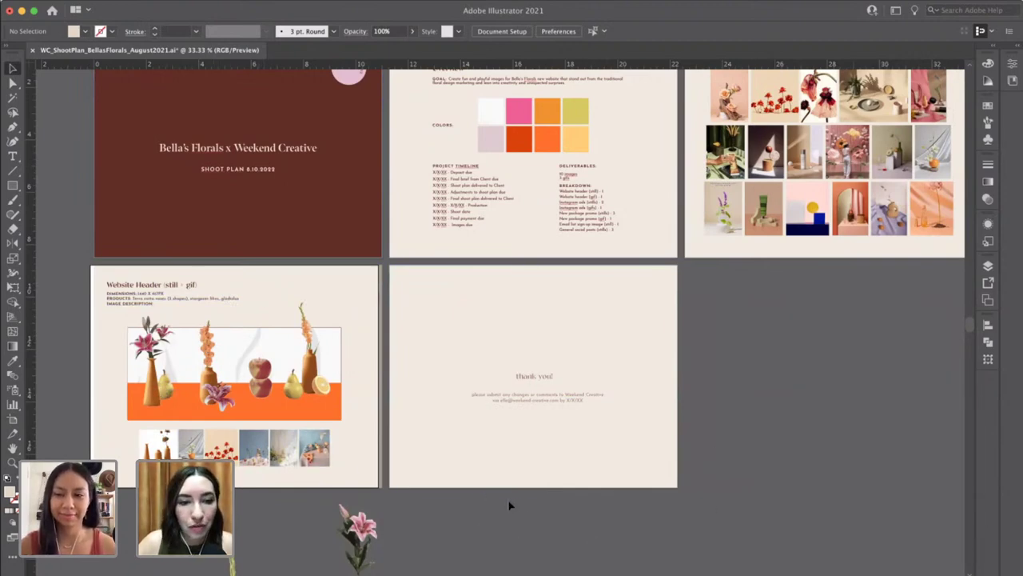
Scroll up on the Customizable Shoot Plan Template product page in the browser.
{"action": "scroll", "coordinate": [601, 500], "scroll_direction": "up", "scroll_amount": 2}
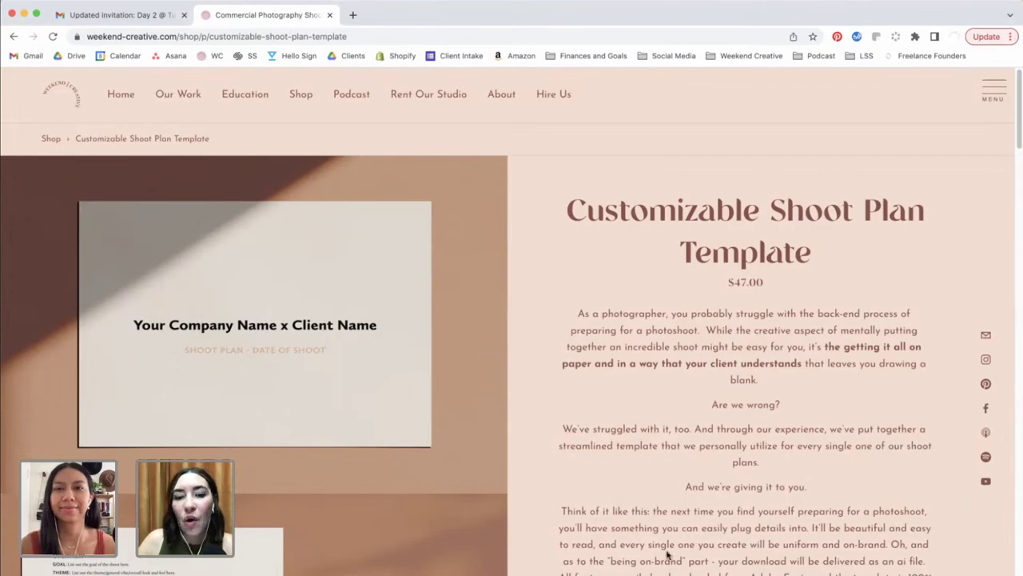
{"action": "key", "text": "super+Tab"}
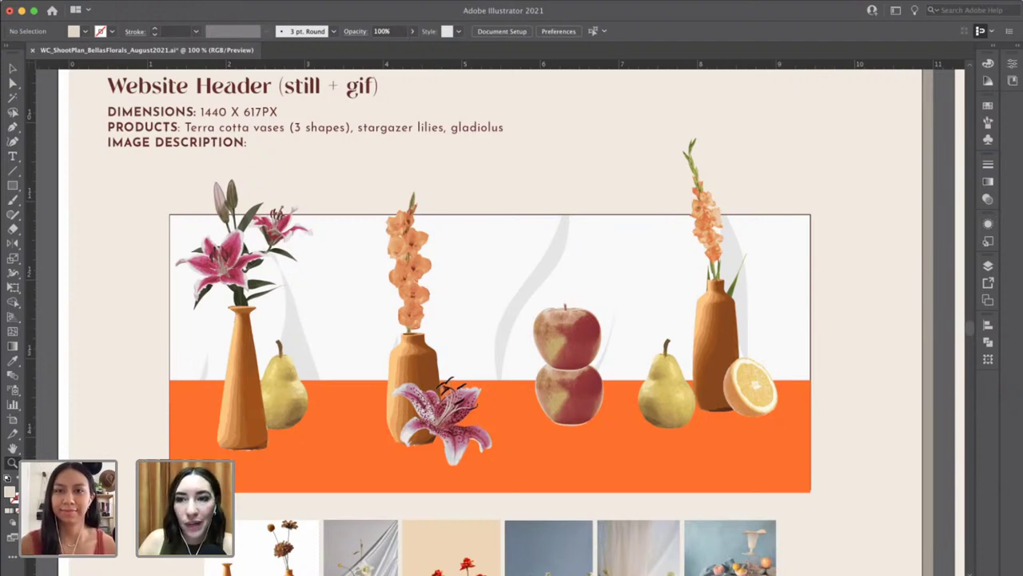
{"action": "key", "text": "super+Tab"}
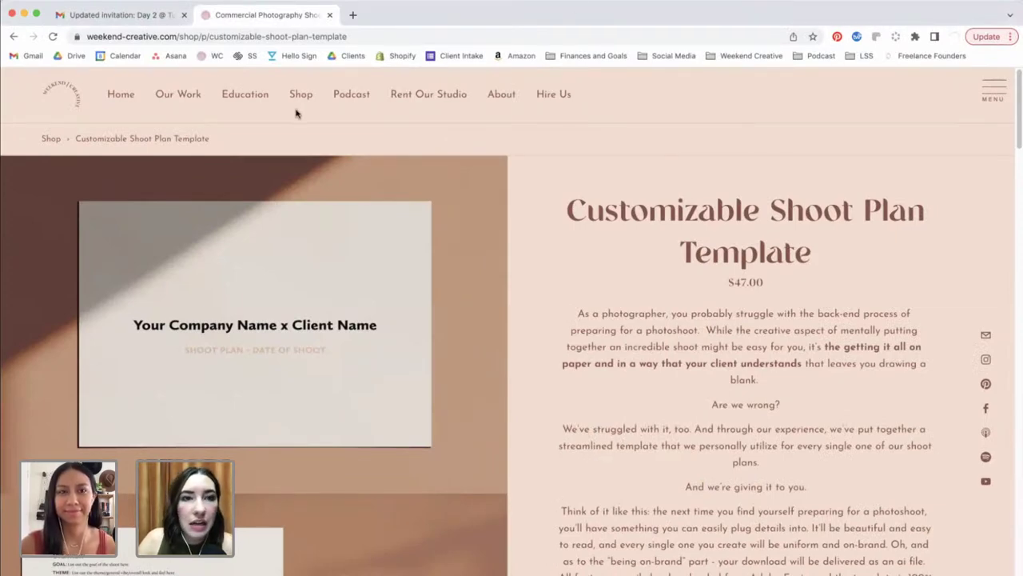
Open The Honey Pot Co case study from the Our Work page and scroll through it.
{"action": "left_click", "coordinate": [181, 95]}
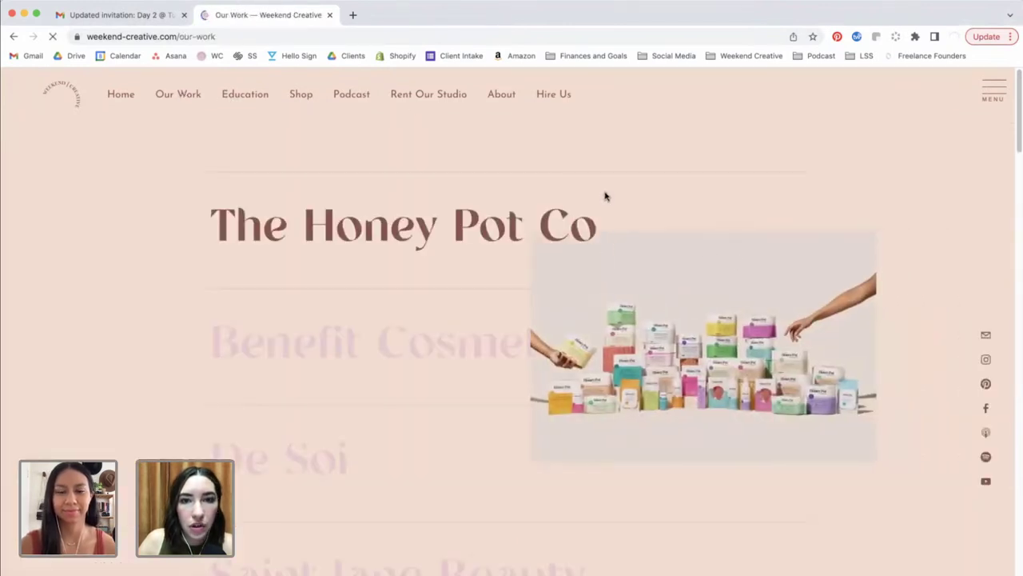
{"action": "left_click", "coordinate": [503, 238]}
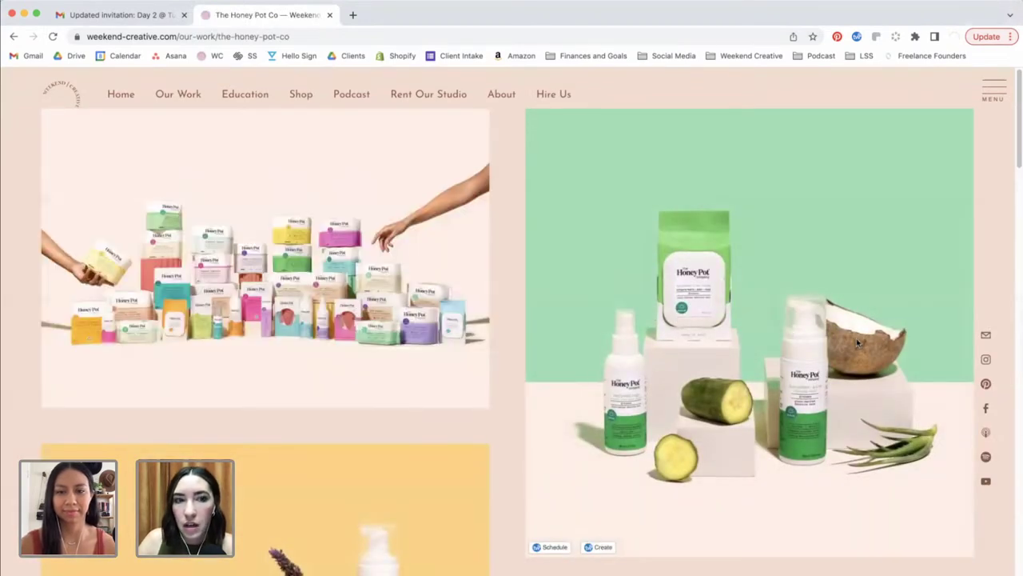
{"action": "scroll", "coordinate": [856, 336], "scroll_direction": "down", "scroll_amount": 2}
{"action": "scroll", "coordinate": [857, 342], "scroll_direction": "down", "scroll_amount": 5}
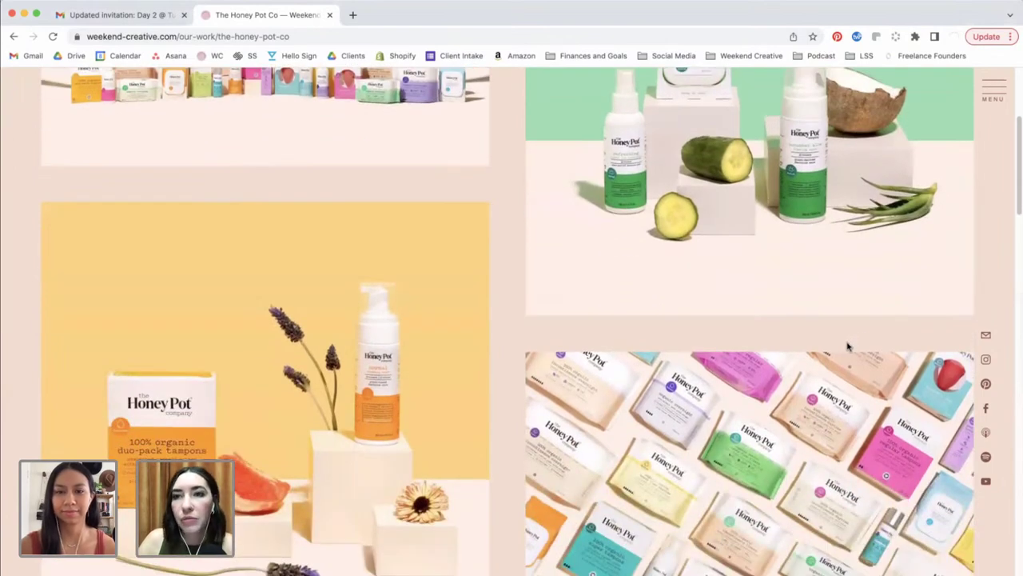
{"action": "scroll", "coordinate": [846, 344], "scroll_direction": "down", "scroll_amount": 1}
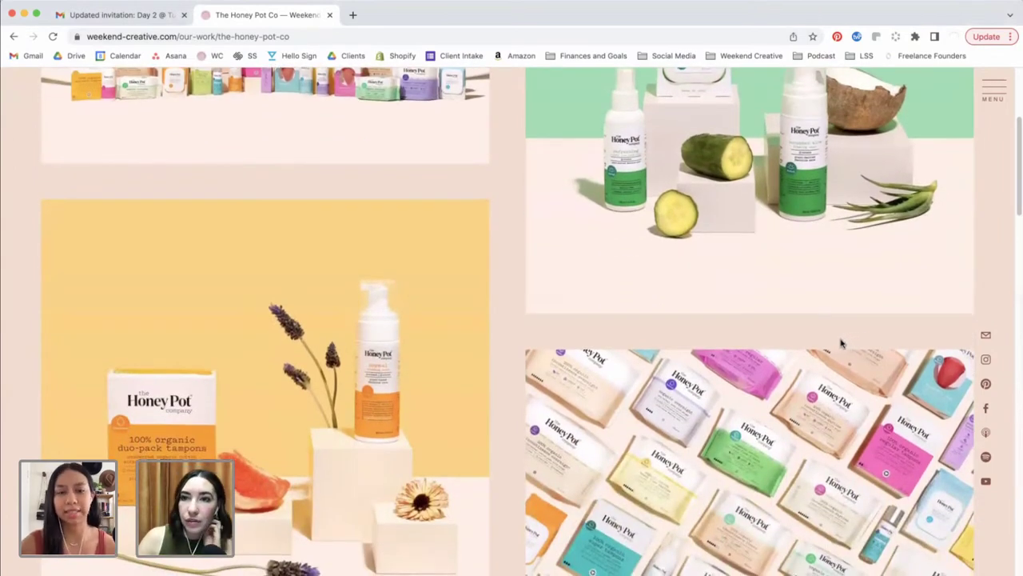
{"action": "scroll", "coordinate": [839, 343], "scroll_direction": "down", "scroll_amount": 10}
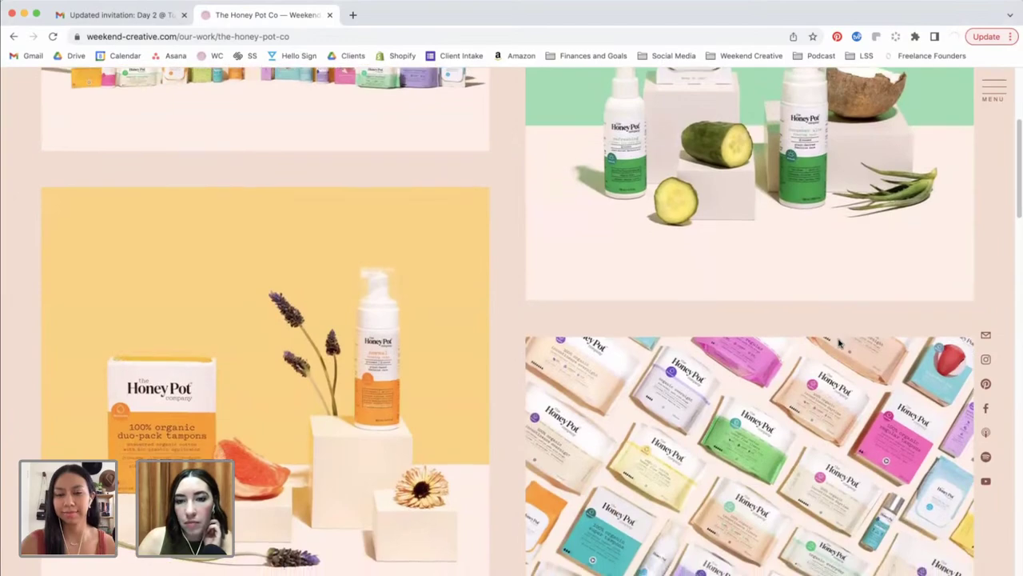
{"action": "scroll", "coordinate": [838, 343], "scroll_direction": "down", "scroll_amount": 8}
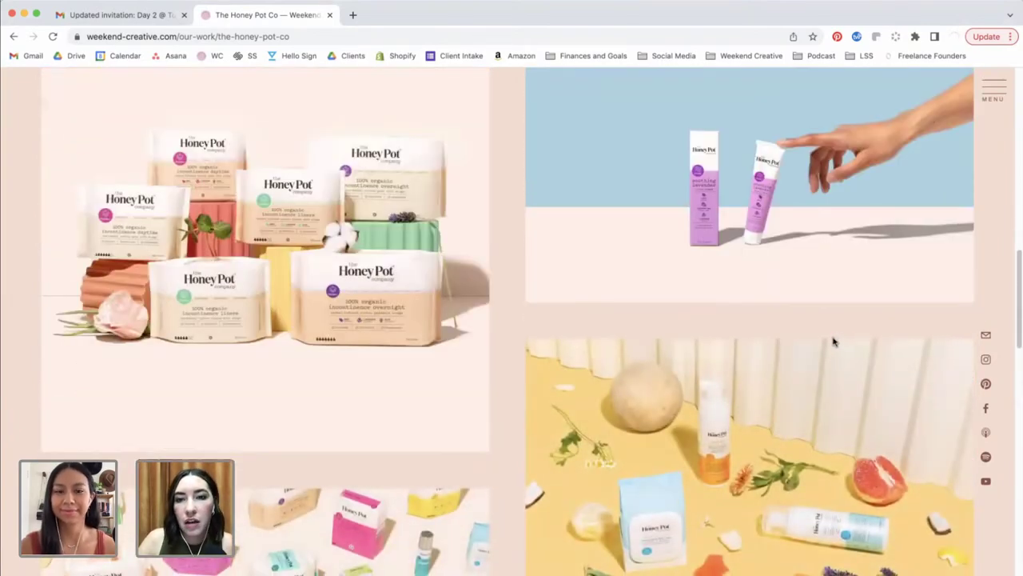
{"action": "scroll", "coordinate": [832, 342], "scroll_direction": "up", "scroll_amount": 20}
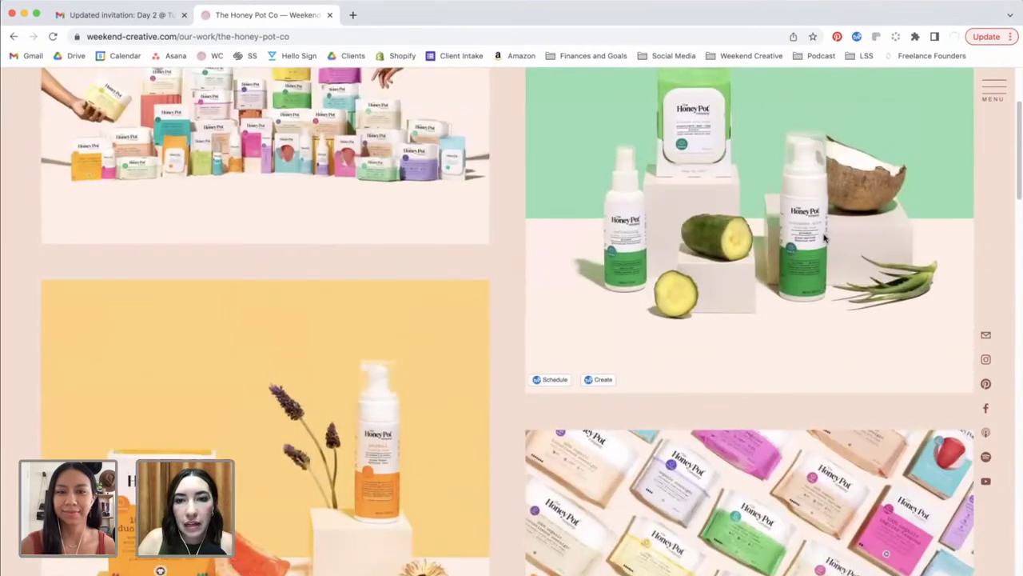
{"action": "scroll", "coordinate": [373, 469], "scroll_direction": "down", "scroll_amount": 3}
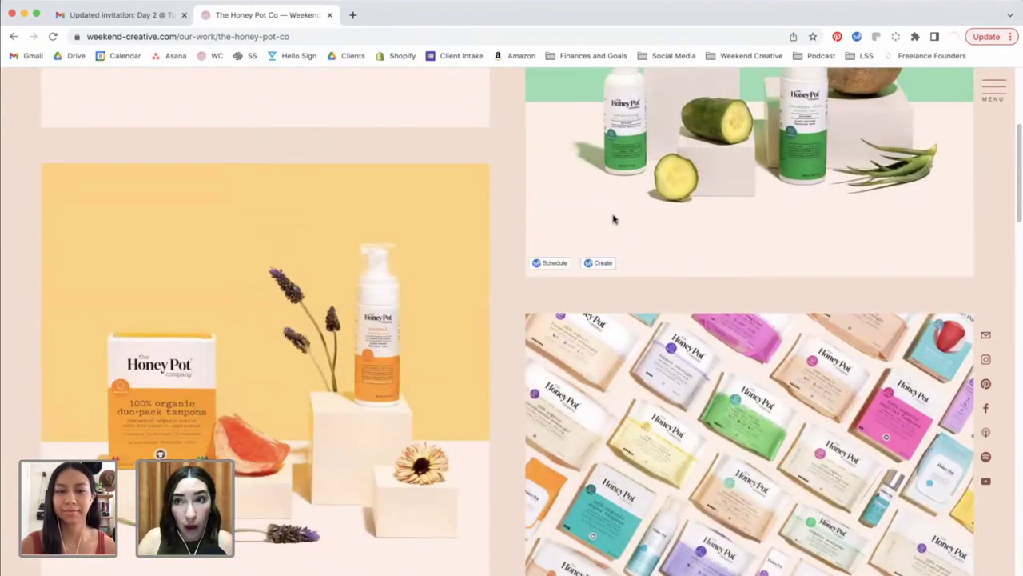
{"action": "scroll", "coordinate": [613, 217], "scroll_direction": "up", "scroll_amount": 5}
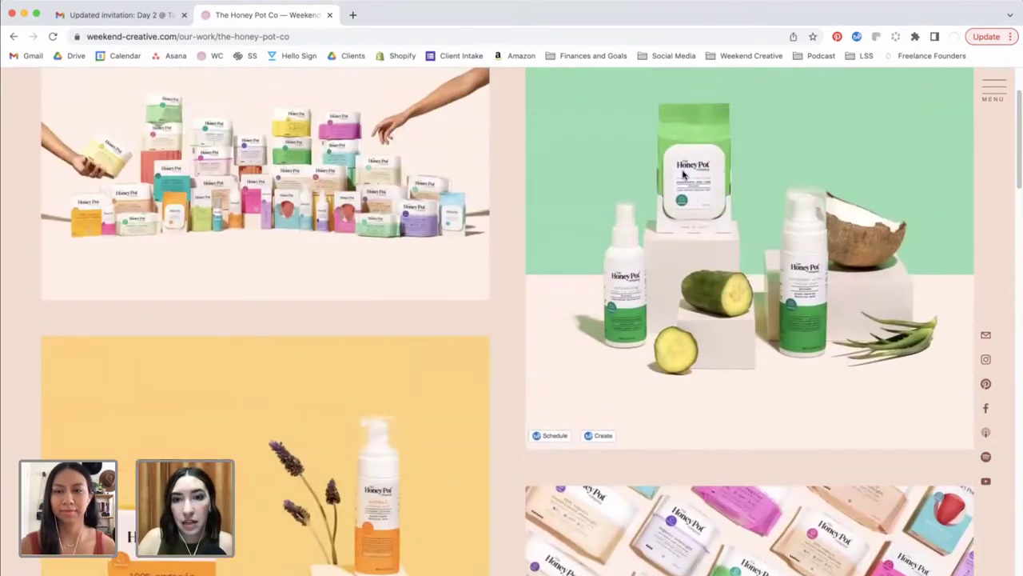
{"action": "scroll", "coordinate": [620, 232], "scroll_direction": "down", "scroll_amount": 15}
{"action": "scroll", "coordinate": [250, 397], "scroll_direction": "up", "scroll_amount": 11}
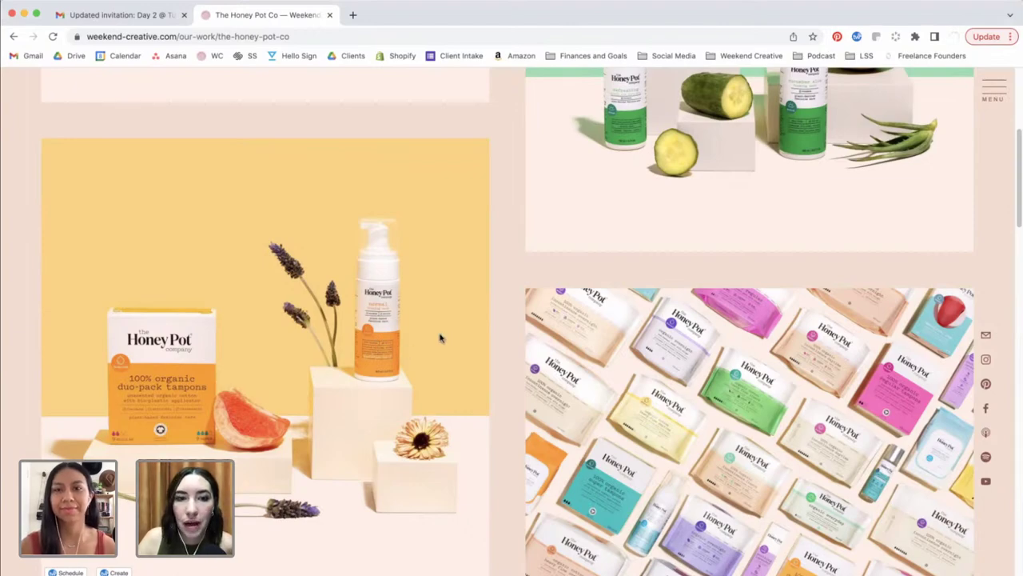
Finish browsing The Honey Pot Co page, then go back to the Our Work project list.
{"action": "scroll", "coordinate": [440, 337], "scroll_direction": "up", "scroll_amount": 5}
{"action": "scroll", "coordinate": [676, 400], "scroll_direction": "down", "scroll_amount": 10}
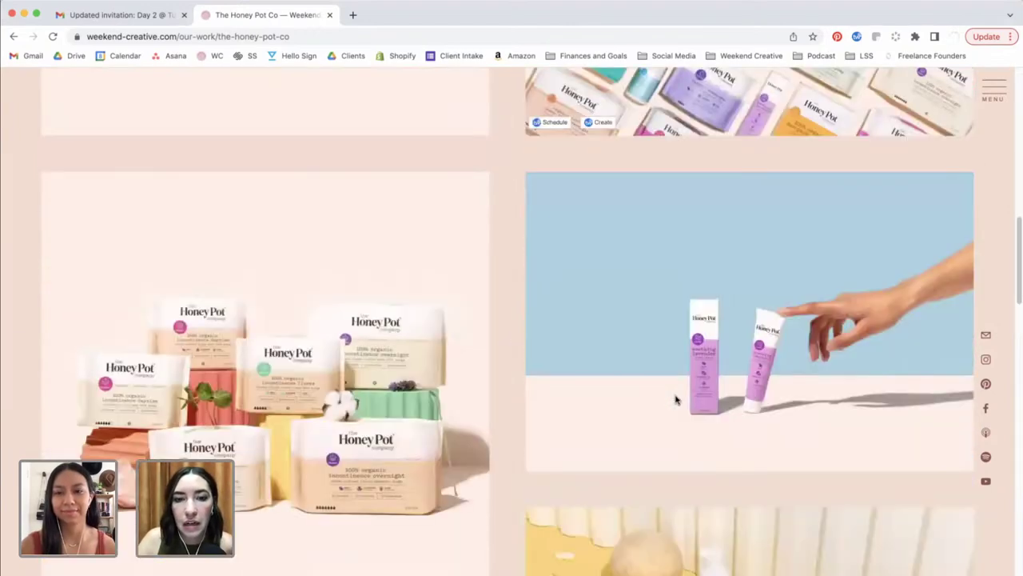
{"action": "scroll", "coordinate": [607, 384], "scroll_direction": "up", "scroll_amount": 3}
{"action": "scroll", "coordinate": [570, 376], "scroll_direction": "down", "scroll_amount": 10}
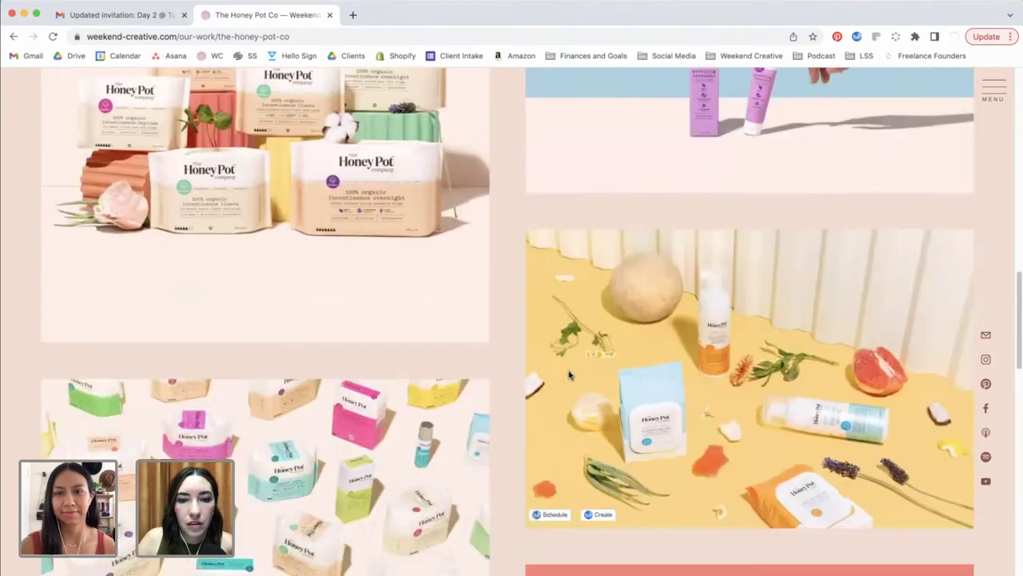
{"action": "scroll", "coordinate": [569, 375], "scroll_direction": "up", "scroll_amount": 5}
{"action": "scroll", "coordinate": [569, 376], "scroll_direction": "up", "scroll_amount": 10}
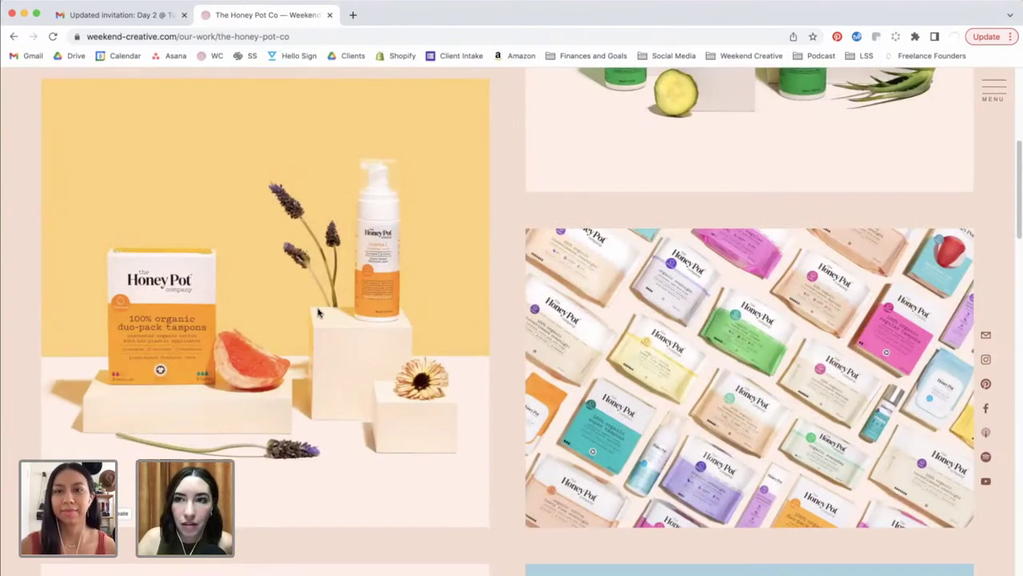
{"action": "scroll", "coordinate": [416, 297], "scroll_direction": "up", "scroll_amount": 5}
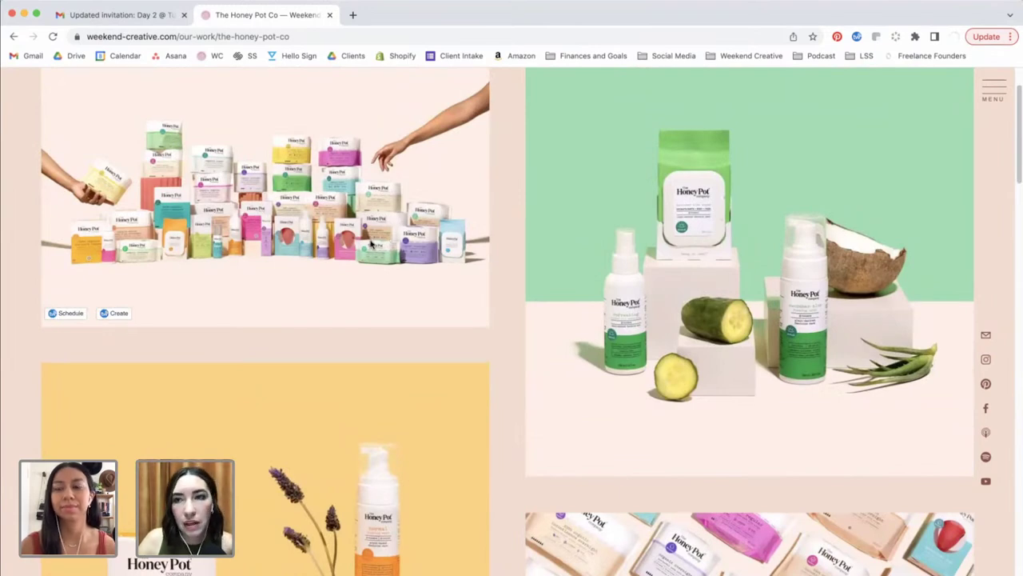
{"action": "scroll", "coordinate": [416, 176], "scroll_direction": "down", "scroll_amount": 1}
{"action": "scroll", "coordinate": [461, 104], "scroll_direction": "up", "scroll_amount": 1}
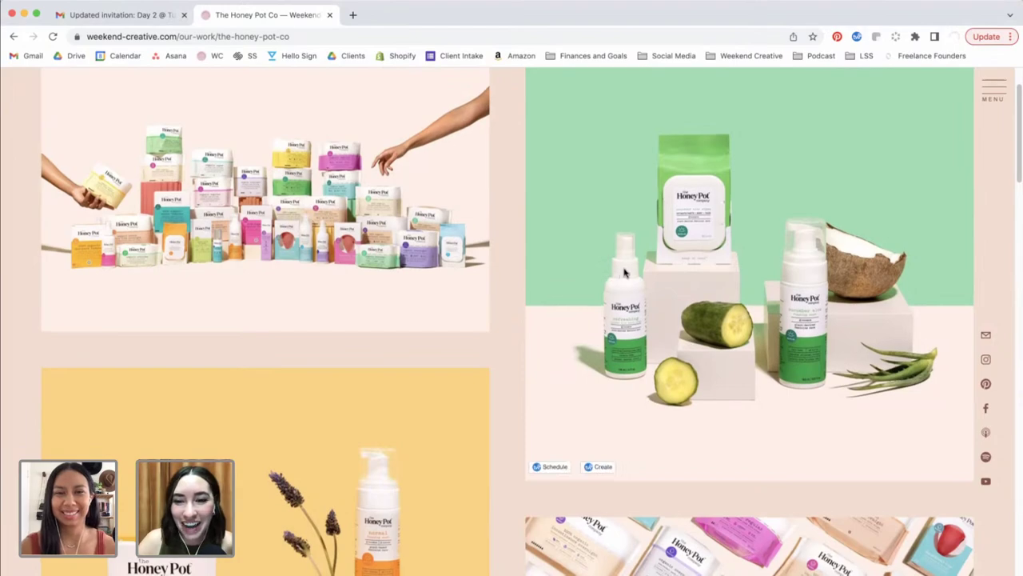
{"action": "scroll", "coordinate": [703, 274], "scroll_direction": "down", "scroll_amount": 5}
{"action": "scroll", "coordinate": [704, 274], "scroll_direction": "down", "scroll_amount": 6}
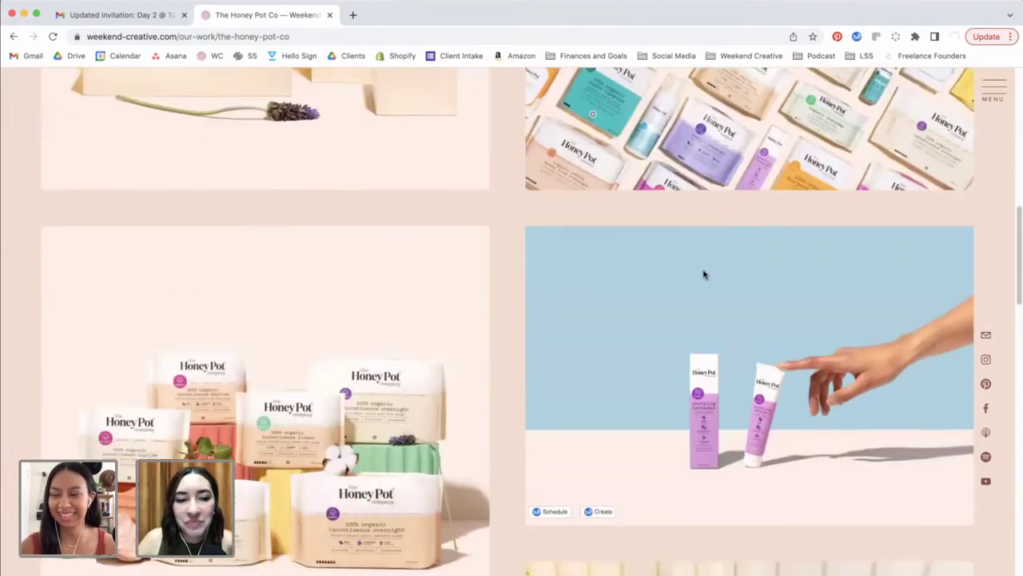
{"action": "scroll", "coordinate": [315, 113], "scroll_direction": "up", "scroll_amount": 3}
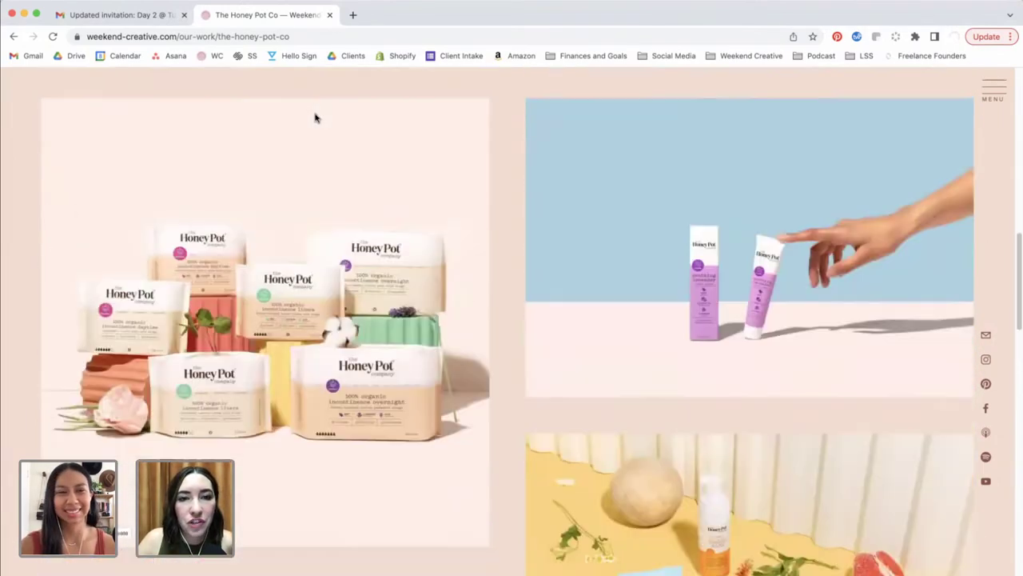
{"action": "left_click", "coordinate": [14, 36]}
Open the Anecdote Candles project from the Our Work list and view its first photos.
{"action": "scroll", "coordinate": [660, 265], "scroll_direction": "down", "scroll_amount": 9}
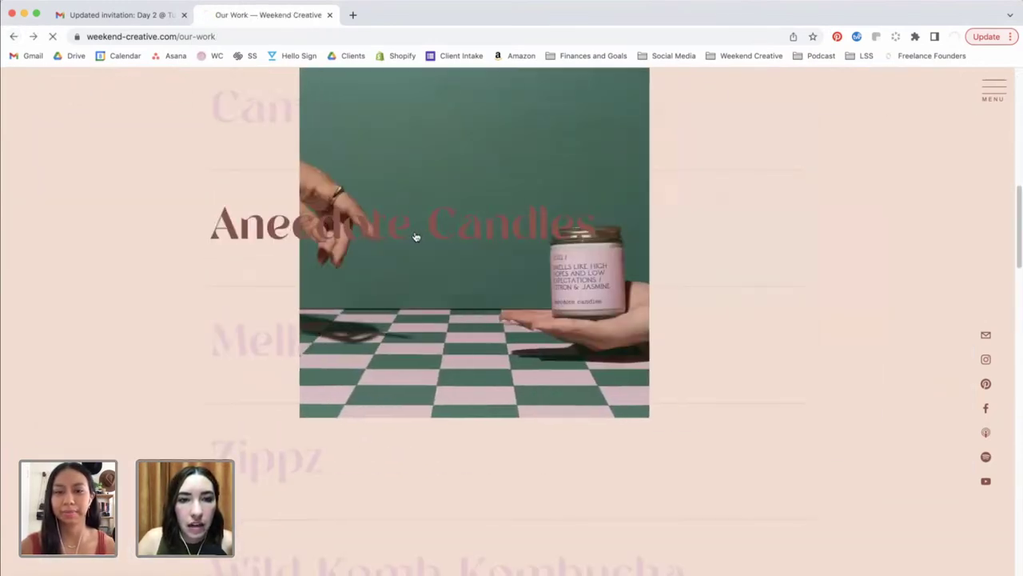
{"action": "left_click", "coordinate": [415, 232]}
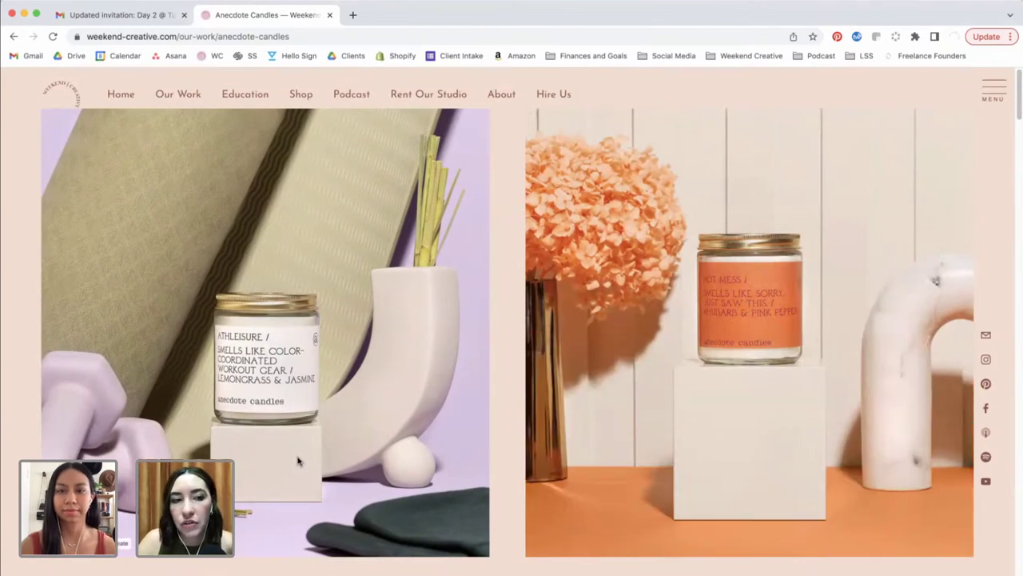
{"action": "scroll", "coordinate": [716, 350], "scroll_direction": "down", "scroll_amount": 5}
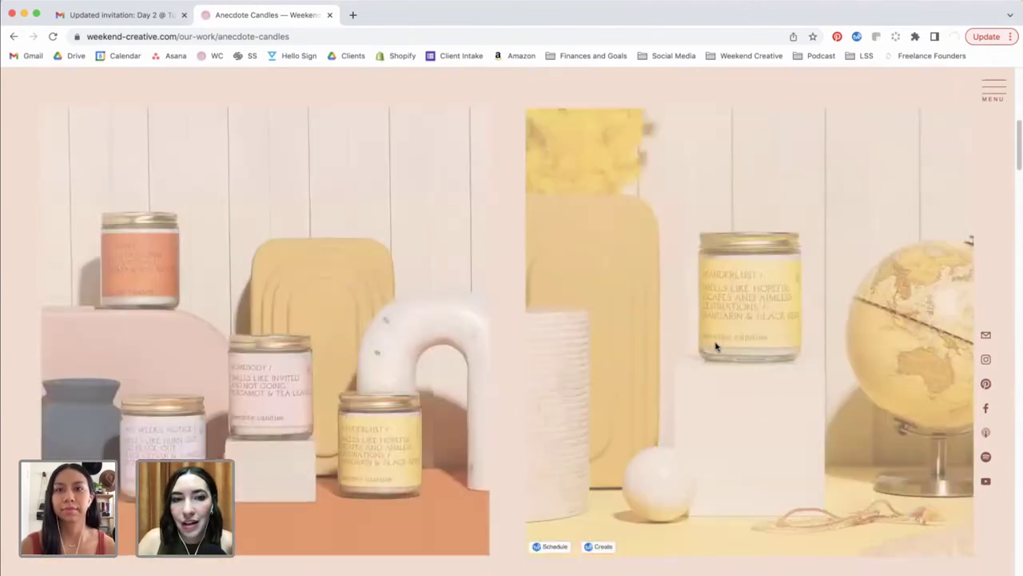
{"action": "scroll", "coordinate": [760, 256], "scroll_direction": "down", "scroll_amount": 5}
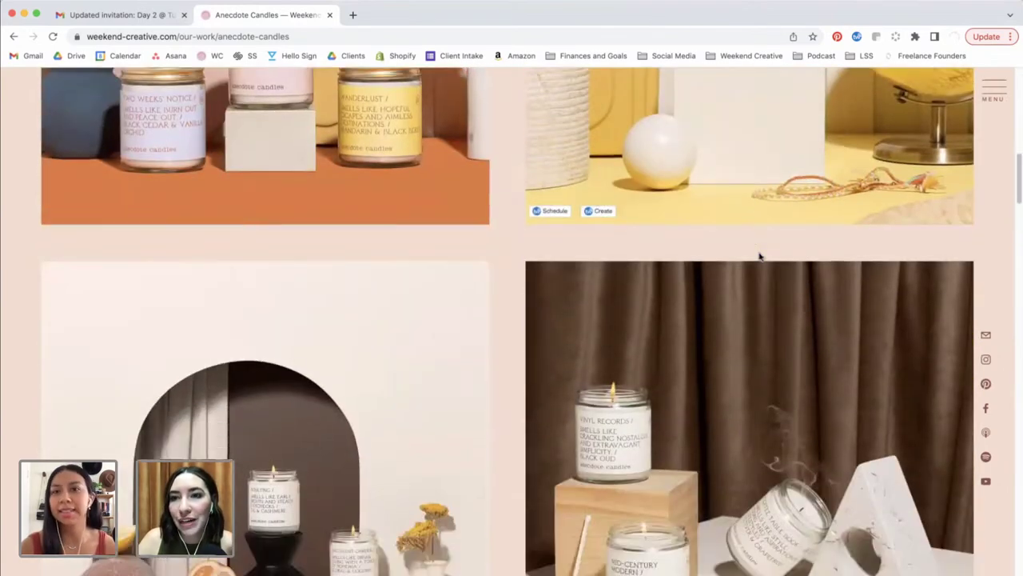
{"action": "scroll", "coordinate": [761, 256], "scroll_direction": "up", "scroll_amount": 10}
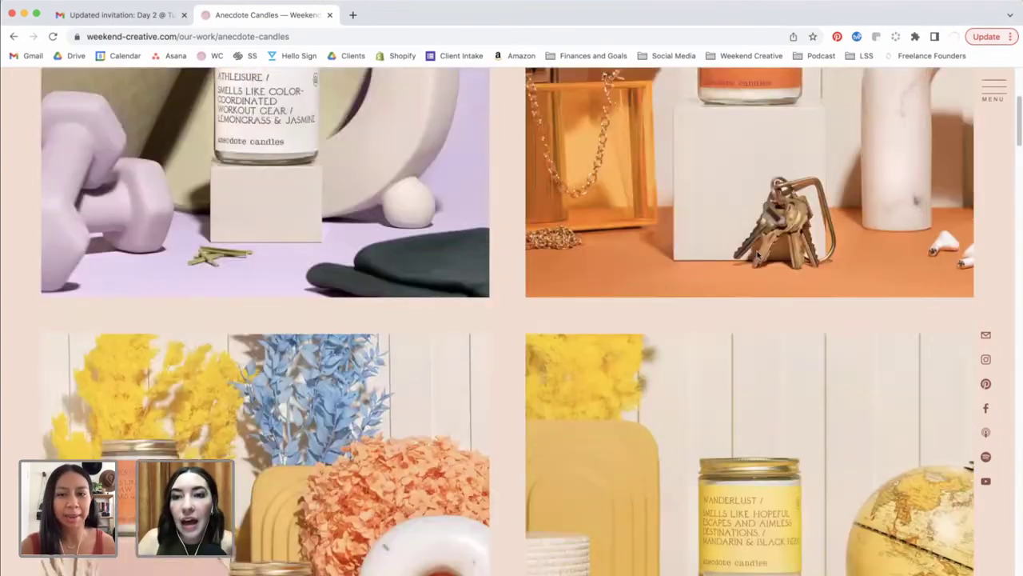
{"action": "scroll", "coordinate": [751, 254], "scroll_direction": "up", "scroll_amount": 5}
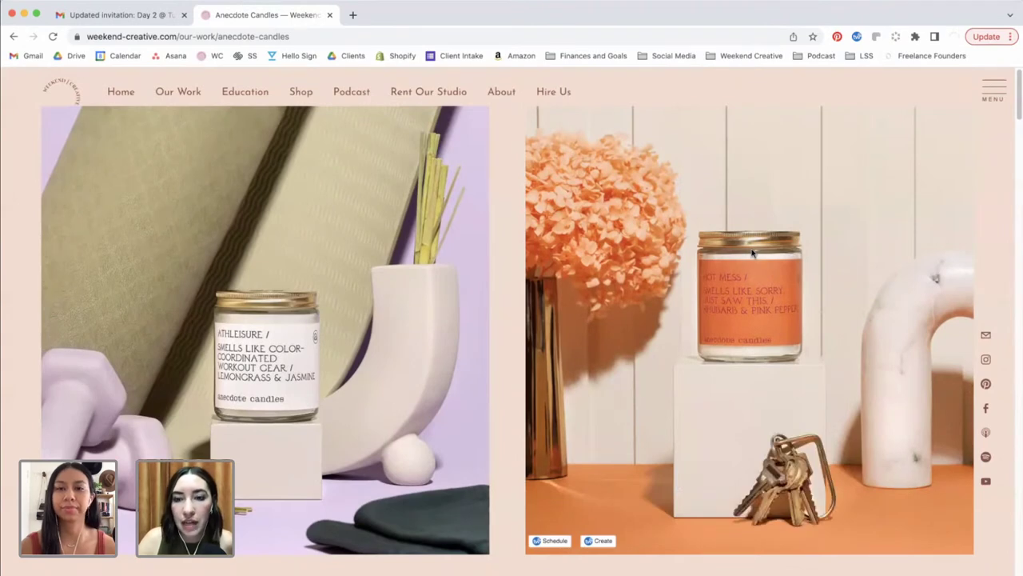
{"action": "scroll", "coordinate": [480, 352], "scroll_direction": "down", "scroll_amount": 1}
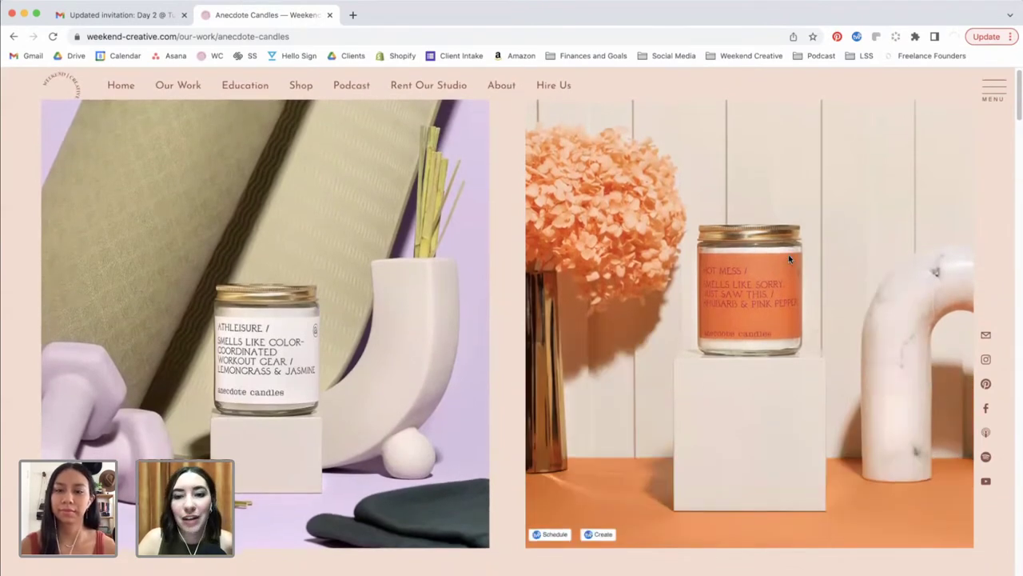
{"action": "scroll", "coordinate": [696, 80], "scroll_direction": "down", "scroll_amount": 3}
Scroll through the remaining candle photos, such as Athleisure and Hit Mess, then back up.
{"action": "scroll", "coordinate": [550, 231], "scroll_direction": "down", "scroll_amount": 6}
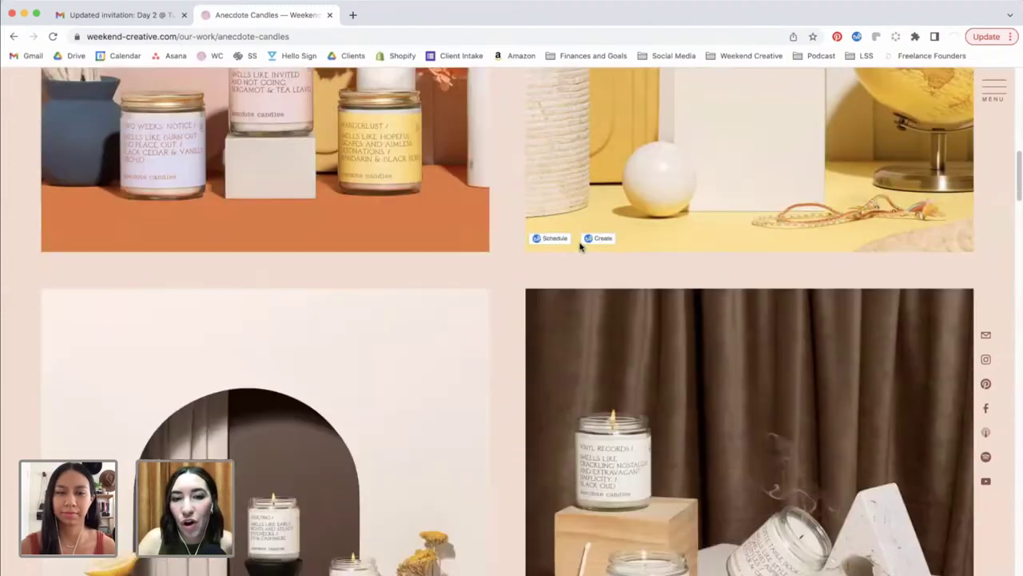
{"action": "scroll", "coordinate": [713, 298], "scroll_direction": "down", "scroll_amount": 7}
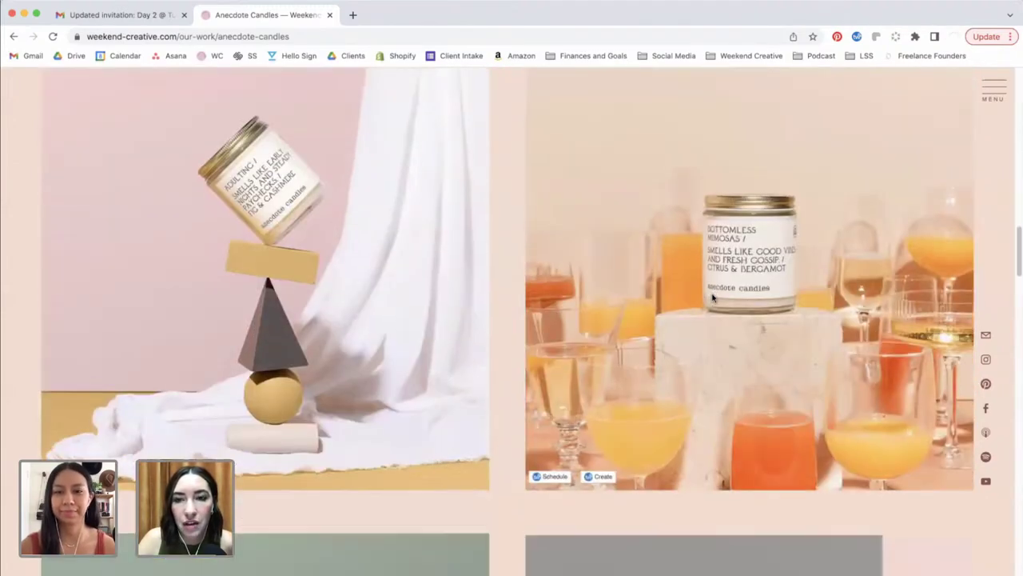
{"action": "scroll", "coordinate": [713, 298], "scroll_direction": "down", "scroll_amount": 3}
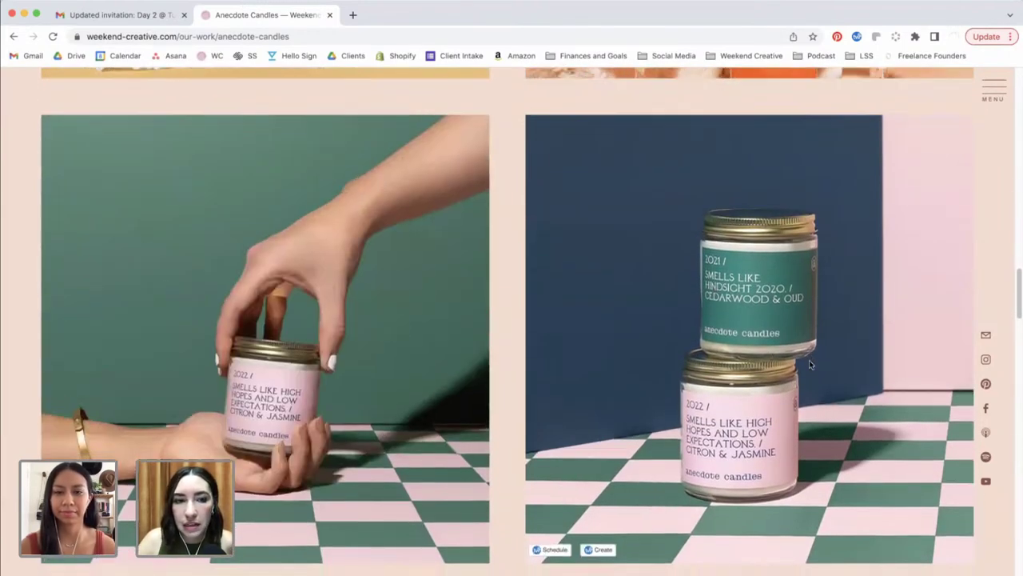
{"action": "scroll", "coordinate": [809, 360], "scroll_direction": "down", "scroll_amount": 2}
{"action": "scroll", "coordinate": [813, 366], "scroll_direction": "down", "scroll_amount": 1}
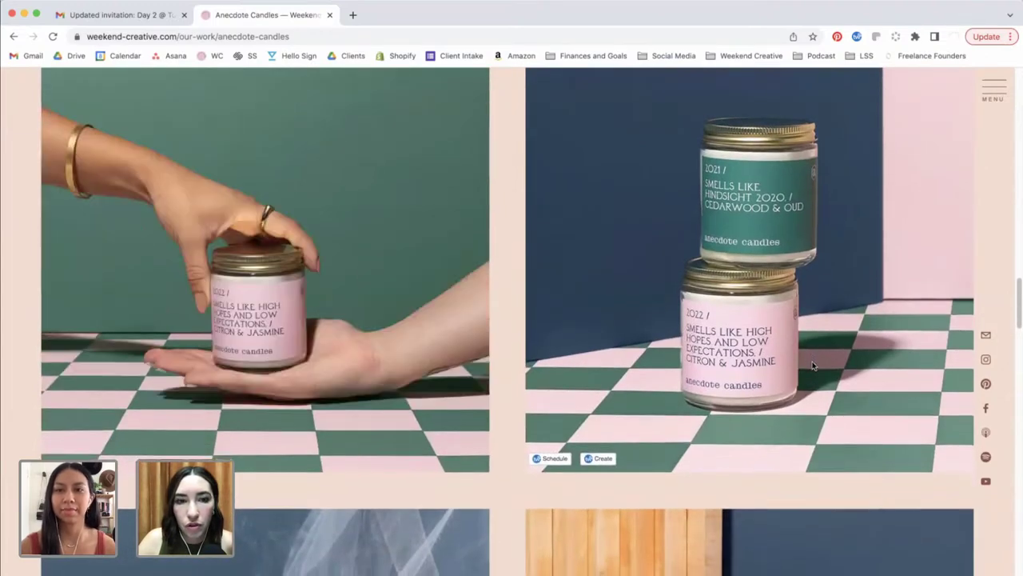
{"action": "scroll", "coordinate": [813, 365], "scroll_direction": "down", "scroll_amount": 6}
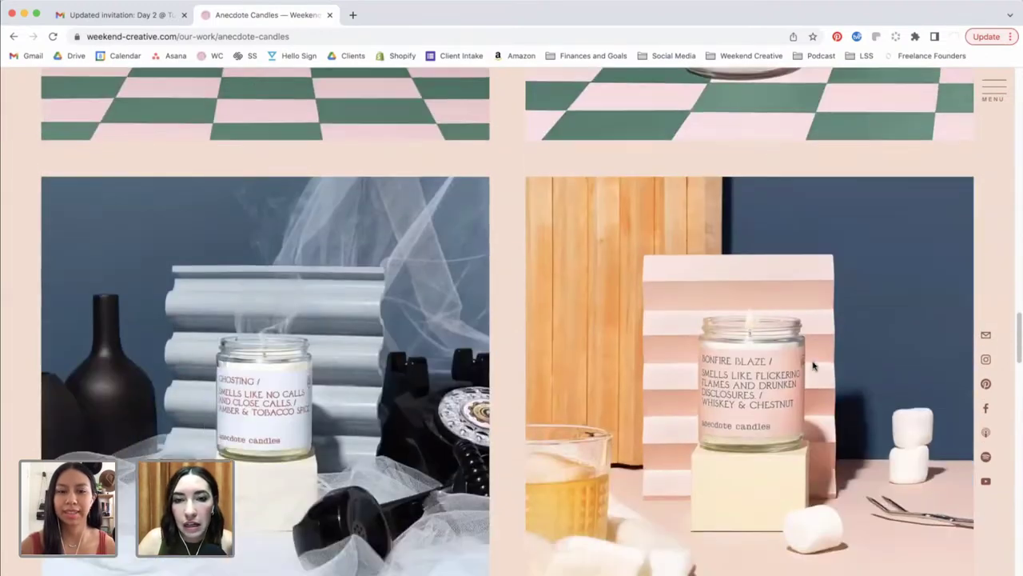
{"action": "scroll", "coordinate": [759, 330], "scroll_direction": "down", "scroll_amount": 5}
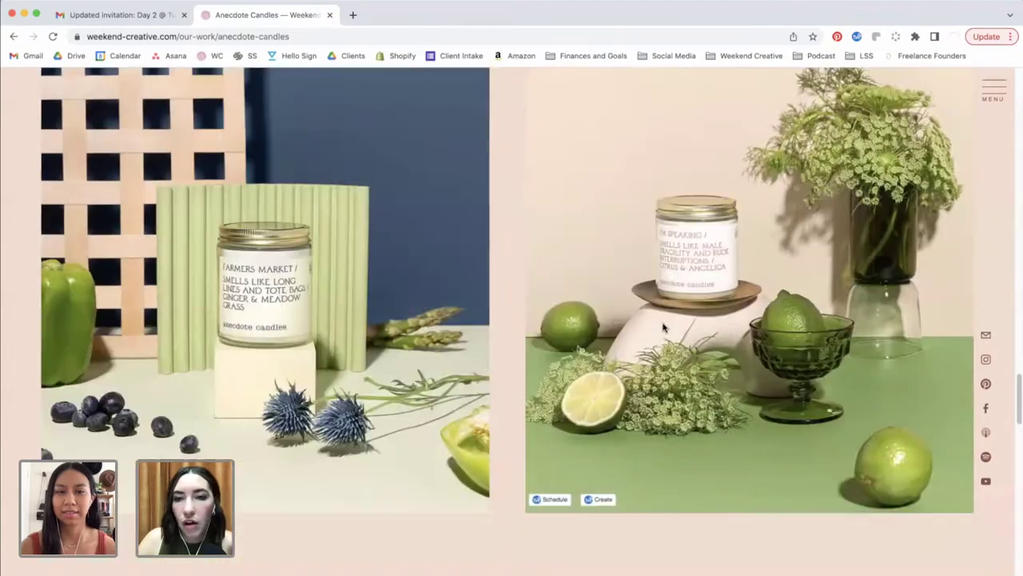
{"action": "scroll", "coordinate": [677, 328], "scroll_direction": "down", "scroll_amount": 5}
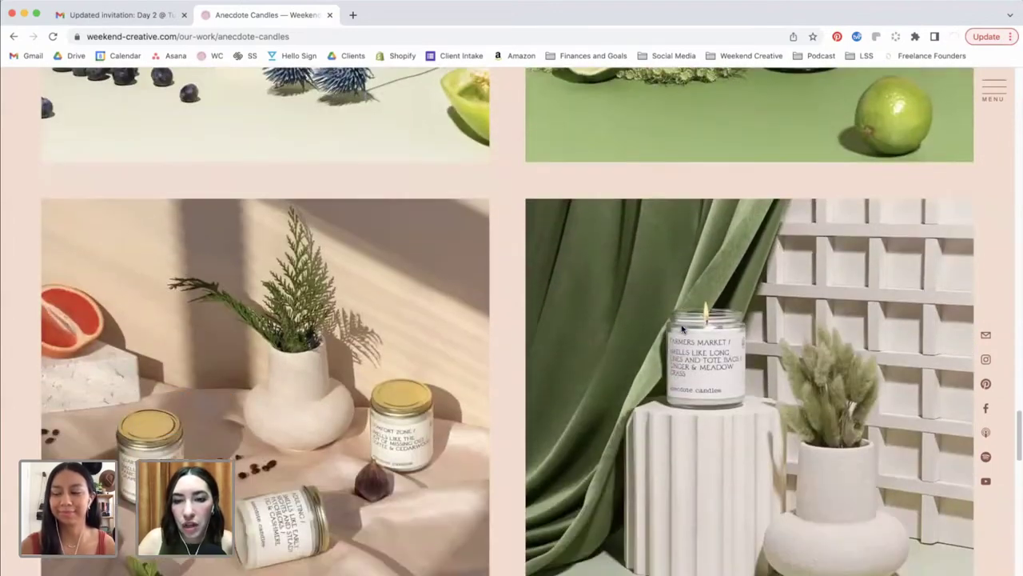
{"action": "scroll", "coordinate": [682, 328], "scroll_direction": "down", "scroll_amount": 9}
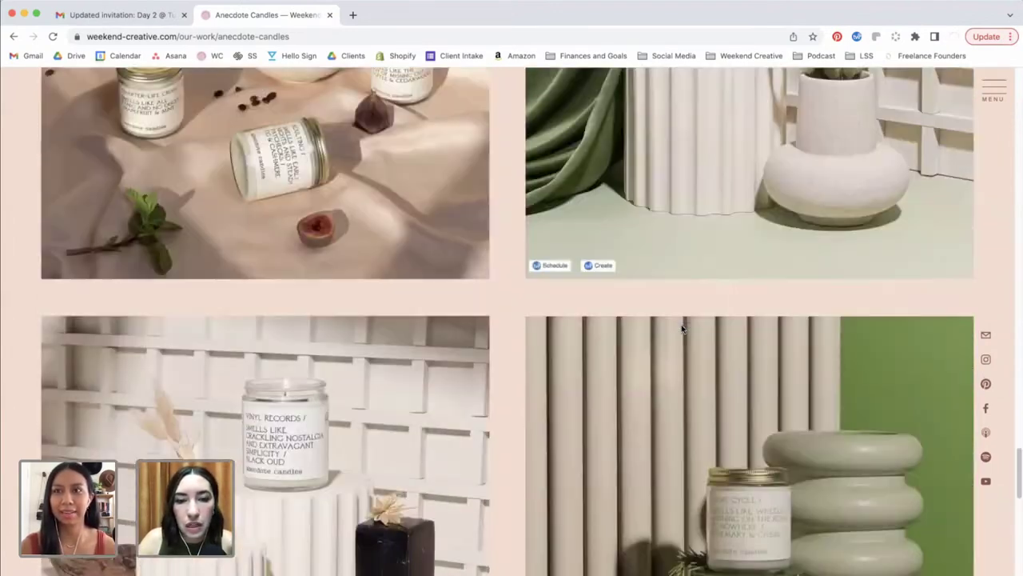
{"action": "scroll", "coordinate": [682, 328], "scroll_direction": "up", "scroll_amount": 10}
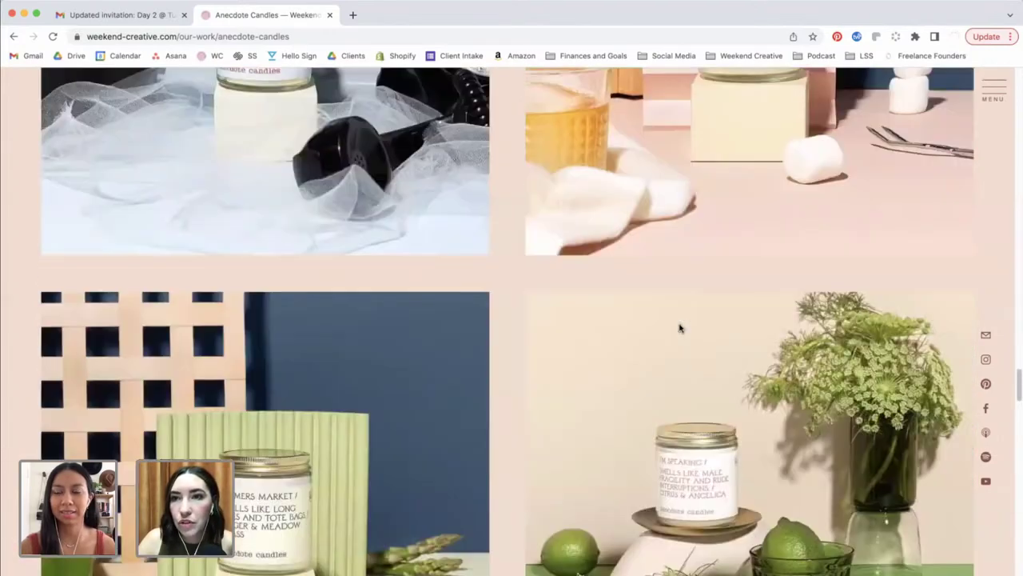
{"action": "scroll", "coordinate": [679, 327], "scroll_direction": "up", "scroll_amount": 10}
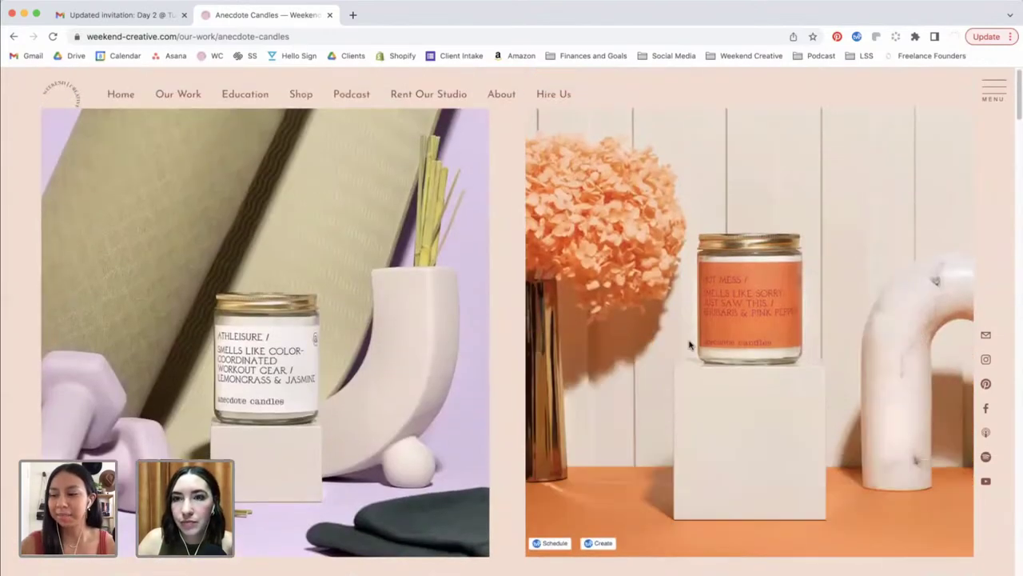
Return to Illustrator and try selecting the lilies, pears, gladiolus and apples, then clear the selection.
{"action": "key", "text": "super+Tab"}
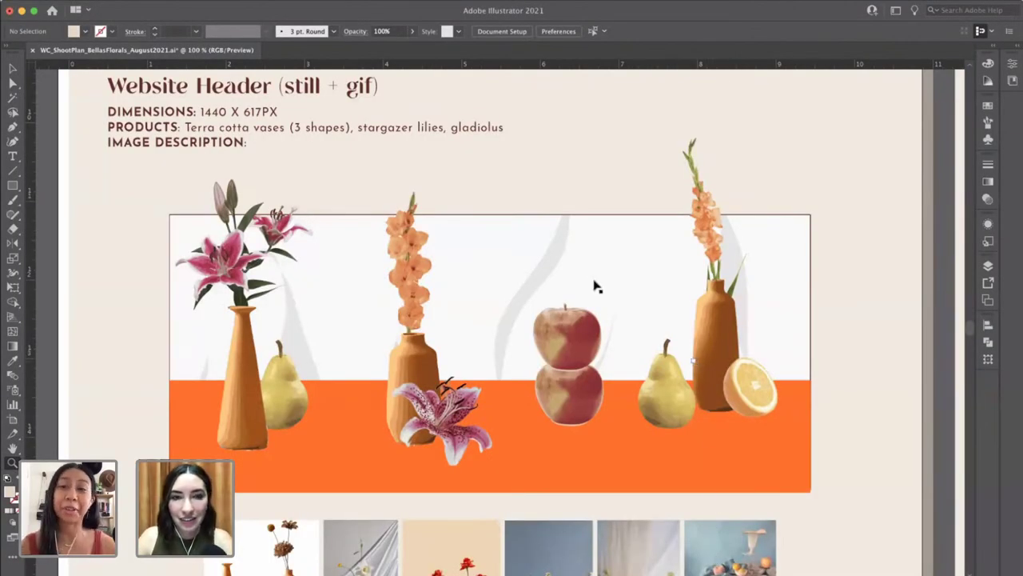
{"action": "left_click", "coordinate": [236, 256]}
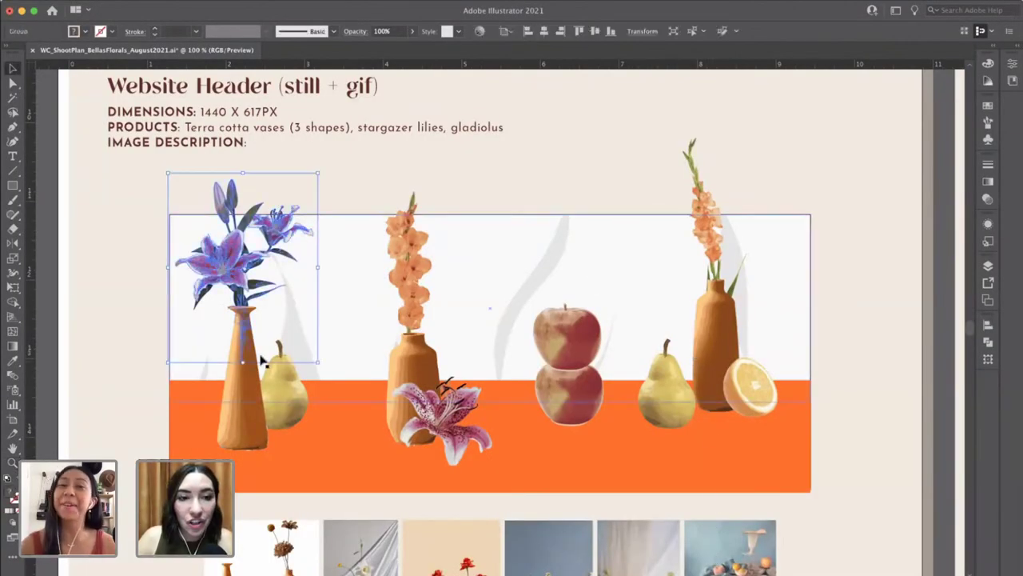
{"action": "left_click", "coordinate": [281, 392], "text": "shift"}
{"action": "left_click", "coordinate": [406, 293], "text": "shift"}
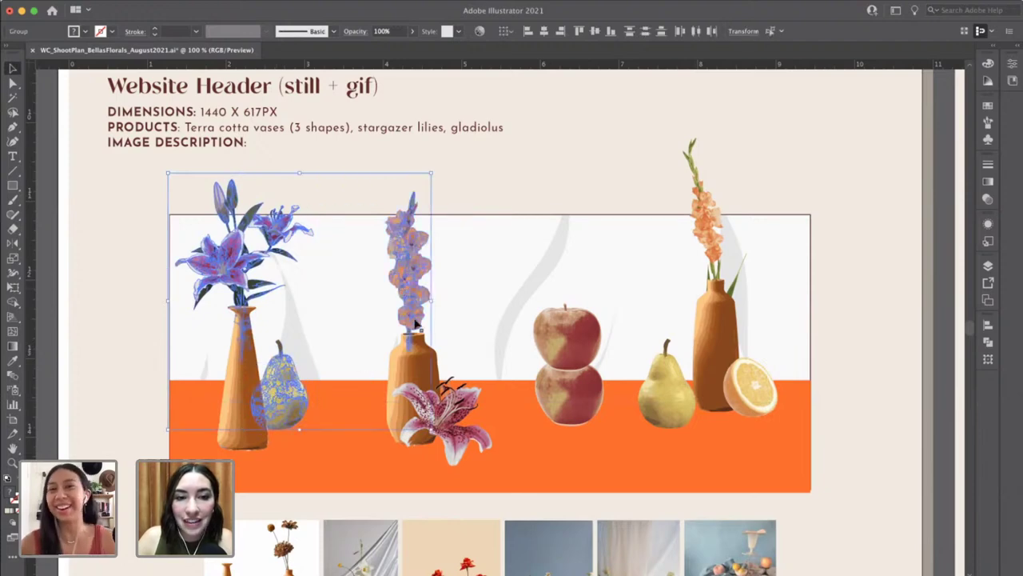
{"action": "left_click", "coordinate": [441, 417], "text": "shift"}
{"action": "left_click", "coordinate": [567, 334], "text": "shift"}
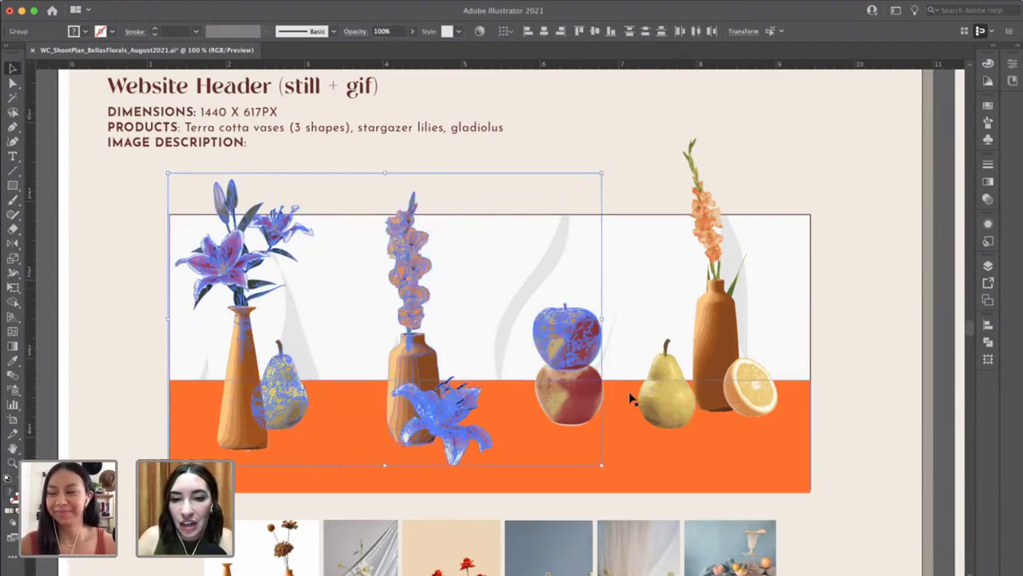
{"action": "left_click", "coordinate": [600, 400], "text": "shift"}
{"action": "left_click", "coordinate": [651, 400], "text": "shift"}
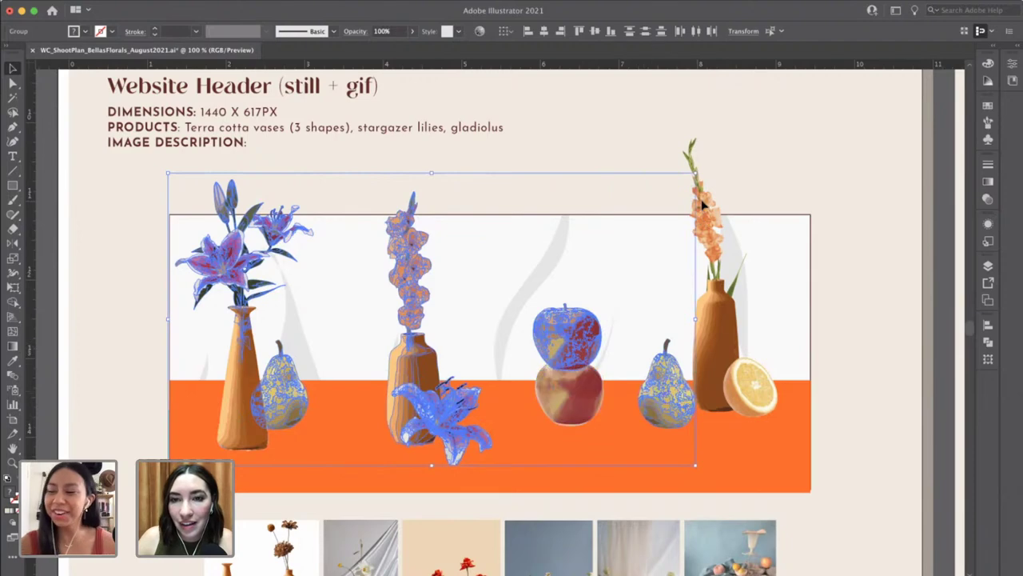
{"action": "left_click", "coordinate": [716, 339], "text": "shift"}
{"action": "left_click", "coordinate": [714, 247], "text": "shift"}
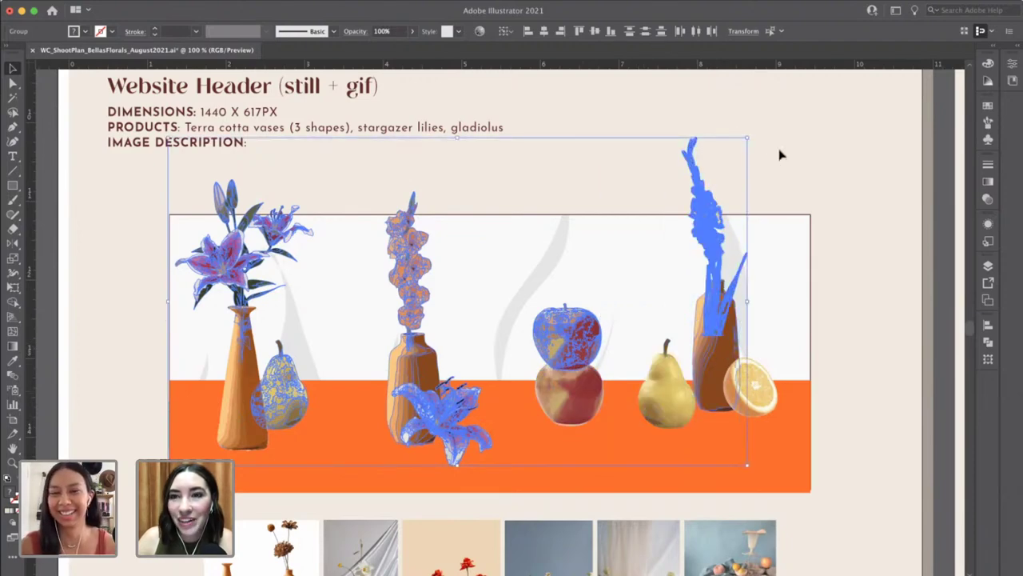
{"action": "left_click", "coordinate": [919, 327]}
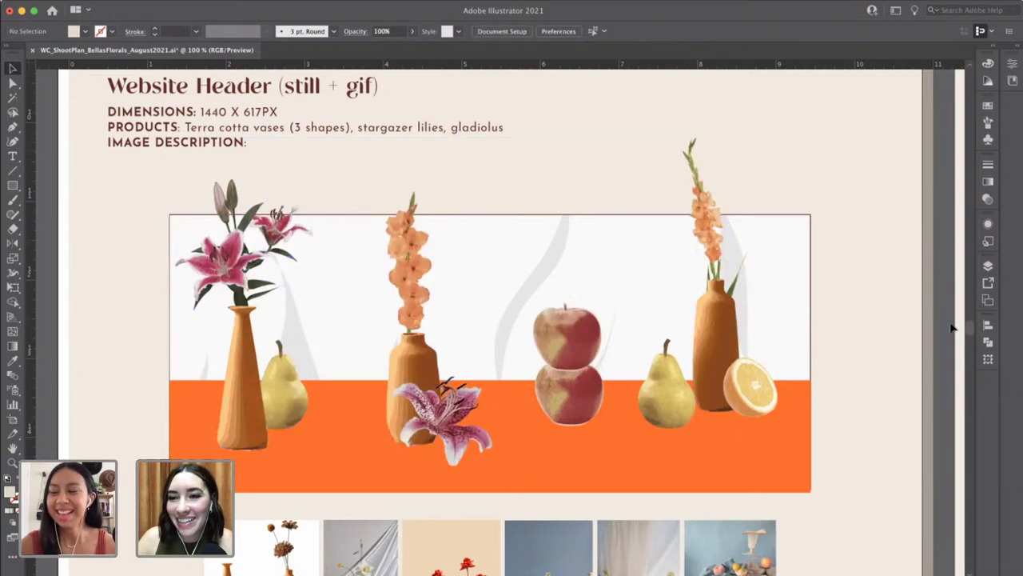
Select the vases, flowers and fruit, move the group upward, then undo the move.
{"action": "left_click", "coordinate": [712, 243]}
{"action": "left_click", "coordinate": [754, 384], "text": "shift"}
{"action": "left_click", "coordinate": [667, 399], "text": "shift"}
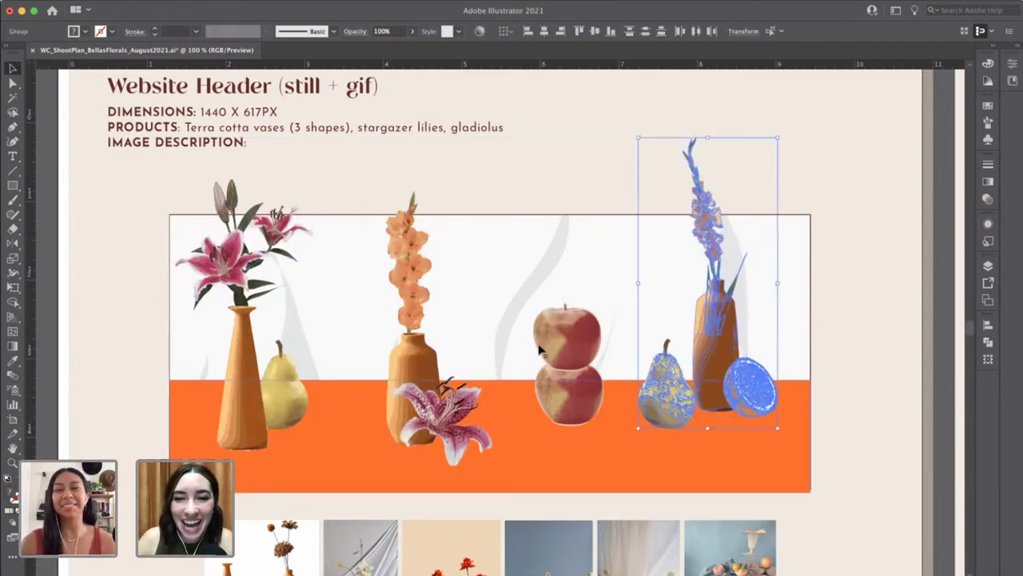
{"action": "left_click", "coordinate": [571, 386], "text": "shift"}
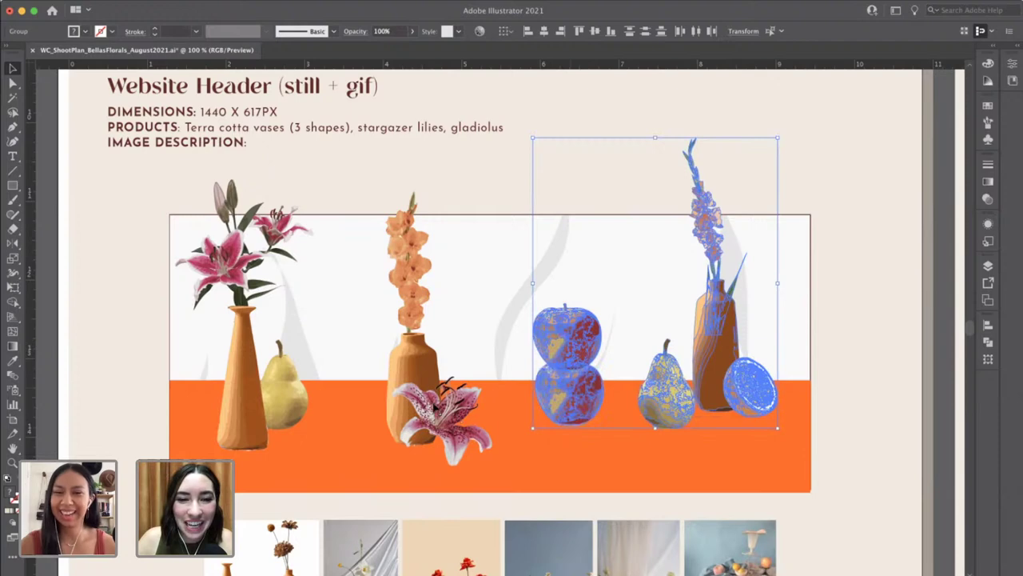
{"action": "left_click", "coordinate": [434, 407], "text": "shift"}
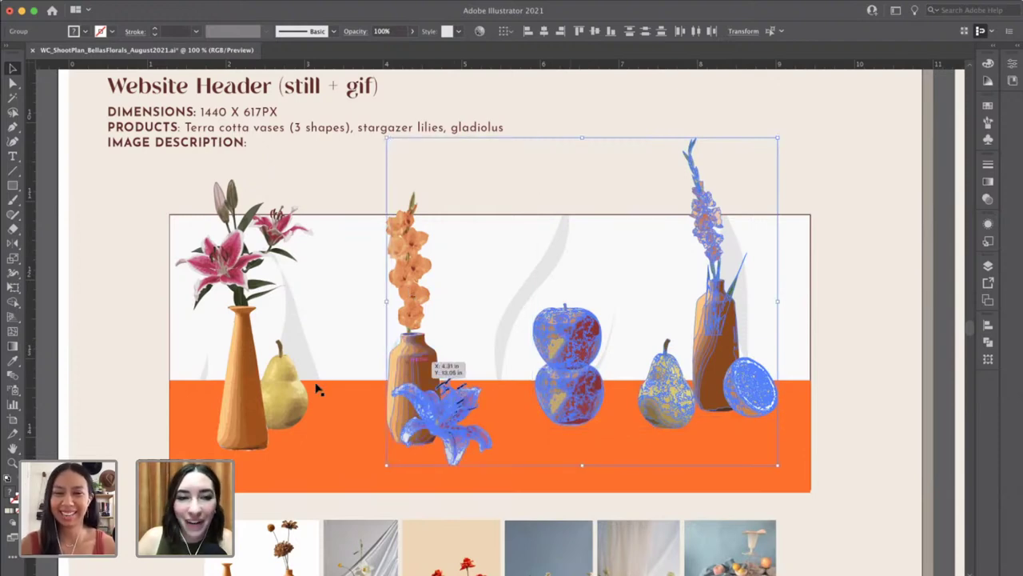
{"action": "left_click", "coordinate": [407, 264], "text": "shift"}
{"action": "left_click", "coordinate": [238, 414], "text": "shift"}
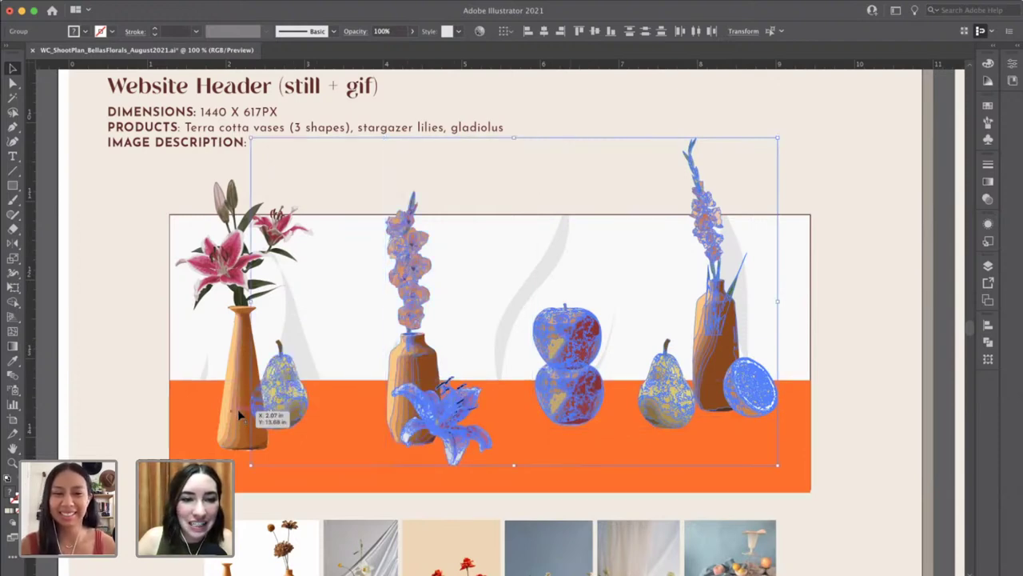
{"action": "left_click_drag", "start_coordinate": [238, 414], "coordinate": [238, 262]}
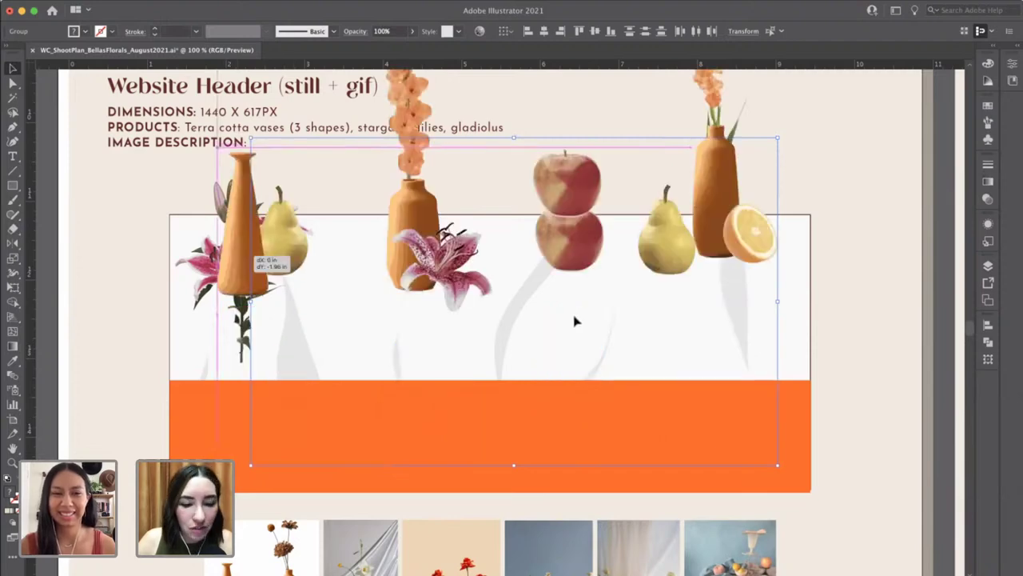
{"action": "left_click_drag", "start_coordinate": [574, 320], "coordinate": [571, 322]}
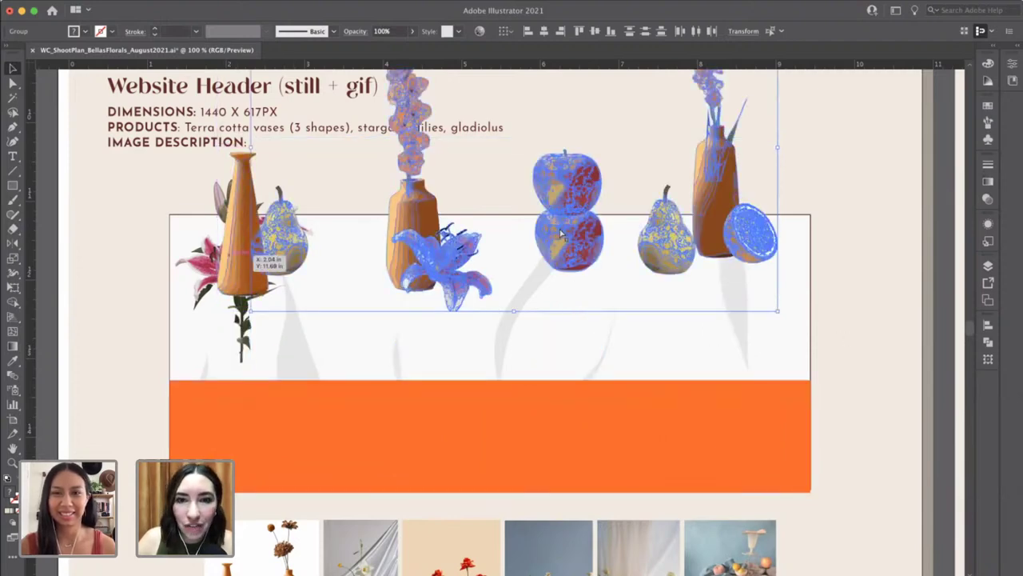
{"action": "key", "text": "ctrl+z"}
Nudge the grey shadow shape into place and deselect everything.
{"action": "left_click_drag", "start_coordinate": [580, 333], "coordinate": [557, 236]}
{"action": "left_click_drag", "start_coordinate": [560, 232], "coordinate": [560, 230]}
{"action": "left_click", "coordinate": [121, 262]}
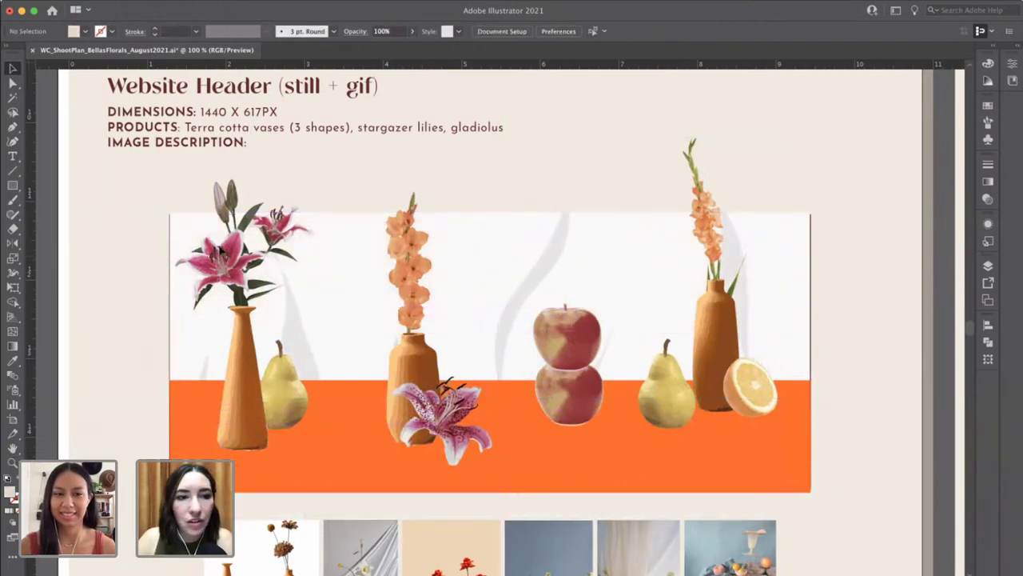
Shift-select the vase groups, apple stack, orange slice and background rectangle.
{"action": "left_click", "coordinate": [219, 247]}
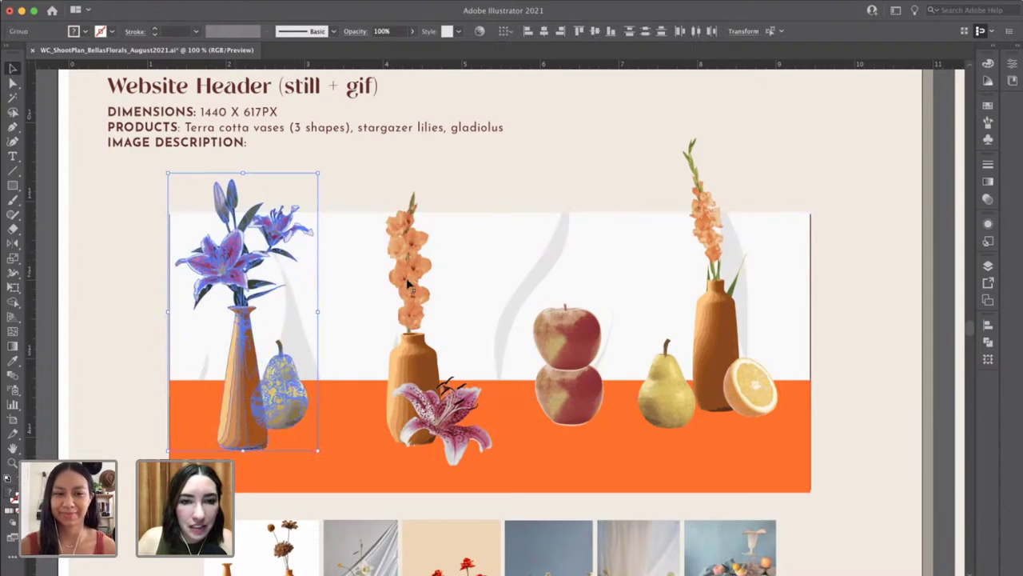
{"action": "left_click", "coordinate": [413, 356], "text": "shift"}
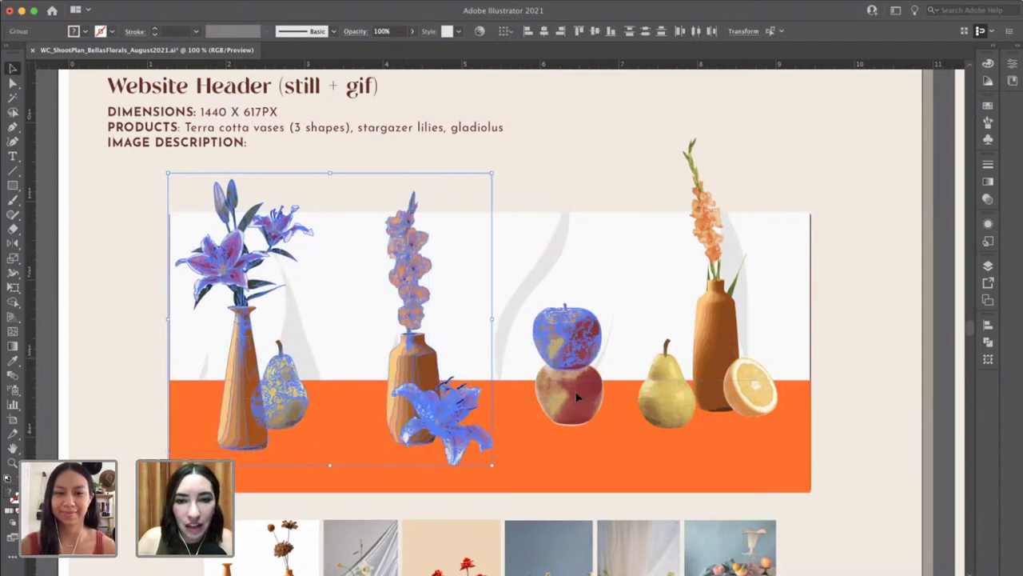
{"action": "left_click", "coordinate": [564, 354], "text": "shift"}
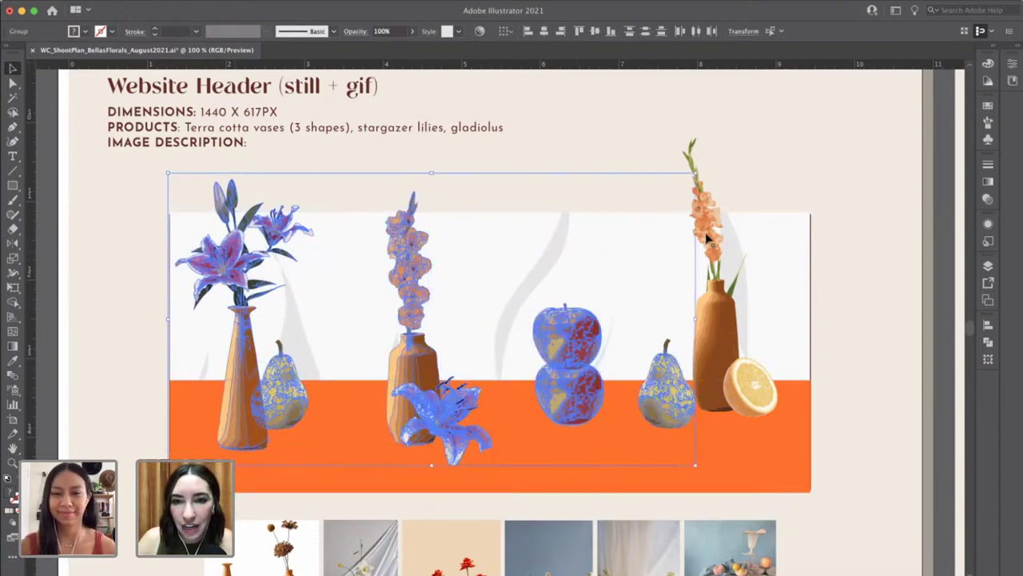
{"action": "left_click", "coordinate": [731, 376], "text": "shift"}
{"action": "left_click", "coordinate": [763, 402], "text": "shift"}
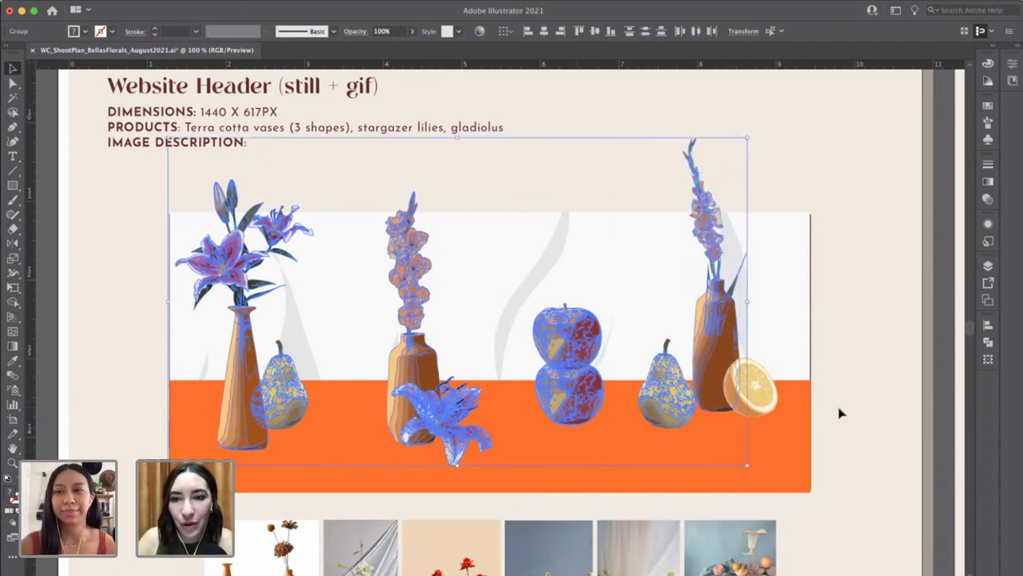
{"action": "left_click", "coordinate": [805, 366], "text": "shift"}
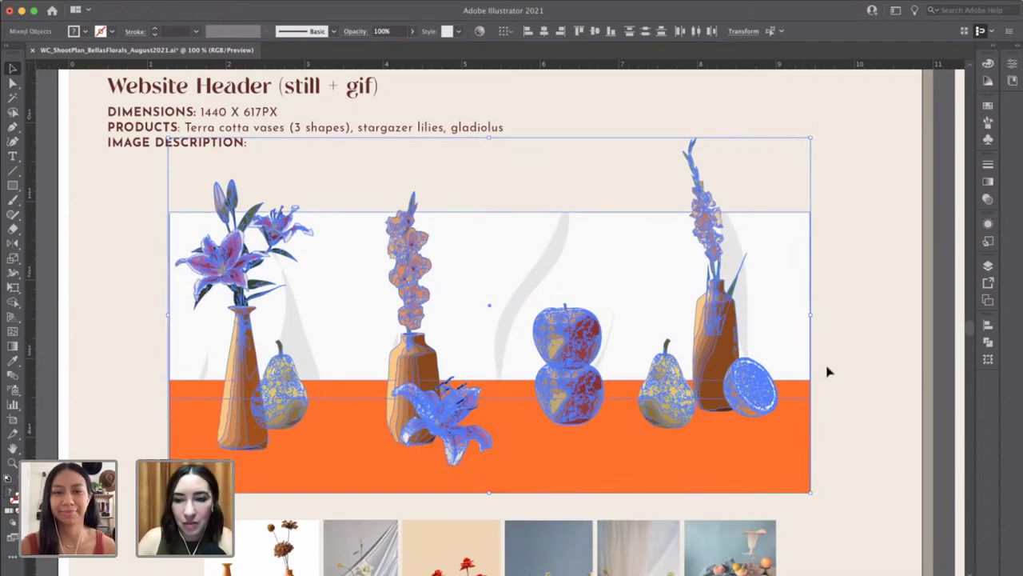
{"action": "left_click", "coordinate": [813, 490]}
Draw a rectangle covering the whole banner, select all, and make a clipping mask with Cmd+7.
{"action": "key", "text": "m"}
{"action": "left_click", "coordinate": [814, 491]}
{"action": "type", "text": "m"}
{"action": "key", "text": "Escape"}
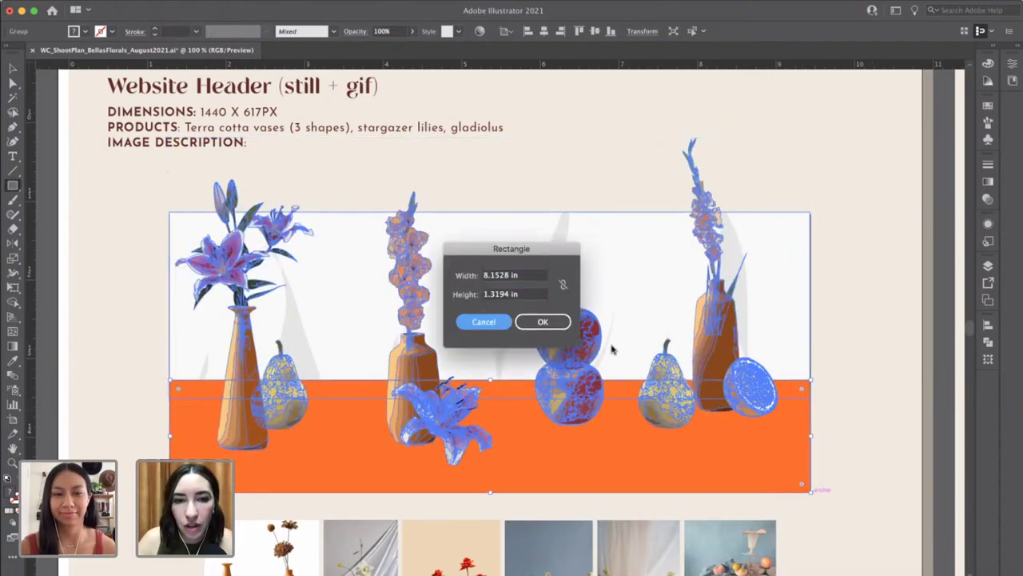
{"action": "key", "text": "v"}
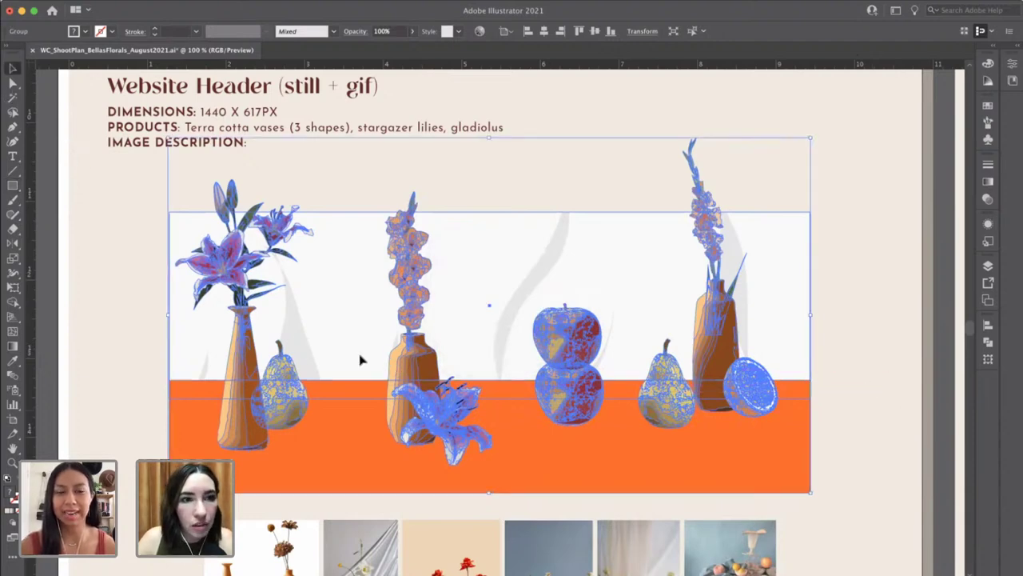
{"action": "key", "text": "super+shift+a"}
{"action": "key", "text": "m"}
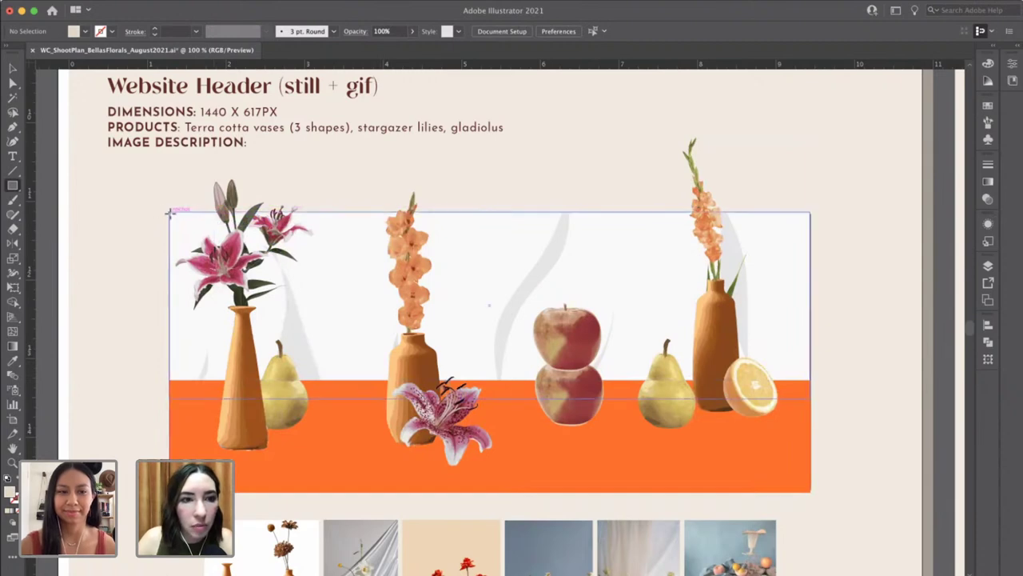
{"action": "mouse_move", "coordinate": [168, 212]}
{"action": "left_mouse_down"}
{"action": "mouse_move", "coordinate": [635, 393]}
{"action": "mouse_move", "coordinate": [810, 490]}
{"action": "left_mouse_up"}
{"action": "key", "text": "super+a"}
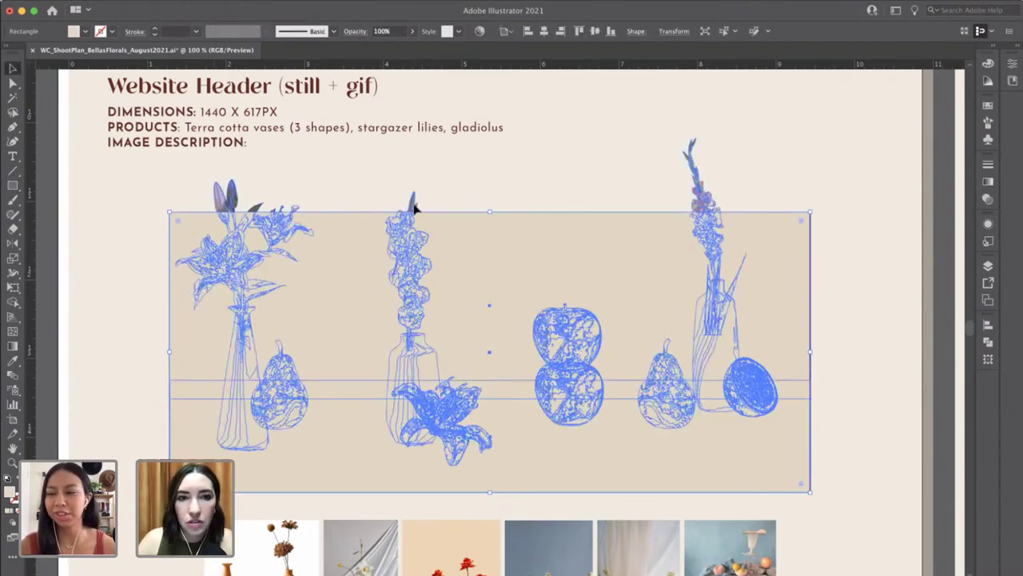
{"action": "key", "text": "super+7"}
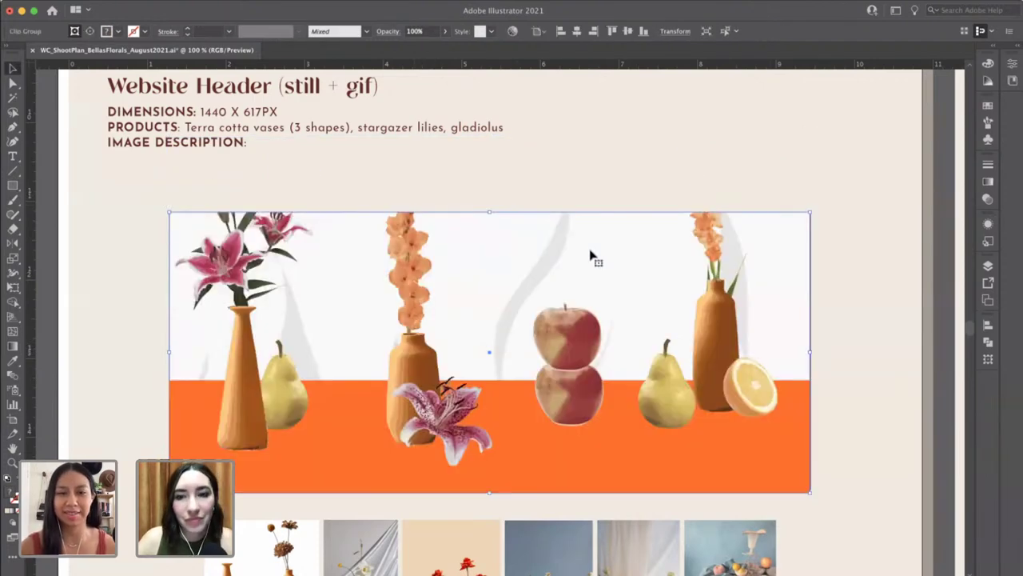
Inside the clip group, lower the right vase and gladiolus onto the orange band.
{"action": "left_click", "coordinate": [952, 388]}
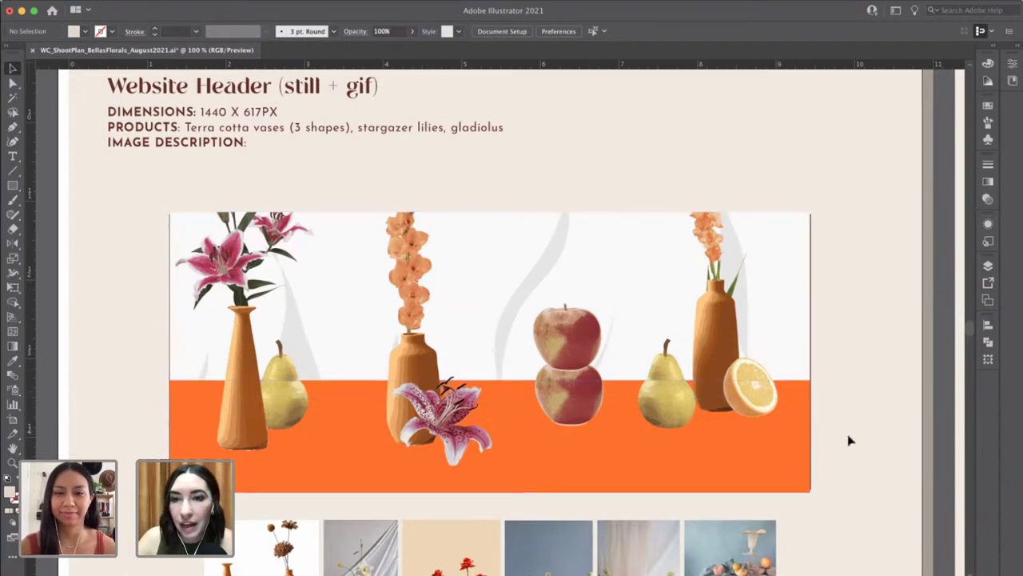
{"action": "double_click", "coordinate": [729, 366]}
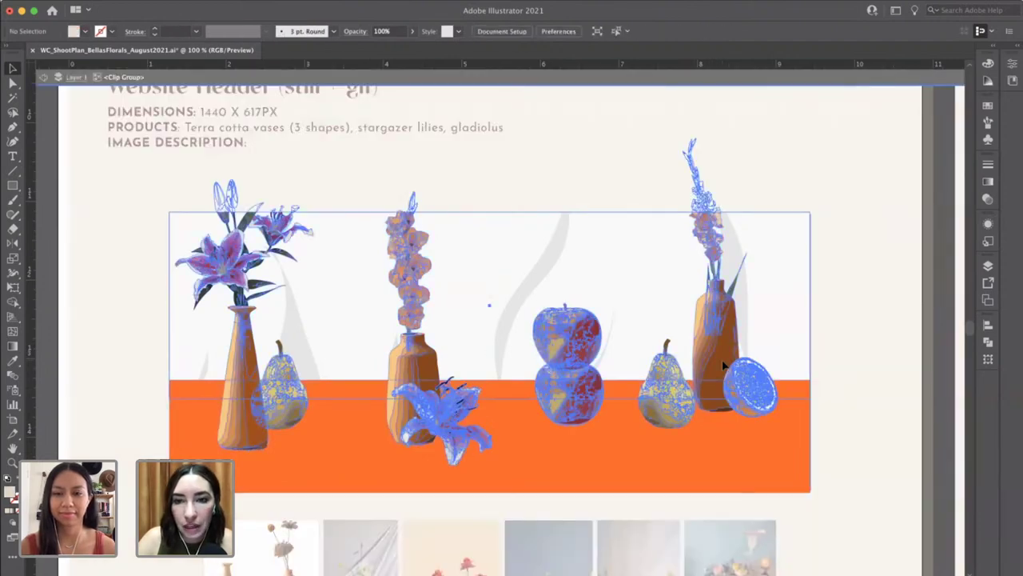
{"action": "left_click", "coordinate": [720, 334]}
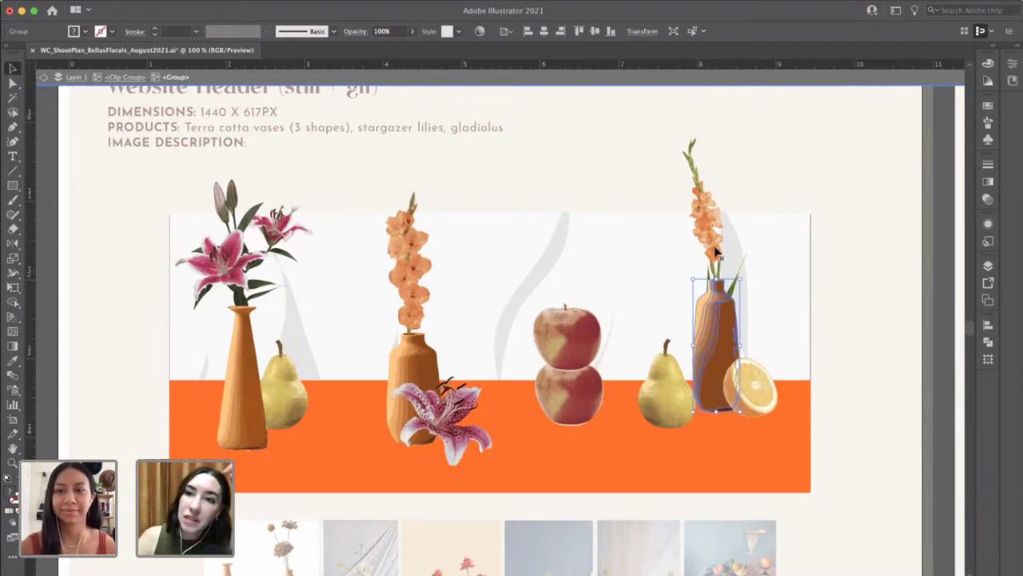
{"action": "mouse_move", "coordinate": [718, 326]}
{"action": "left_mouse_down"}
{"action": "mouse_move", "coordinate": [717, 359]}
{"action": "mouse_move", "coordinate": [717, 327]}
{"action": "left_mouse_up"}
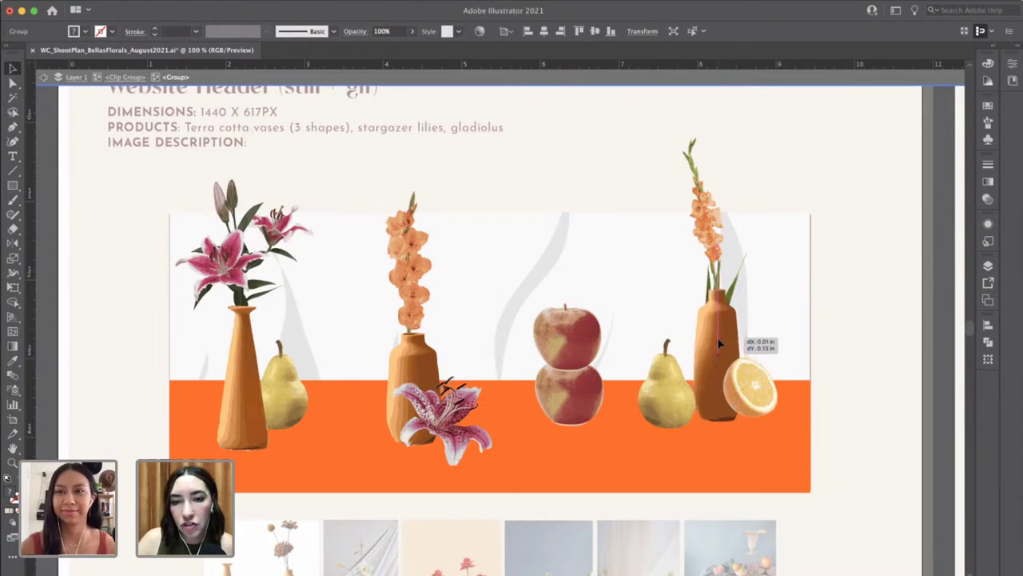
{"action": "left_click", "coordinate": [704, 227], "text": "shift"}
{"action": "left_click_drag", "start_coordinate": [704, 226], "coordinate": [705, 253]}
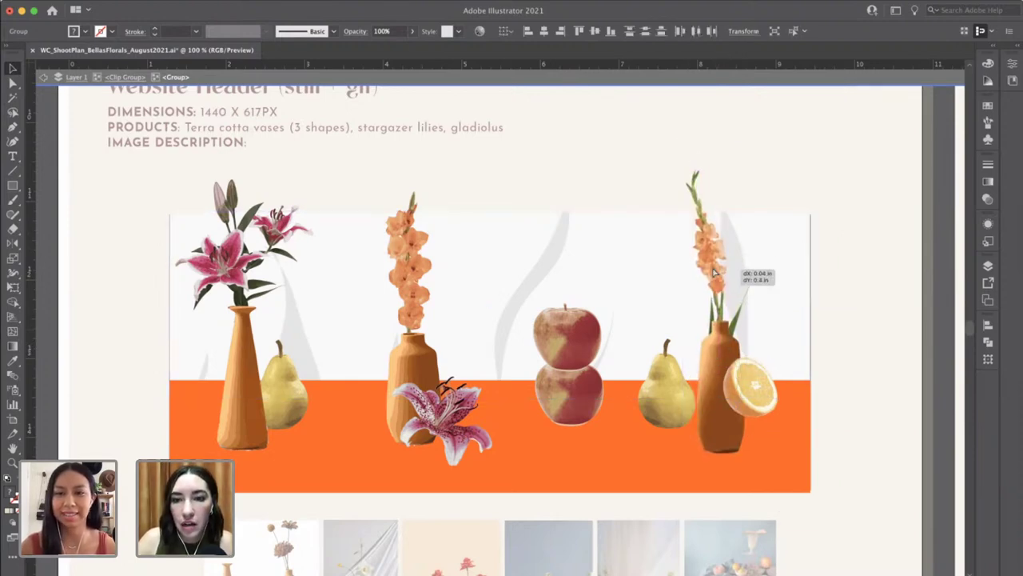
Move the orange slice down in front of the vase and the pear left, then exit isolation.
{"action": "left_click_drag", "start_coordinate": [755, 404], "coordinate": [756, 455]}
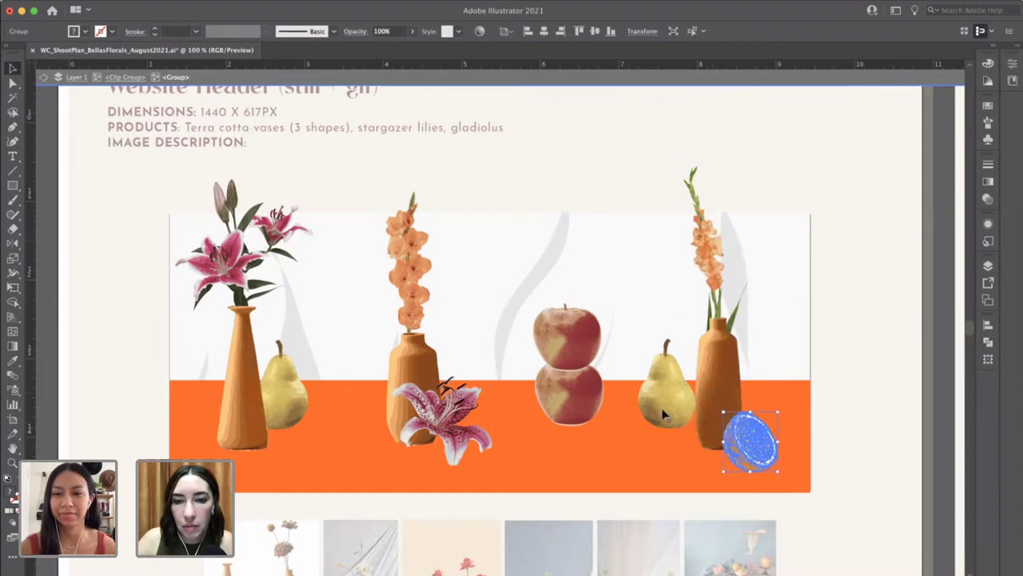
{"action": "left_click_drag", "start_coordinate": [674, 410], "coordinate": [660, 414]}
{"action": "double_click", "coordinate": [934, 402]}
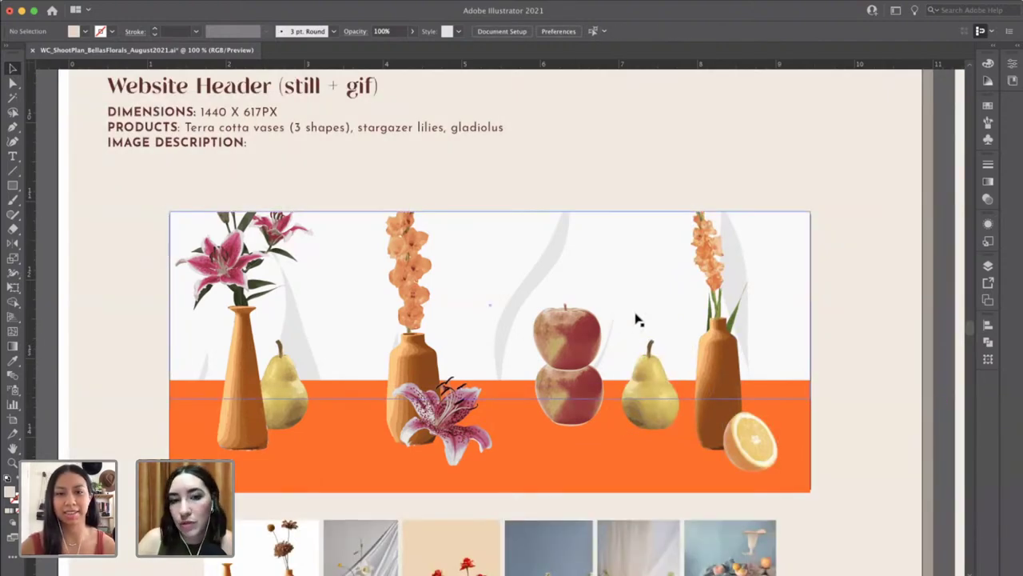
{"action": "double_click", "coordinate": [576, 355]}
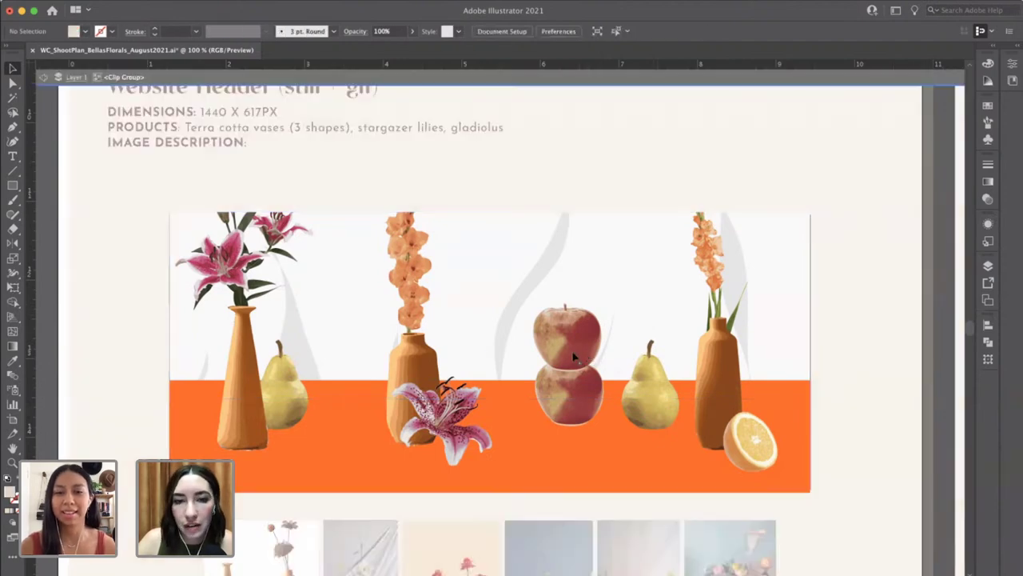
{"action": "double_click", "coordinate": [580, 399]}
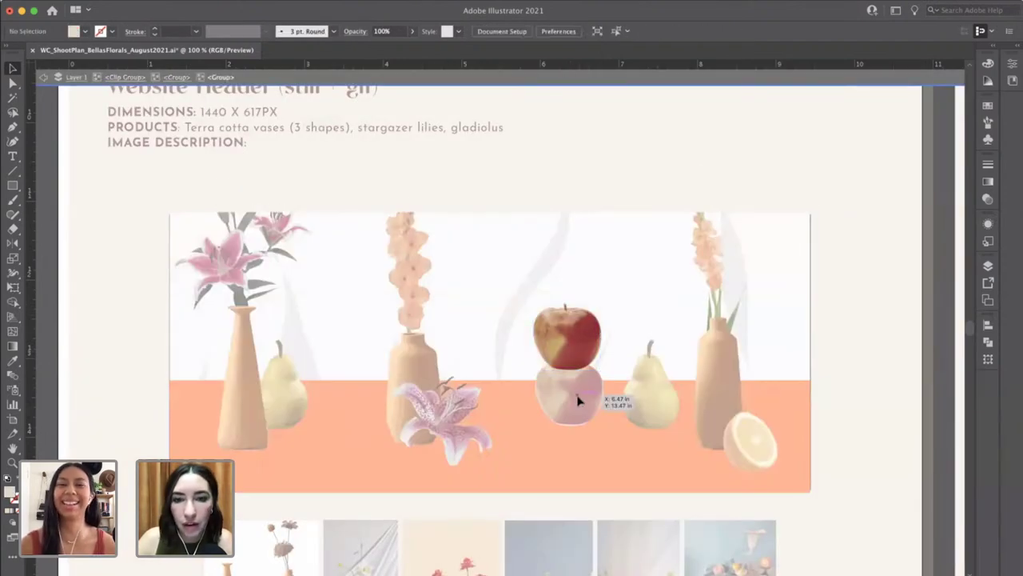
{"action": "double_click", "coordinate": [929, 381]}
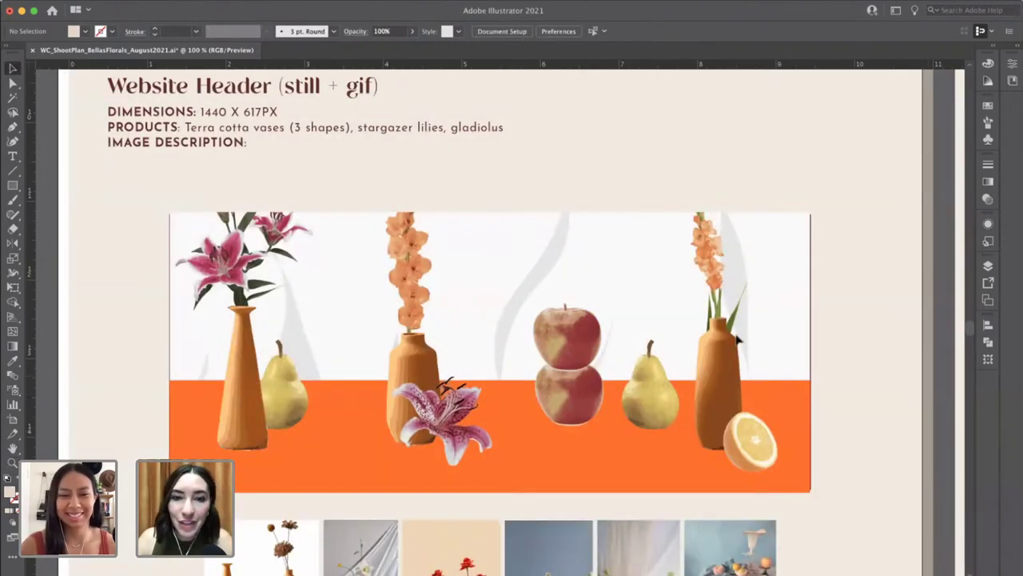